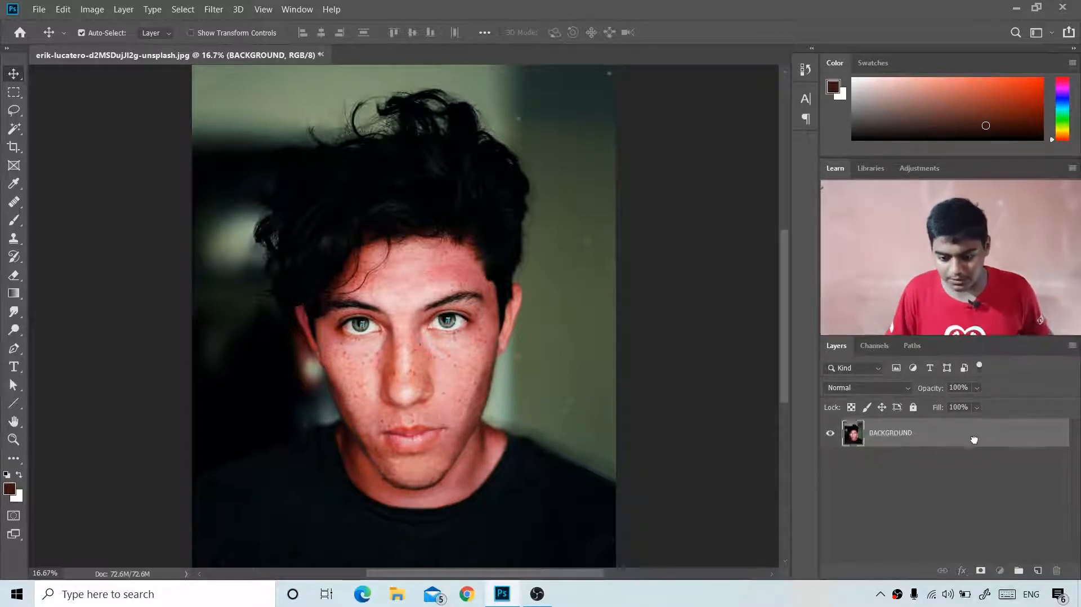
- Duplicate the BACKGROUND layer and add a Hue/Saturation adjustment layer above the copy
drag(972, 441, 1036, 571)
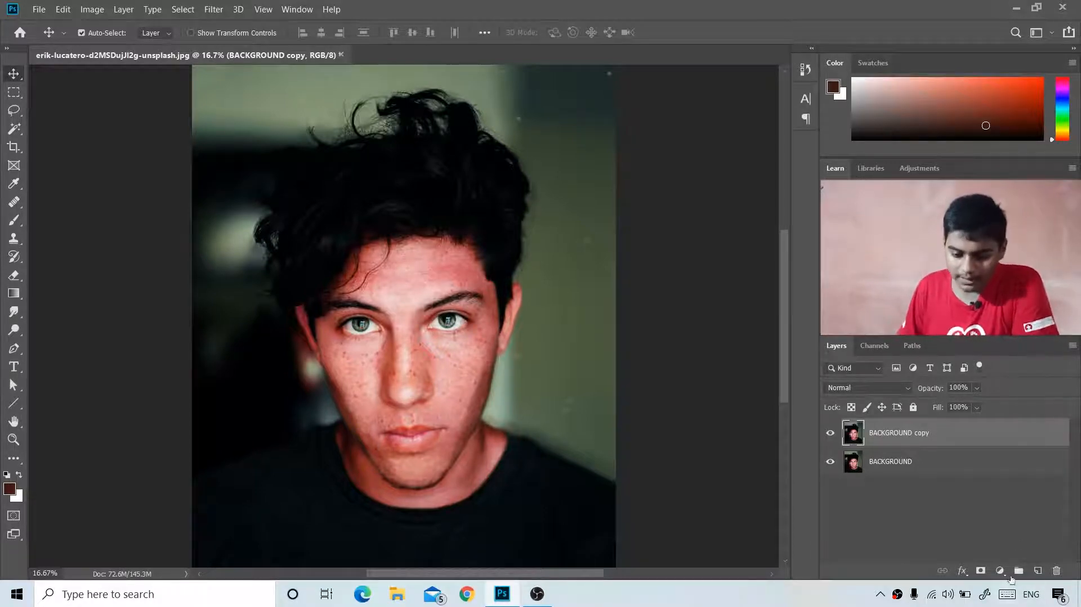
click(1000, 571)
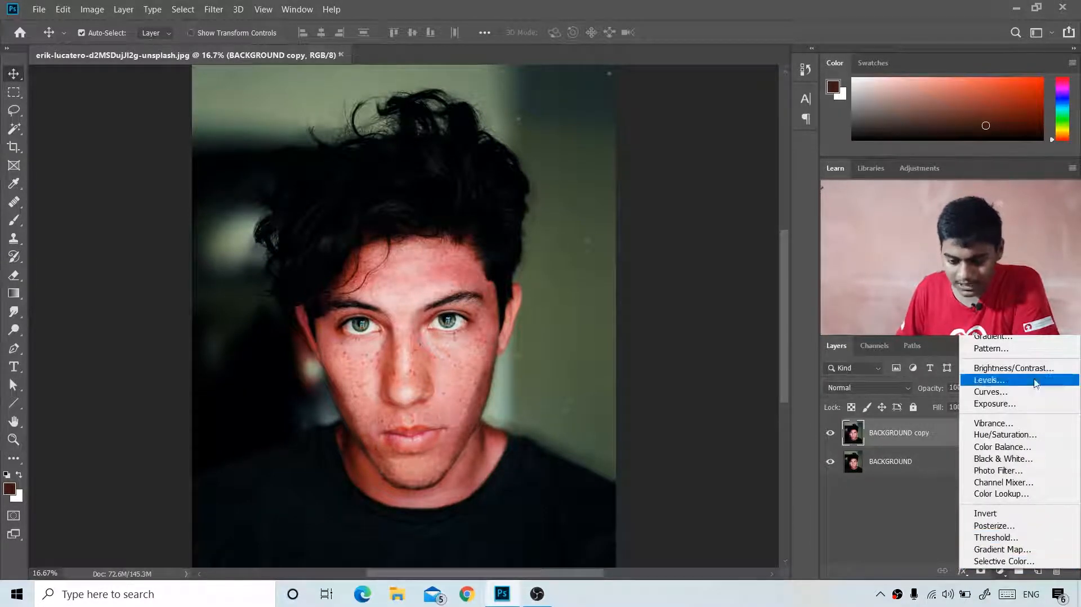
click(1011, 435)
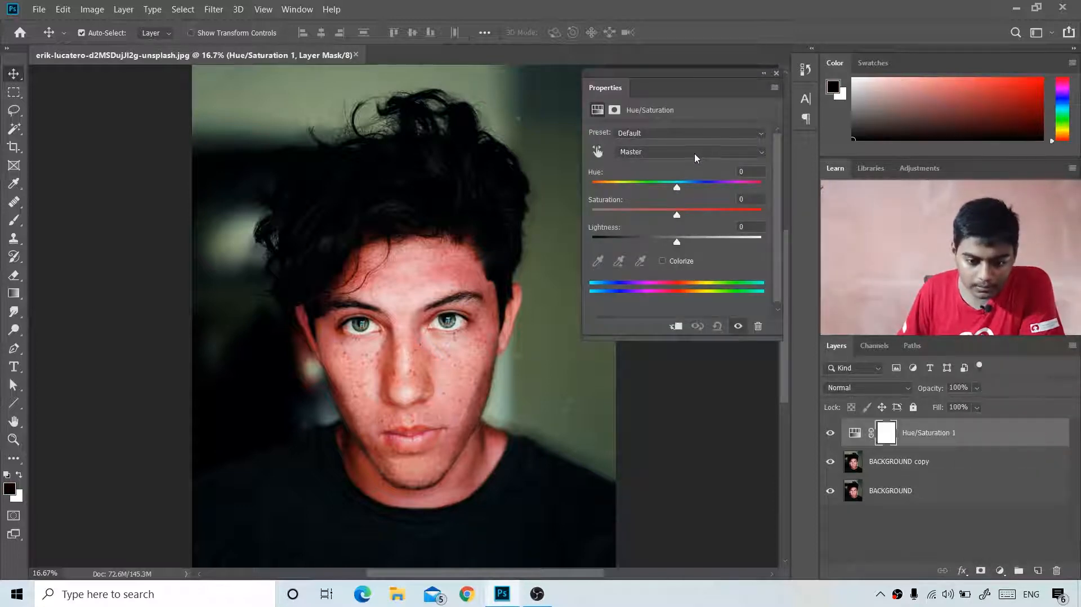
- Target the Reds by sampling the forehead skin and lower their Saturation to -26 in the Hue/Saturation adjustment
click(598, 151)
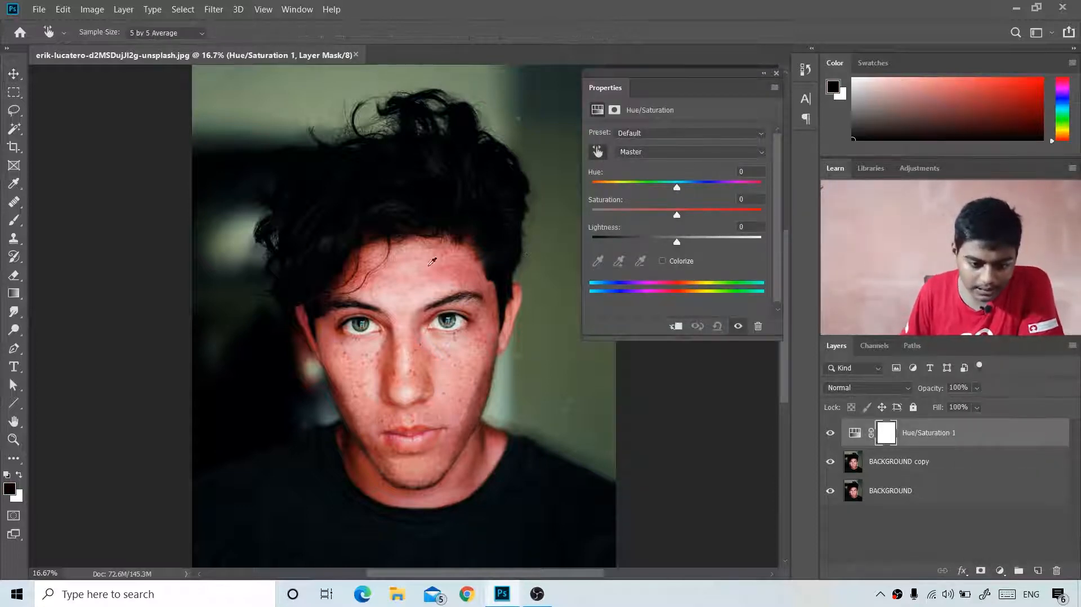
click(453, 270)
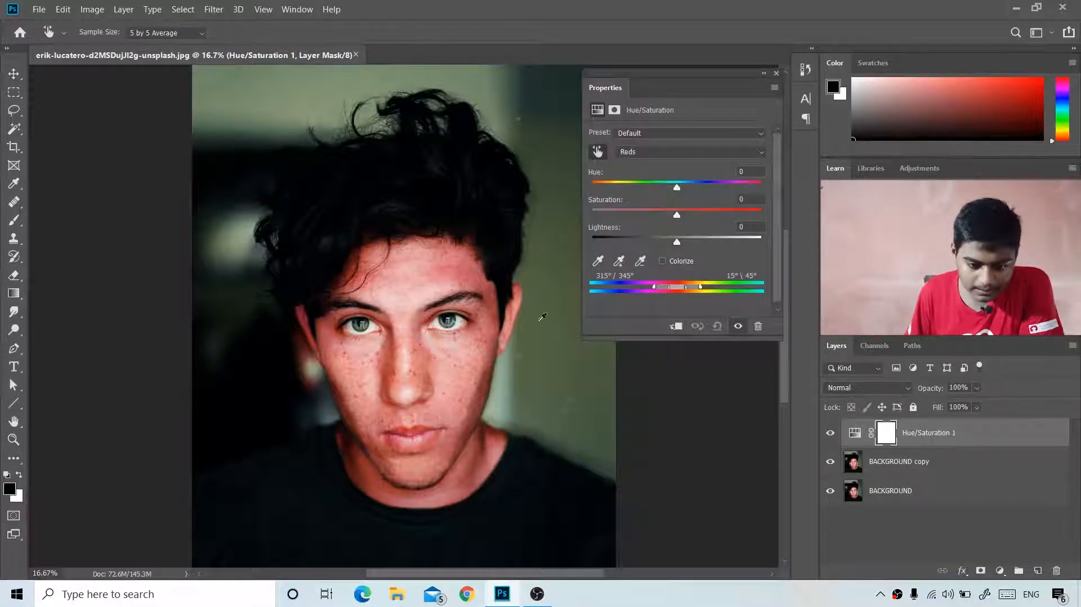
drag(676, 218, 652, 219)
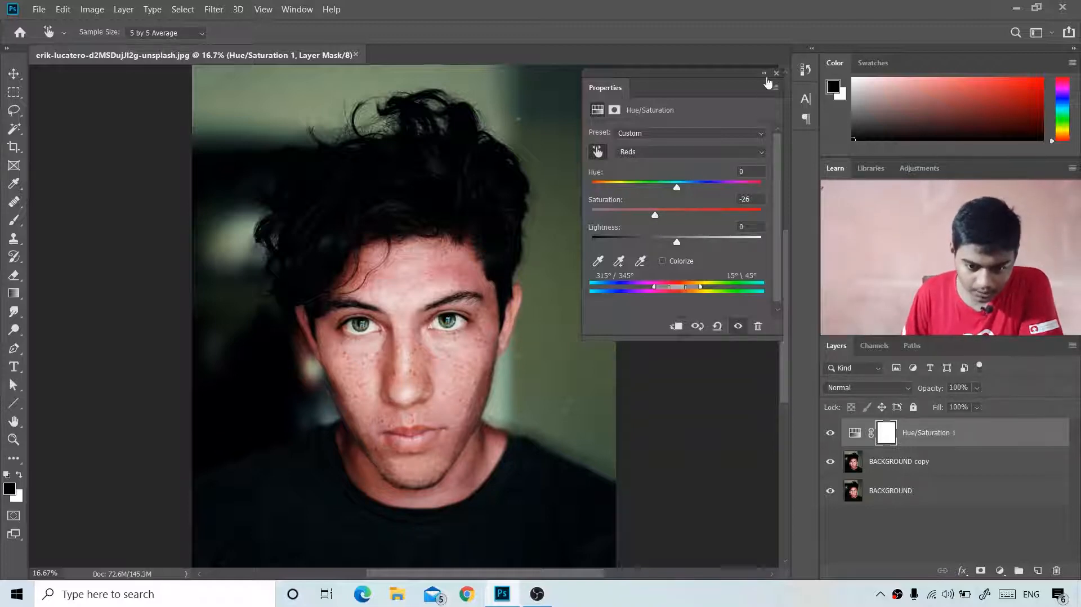
click(764, 74)
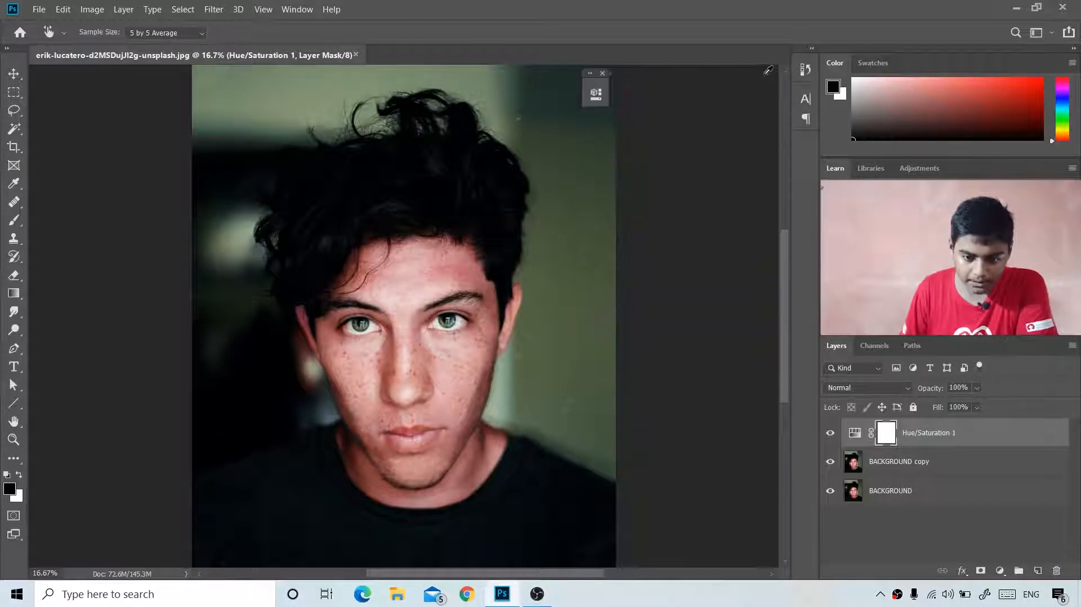
key(v)
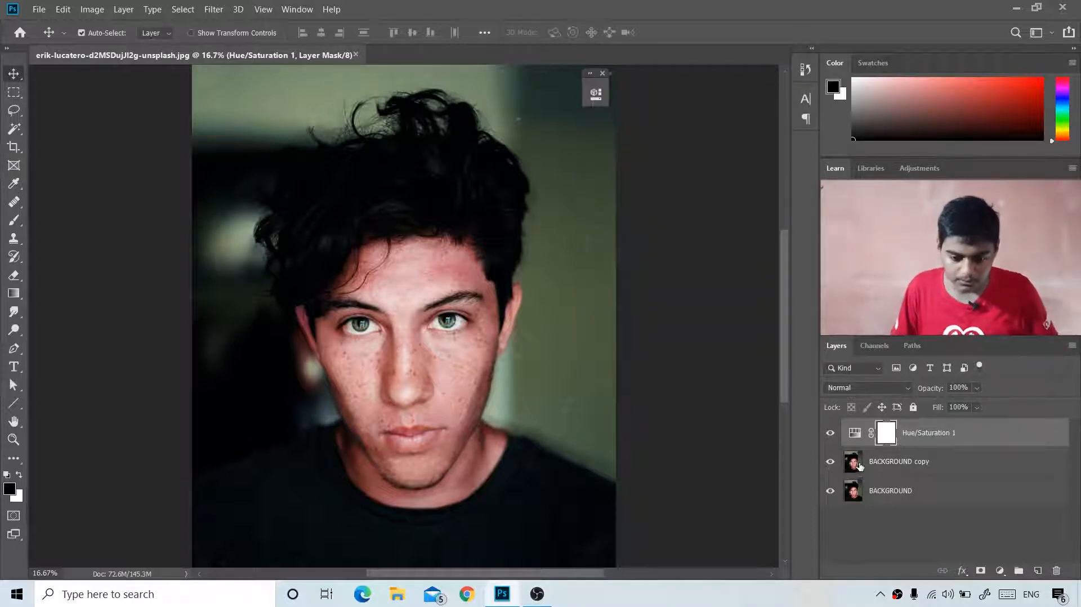
- Make the BACKGROUND copy layer active and switch to the Spot Healing Brush Tool for retouching the face
click(859, 465)
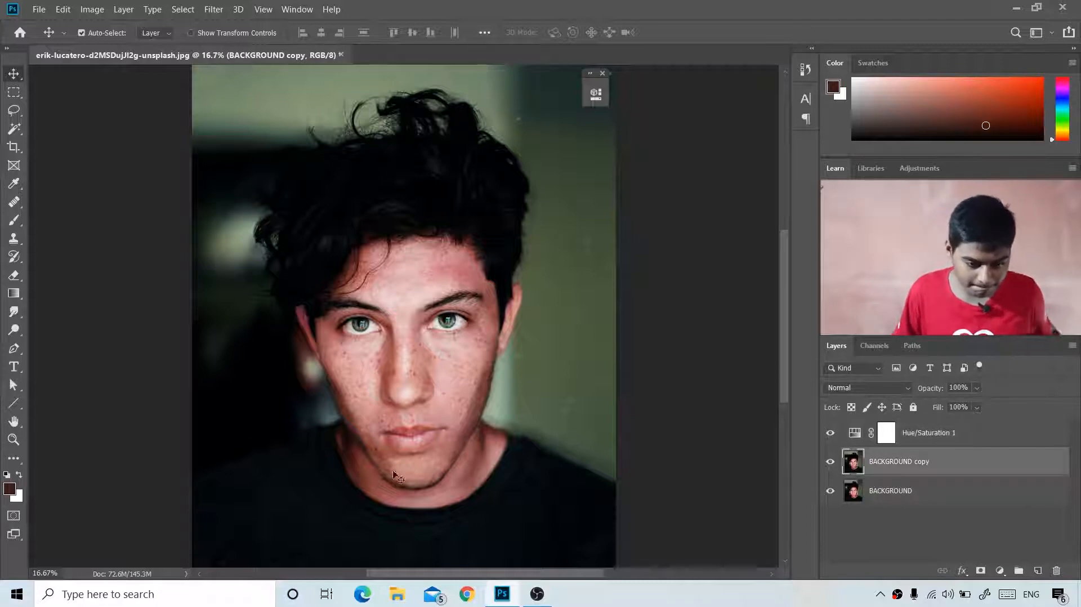
click(942, 441)
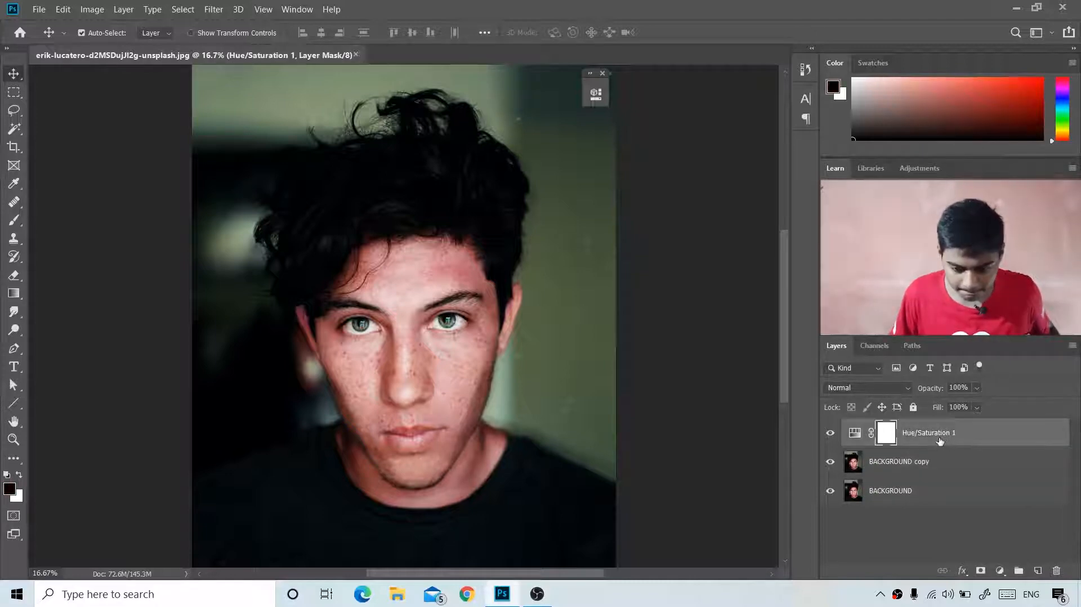
click(907, 468)
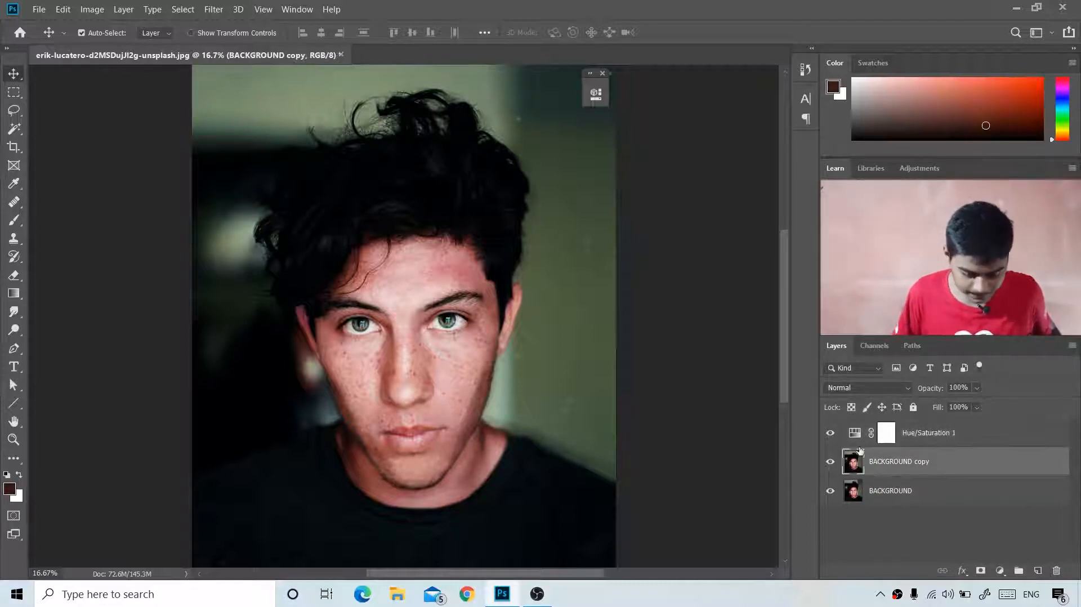
key(ctrl+plus)
key(ctrl+plus)
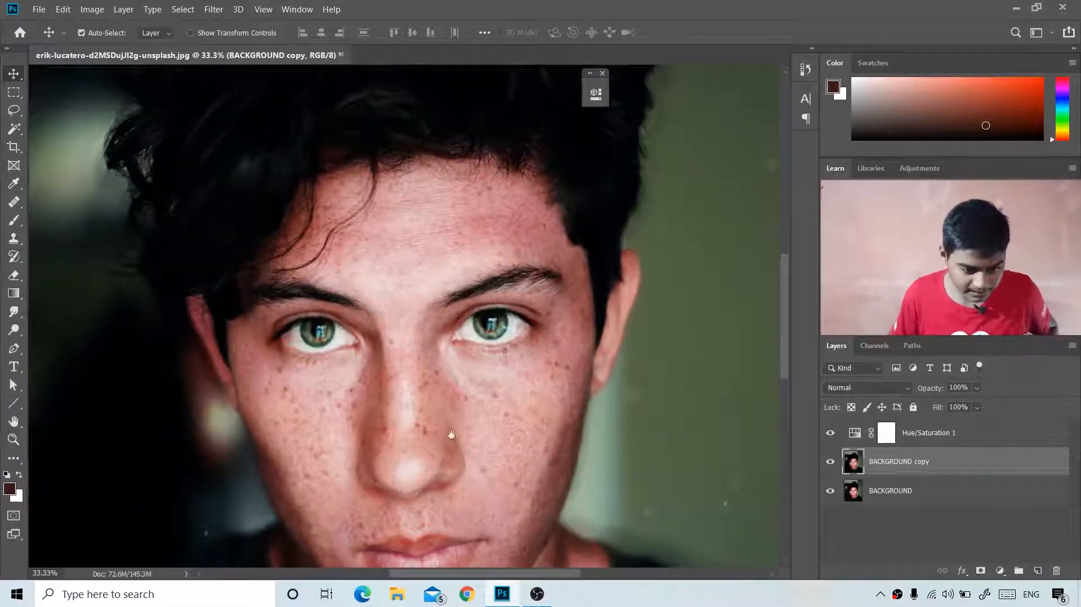
drag(451, 389, 591, 273)
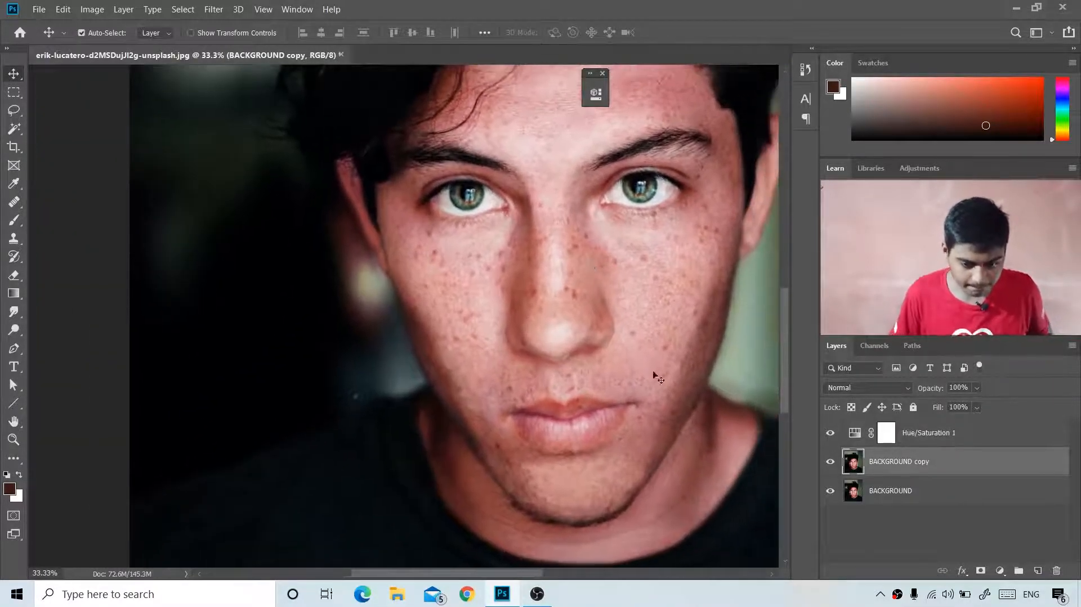
drag(649, 370, 614, 391)
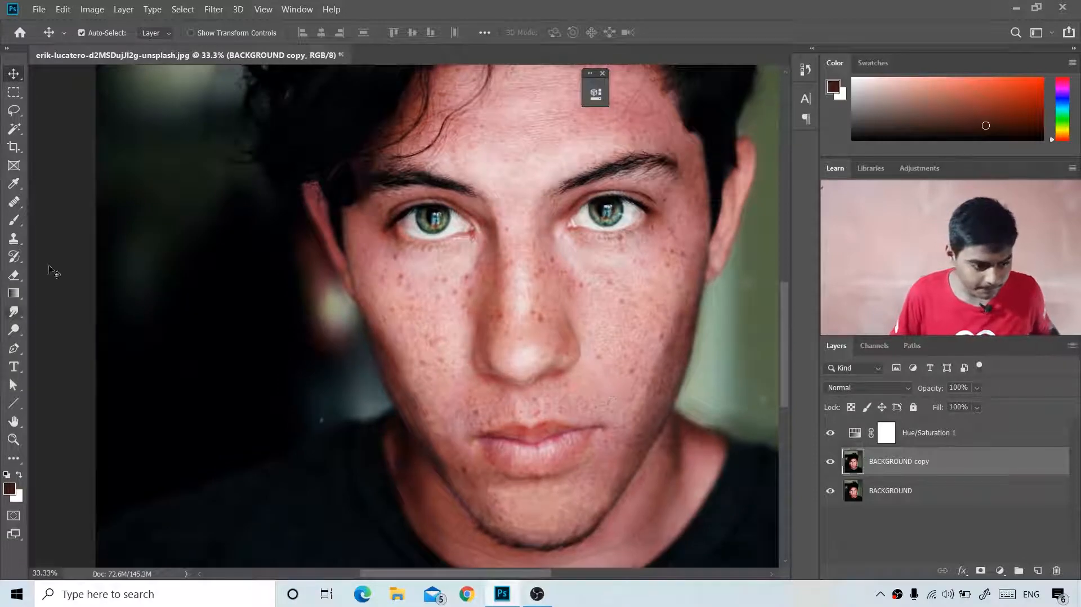
click(17, 203)
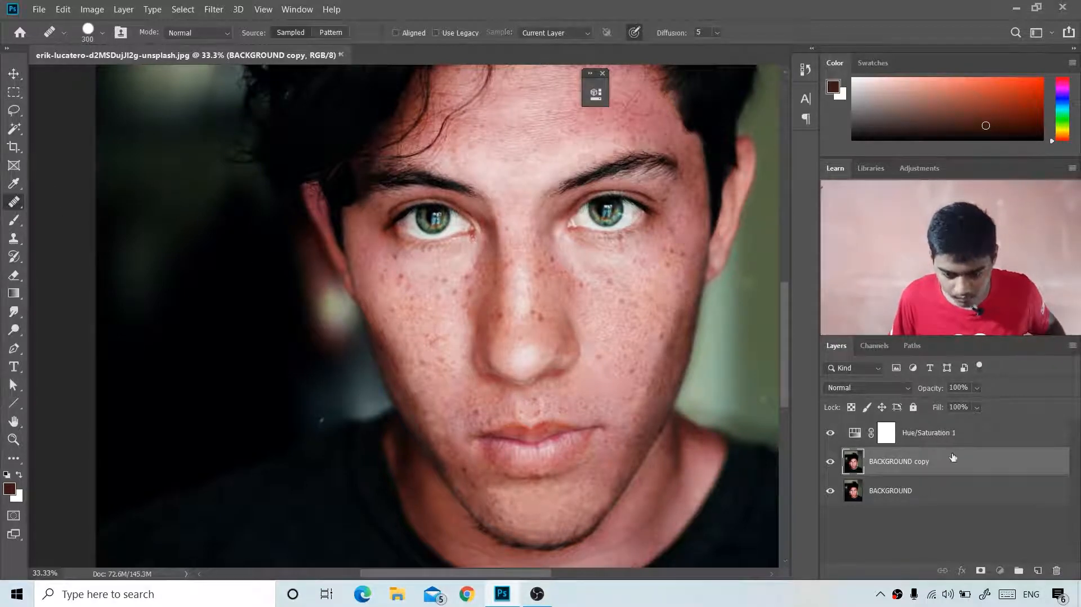
click(946, 442)
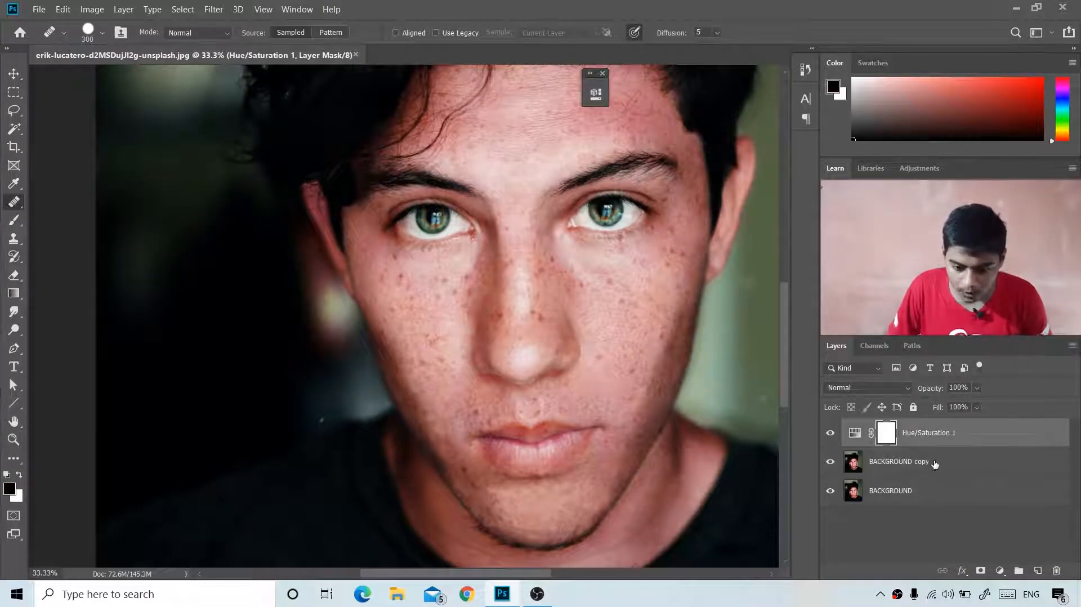
click(937, 467)
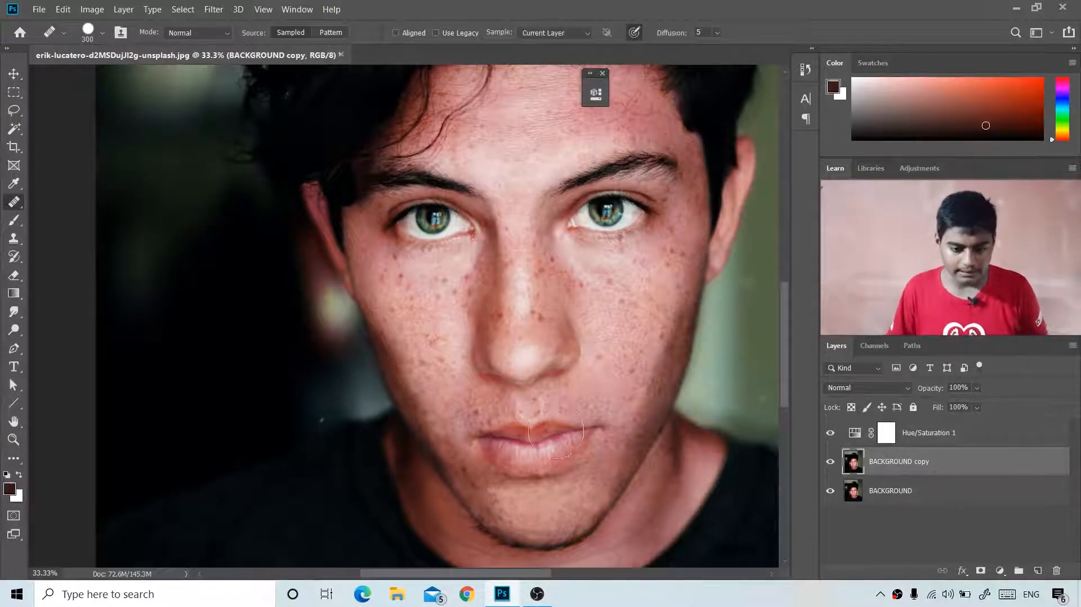
click(16, 203)
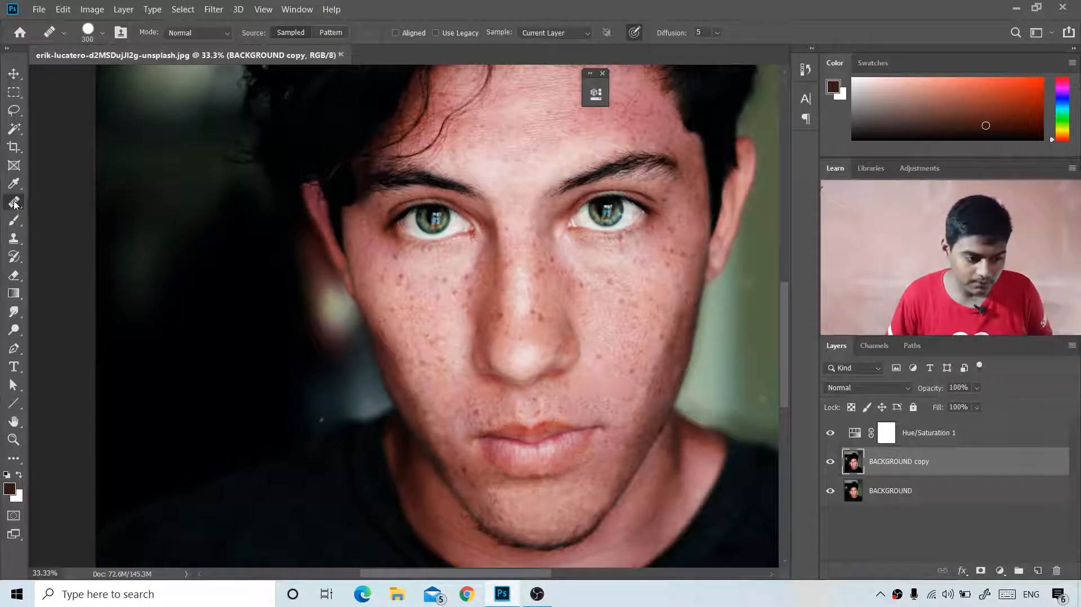
right_click(16, 204)
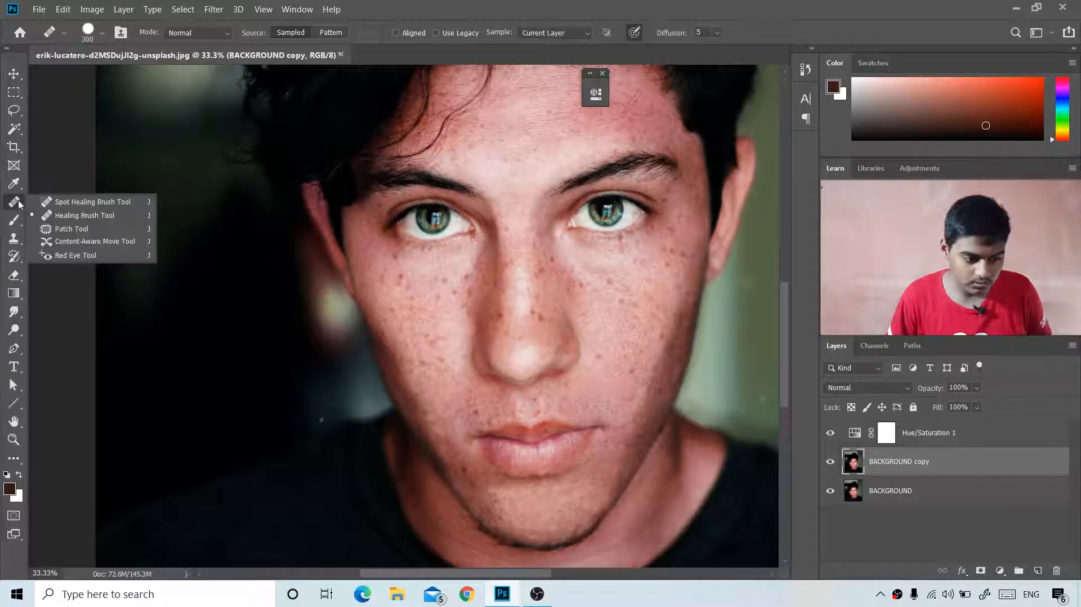
click(92, 202)
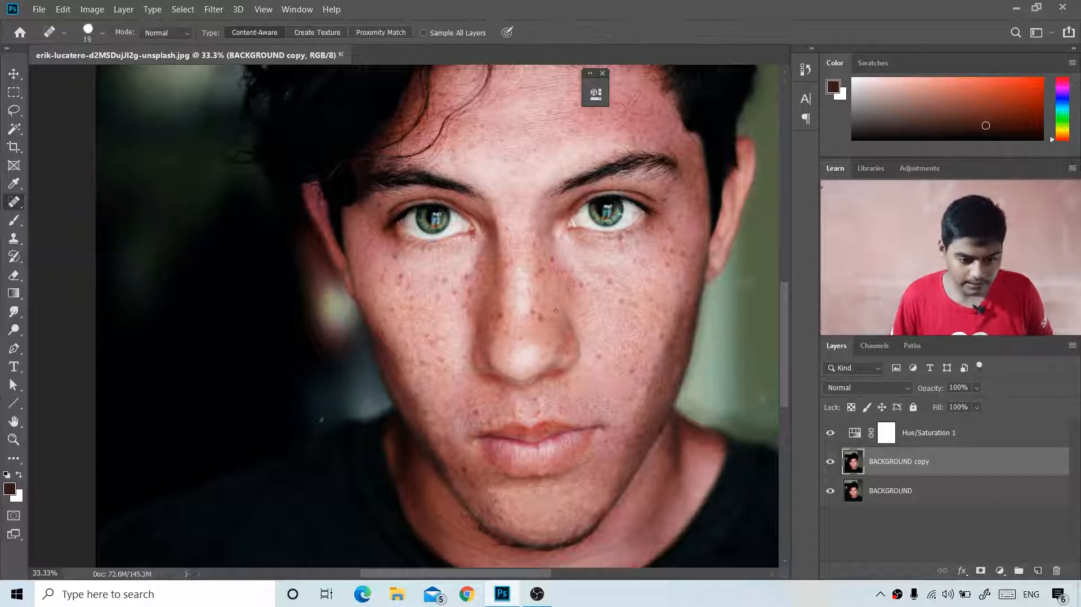
- Heal the freckles beneath the left-hand eye and beside the nose with a size 60 Spot Healing Brush
key(ctrl+plus)
key(ctrl+plus)
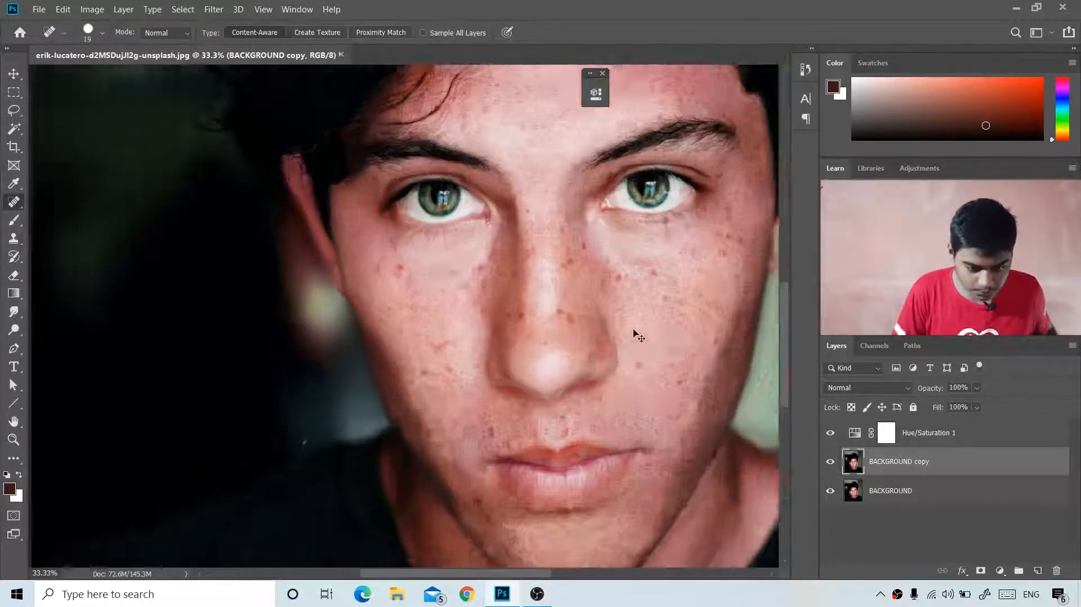
mouse_move(493, 310)
mouse_down()
mouse_move(503, 307)
mouse_move(557, 404)
mouse_up()
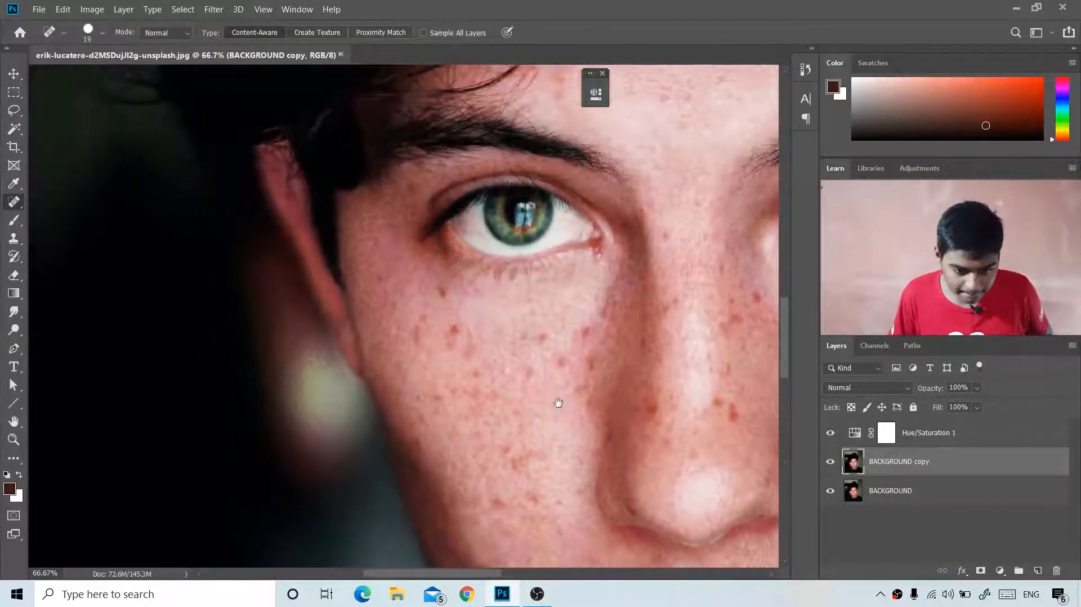
key(bracketright)
key(bracketright)
key(bracketright)
key(bracketright)
key(bracketright)
key(bracketright)
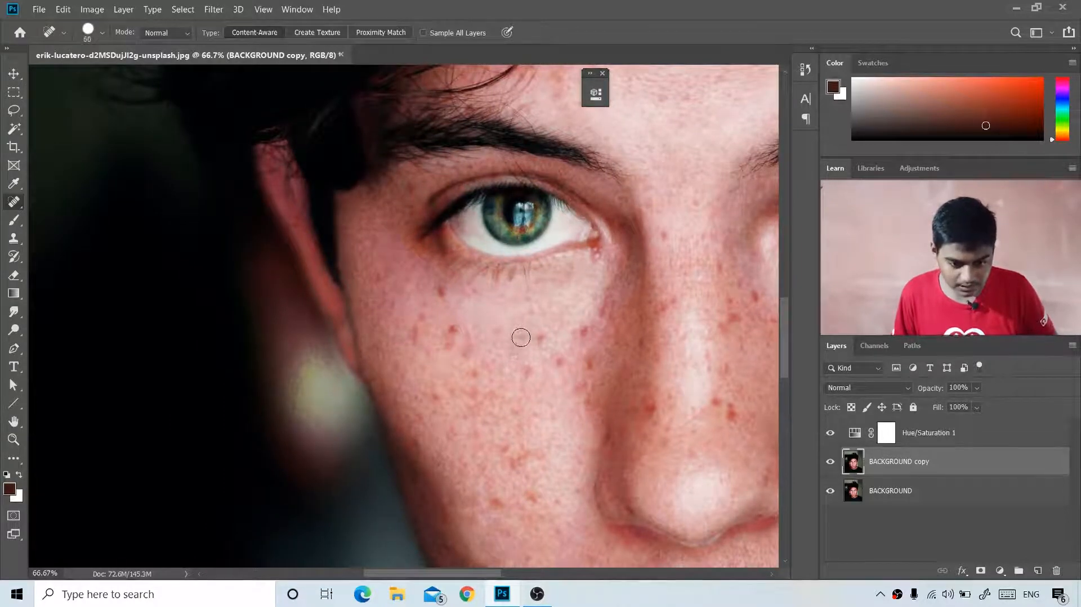
key(bracketleft)
key(bracketleft)
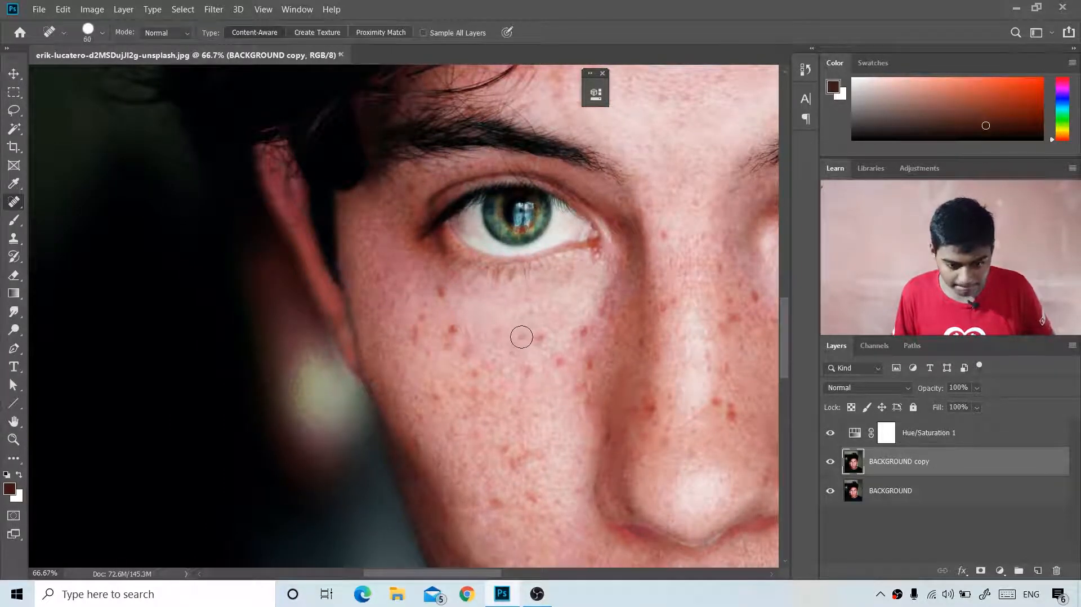
click(519, 337)
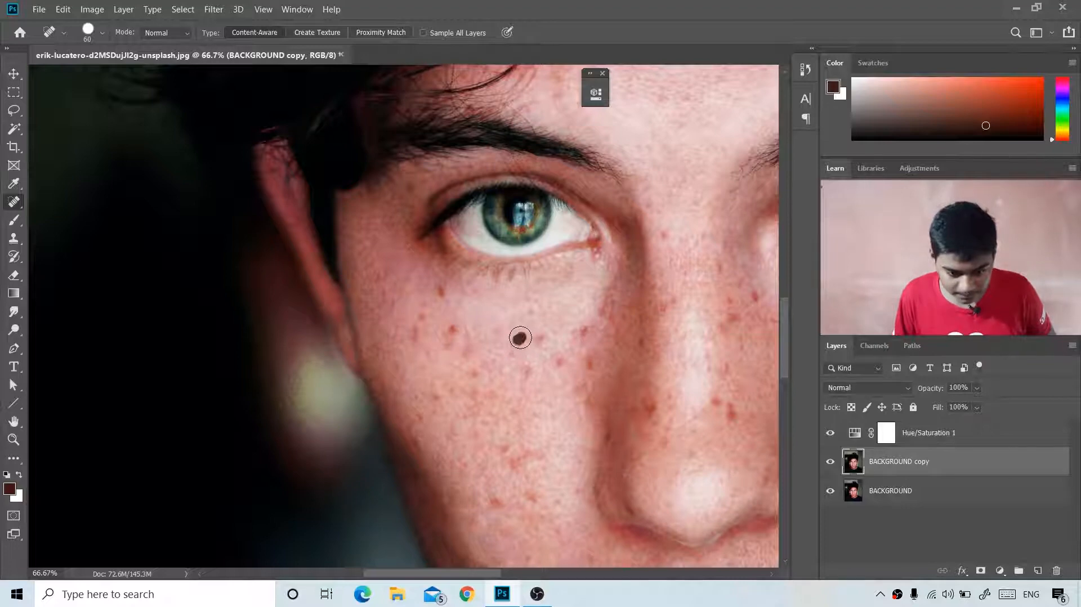
click(540, 338)
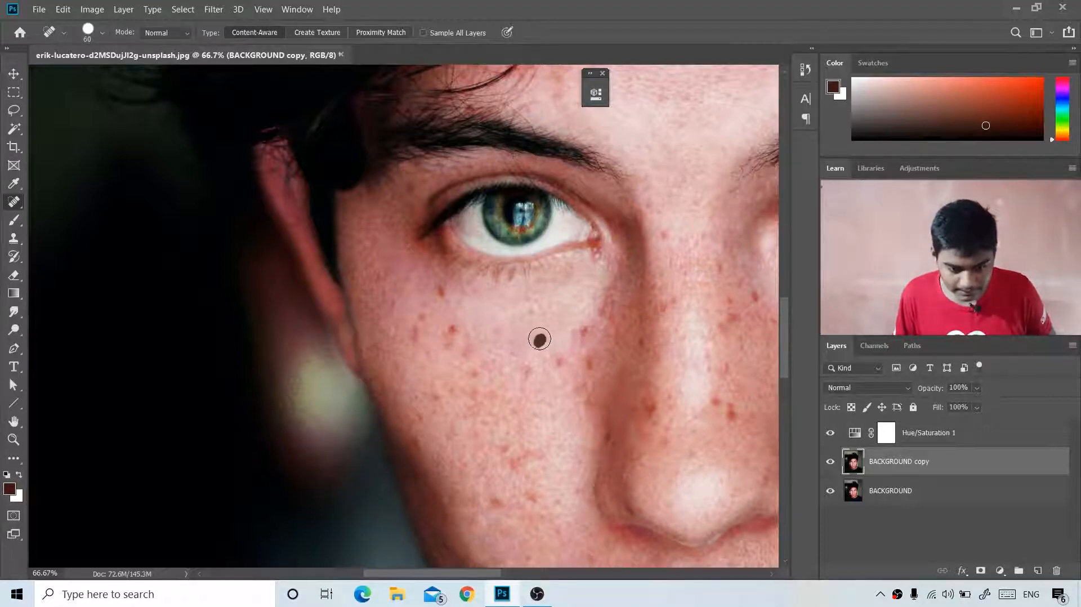
click(563, 360)
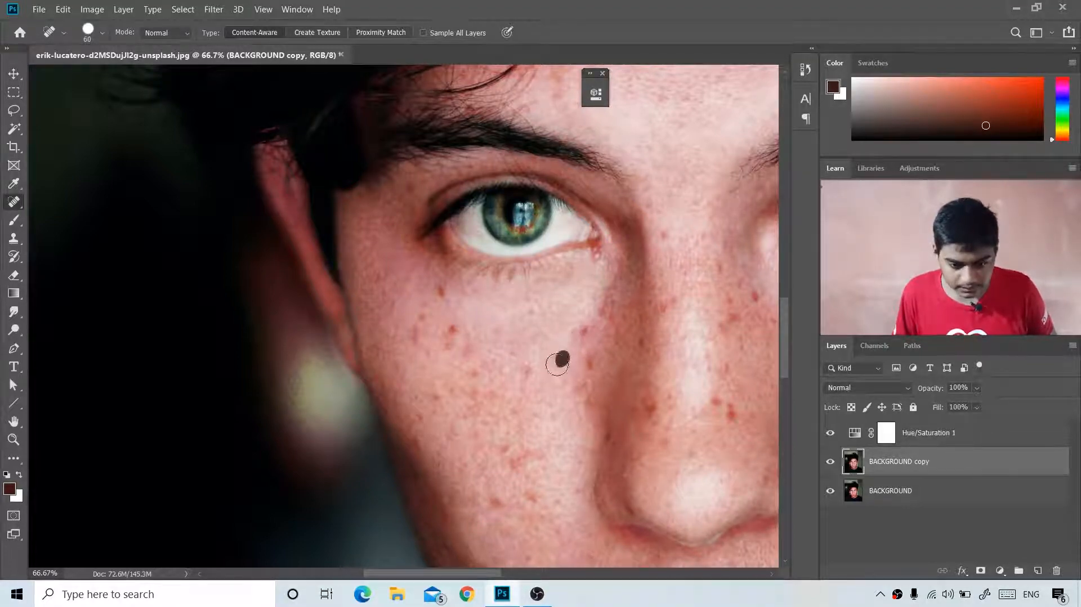
click(541, 338)
click(589, 367)
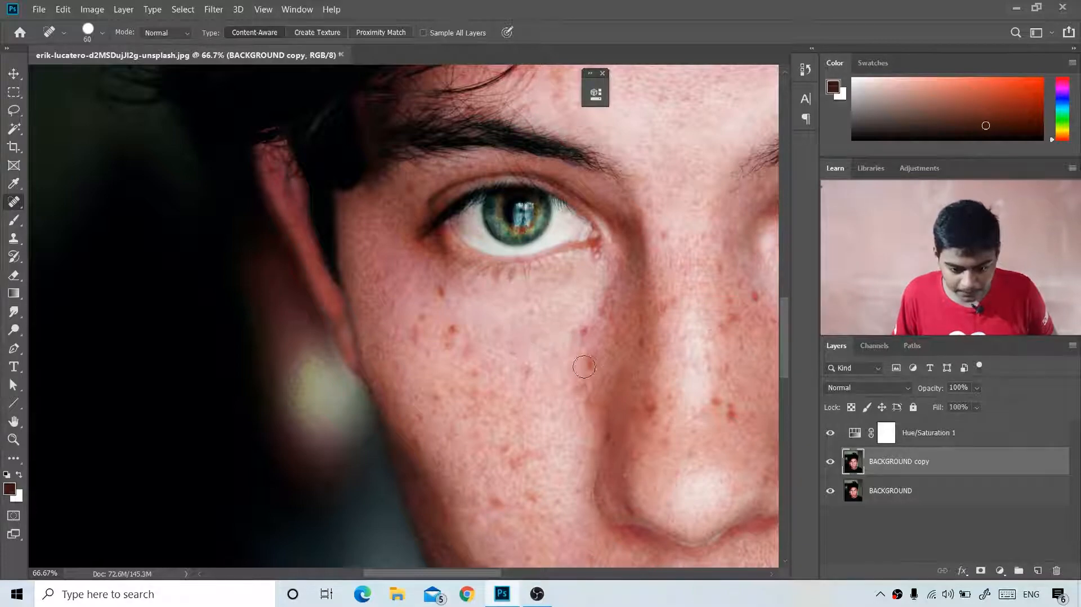
click(582, 336)
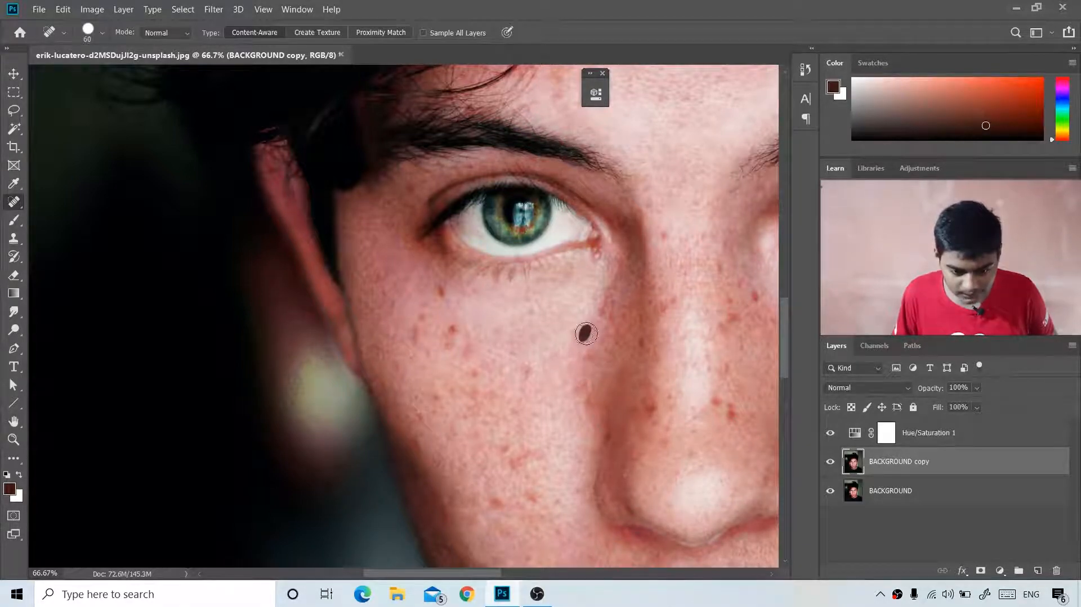
click(527, 374)
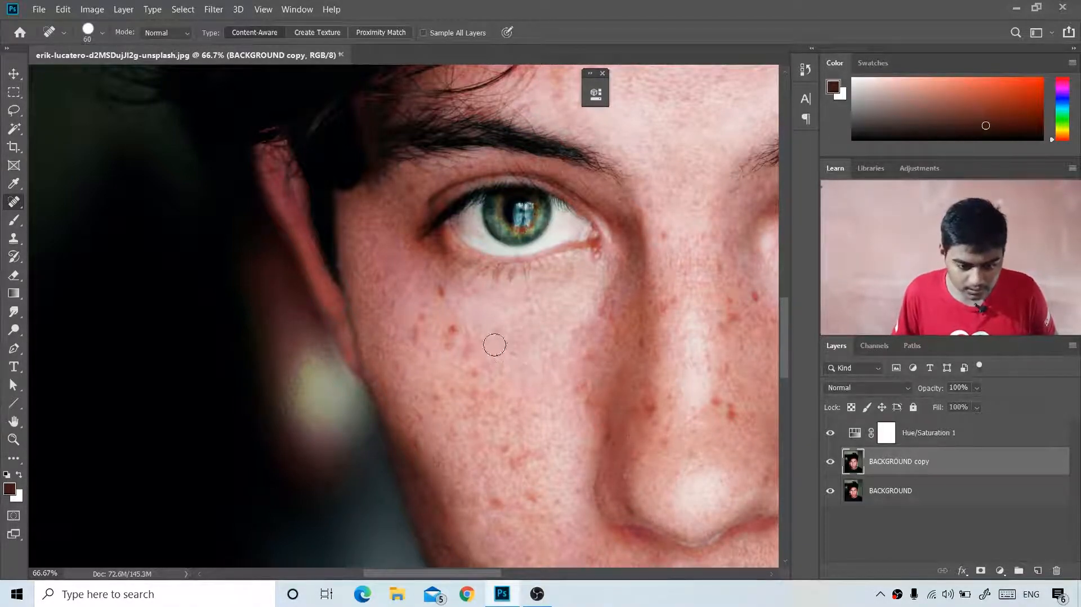
click(503, 329)
click(514, 355)
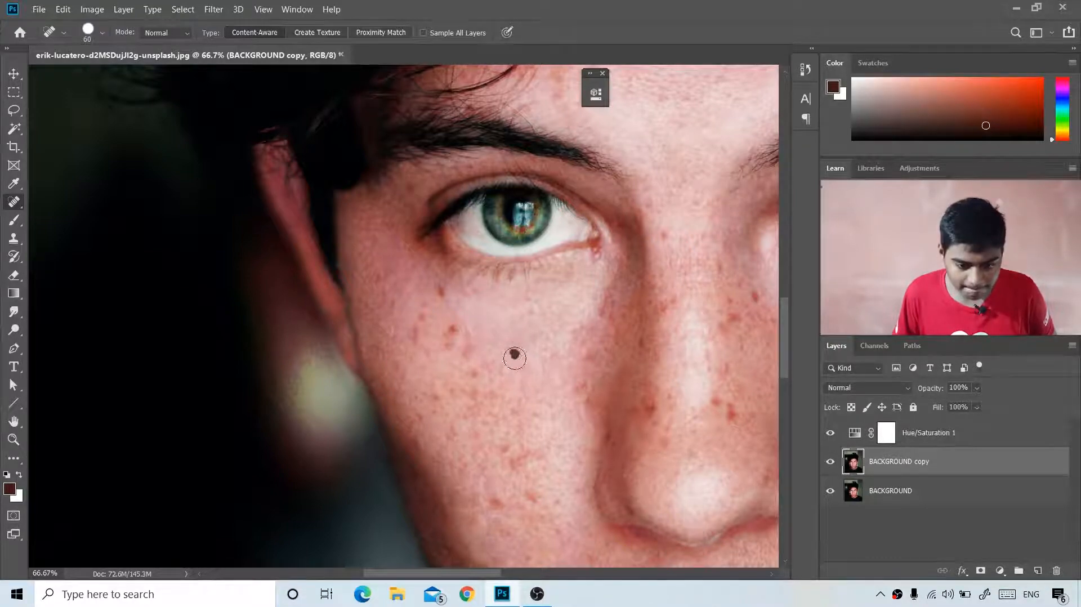
- Heal the freckles on the upper part of the left-hand cheek, below the outer corner of the eye
click(451, 327)
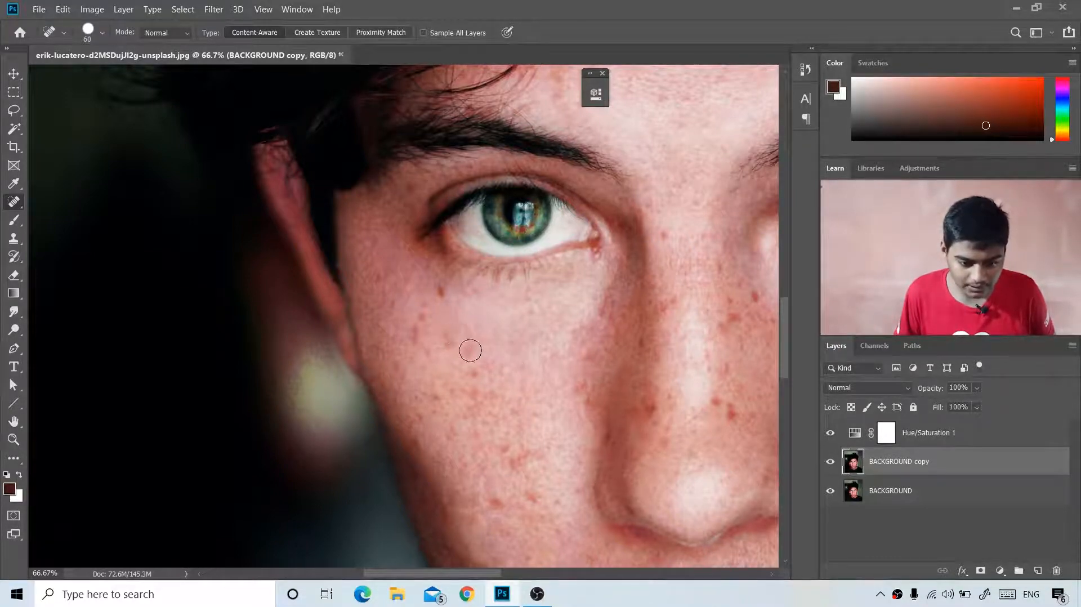
click(468, 349)
click(450, 343)
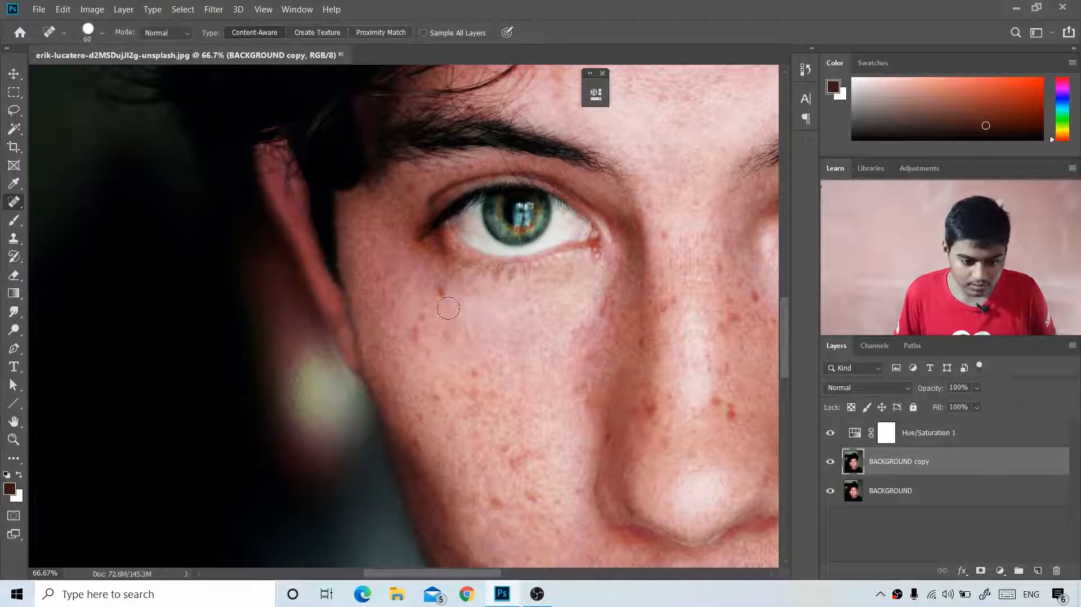
click(440, 290)
click(426, 308)
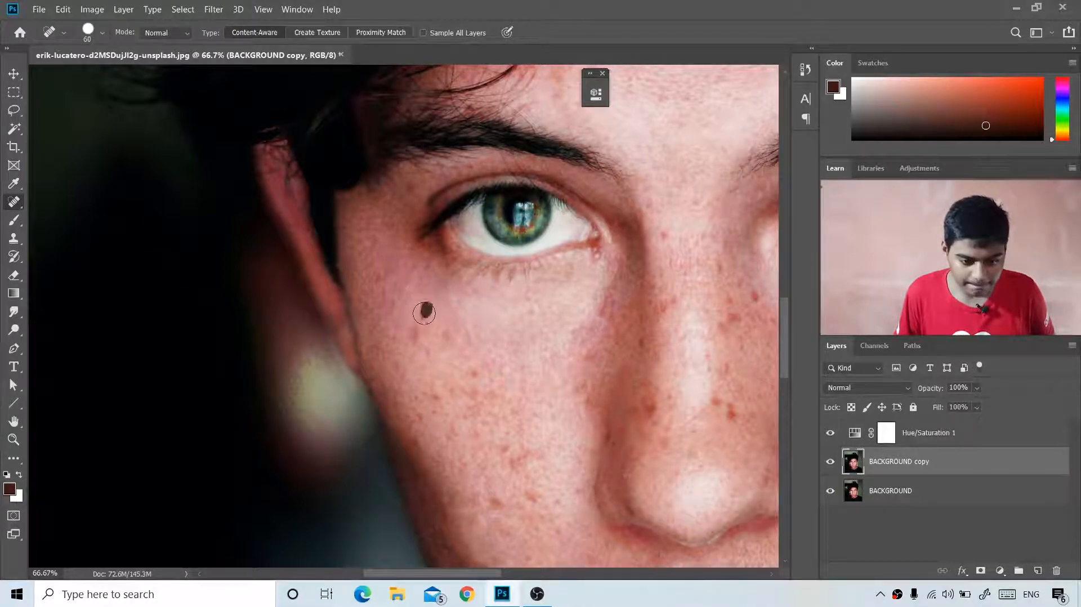
click(421, 320)
click(417, 334)
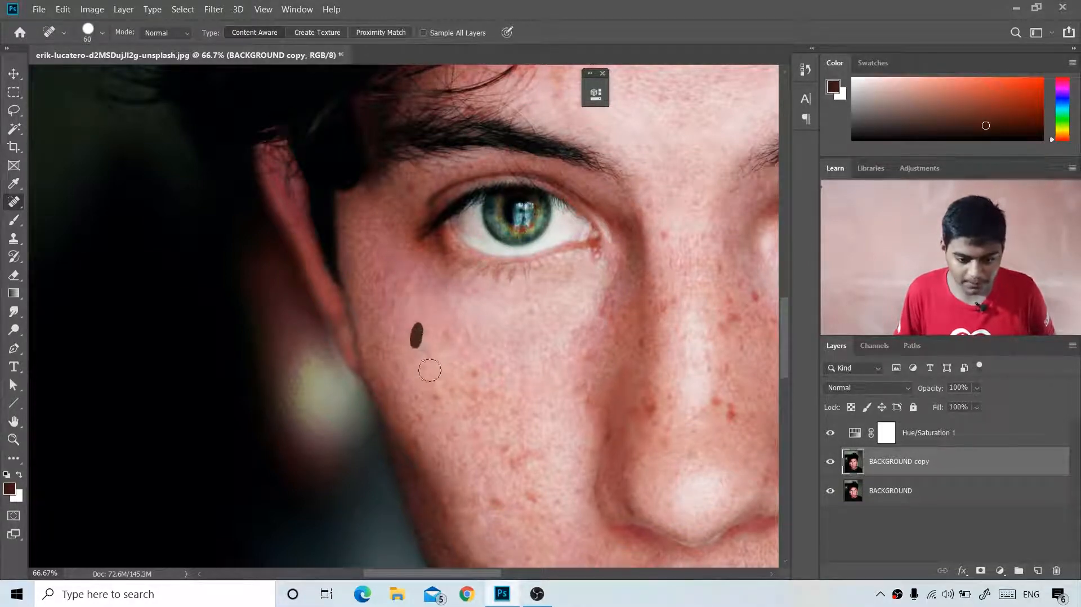
click(476, 376)
click(448, 337)
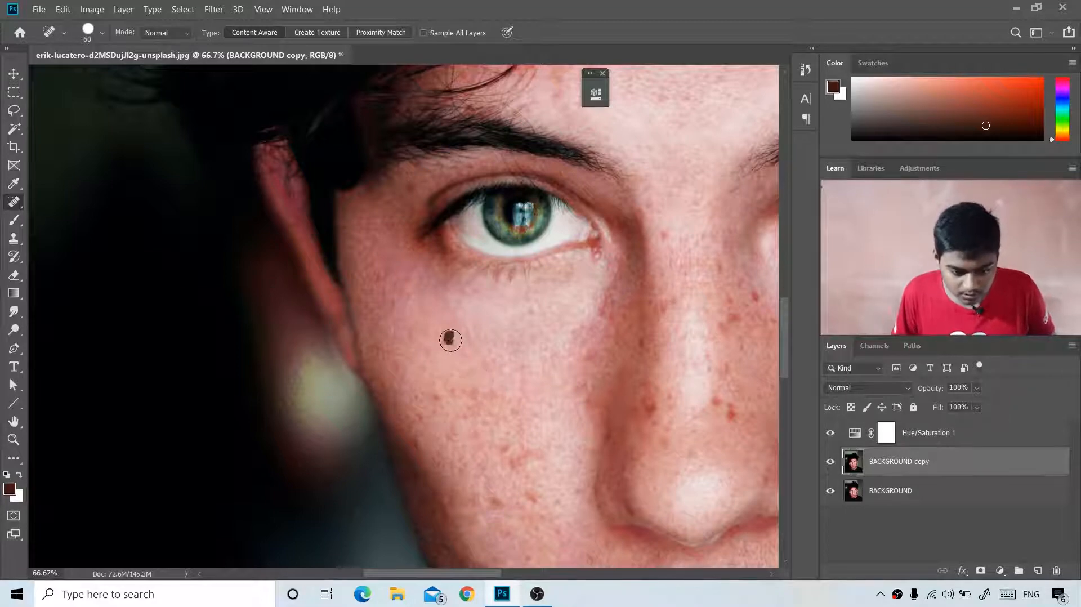
- Heal the freckles across the middle and lower part of the left-hand cheek with the Spot Healing Brush
click(436, 404)
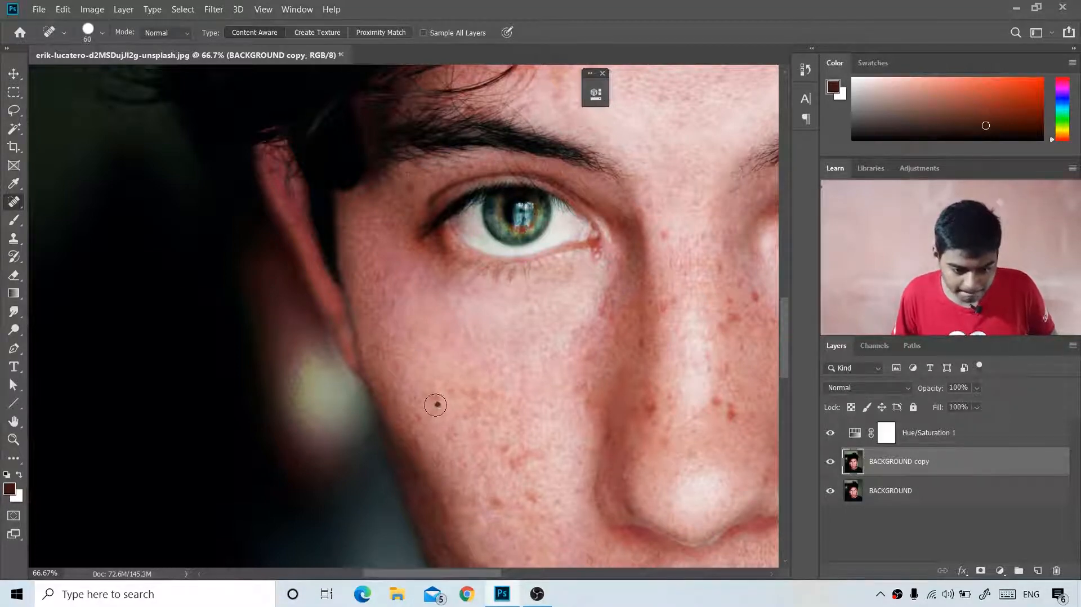
click(471, 393)
click(454, 394)
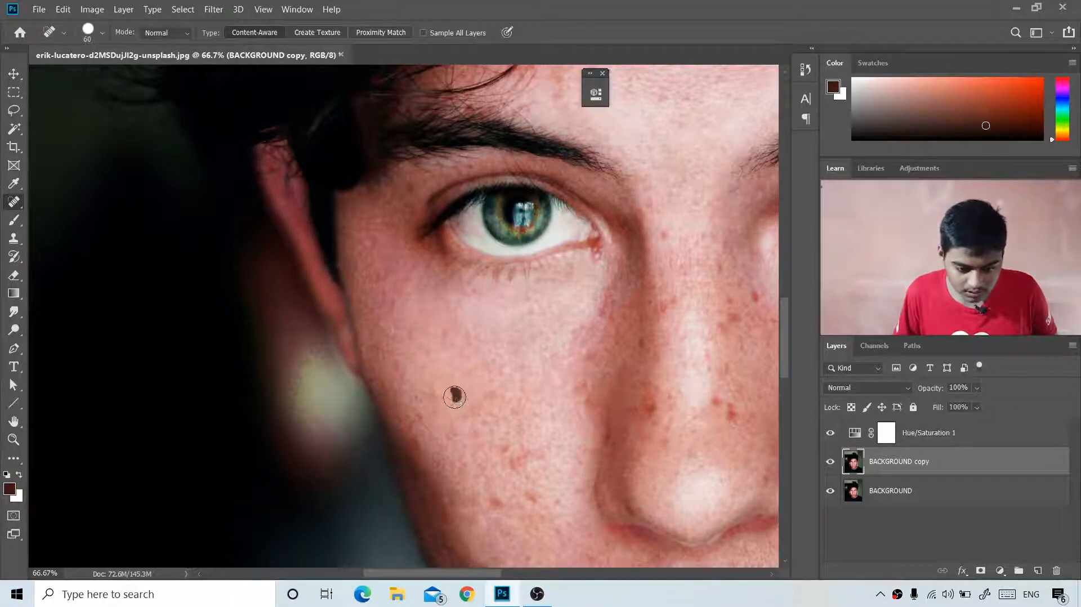
click(491, 400)
click(519, 412)
click(515, 442)
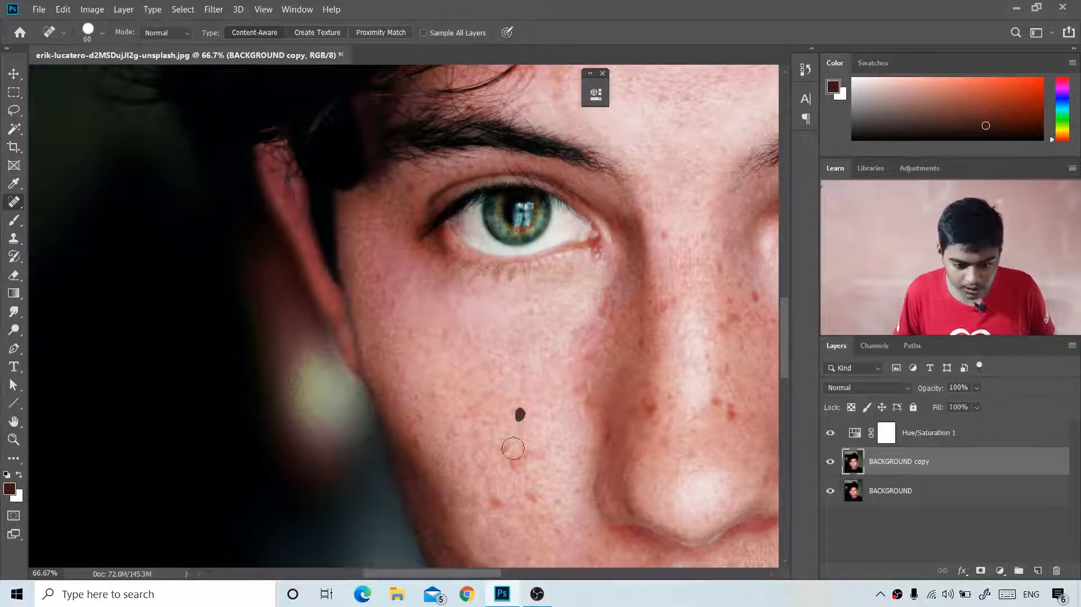
click(467, 421)
click(451, 437)
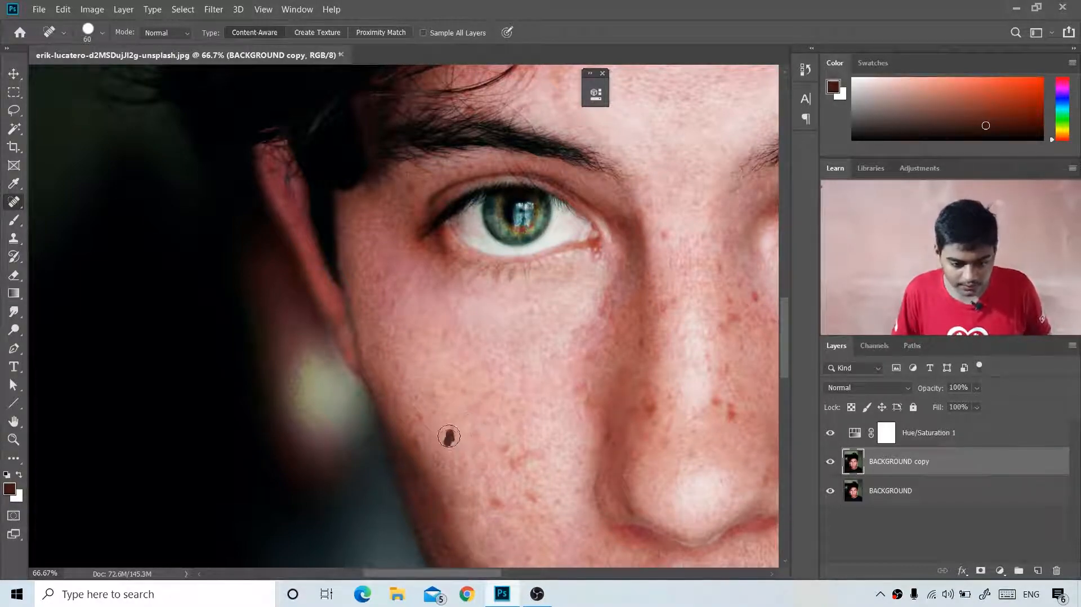
drag(514, 461, 506, 452)
click(530, 460)
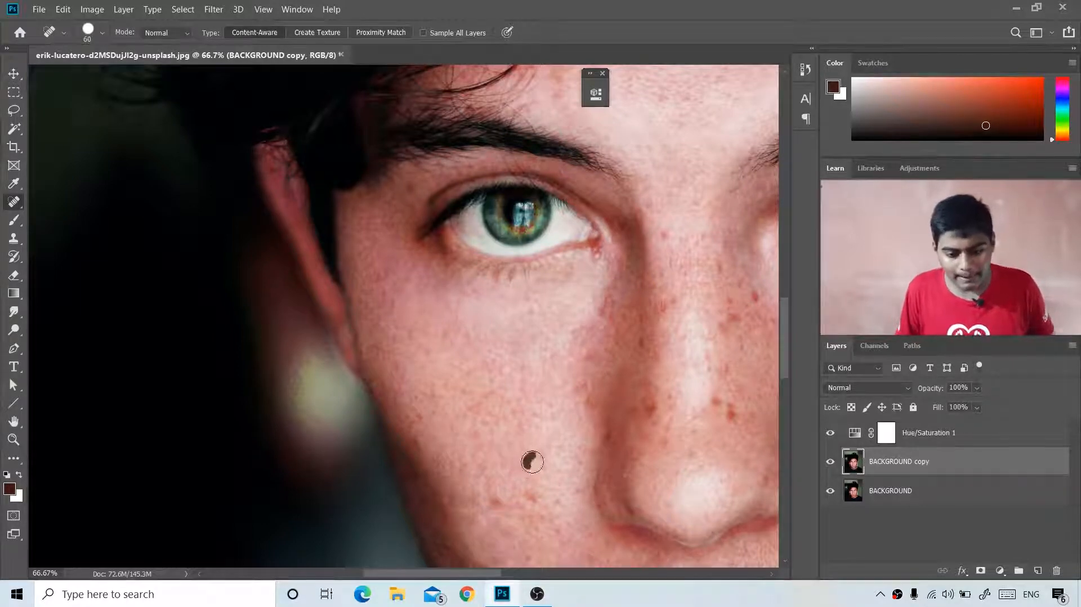
- Add a Black & White adjustment layer above the BACKGROUND copy layer and move its settings clear of the face
key(ctrl+minus)
key(ctrl+minus)
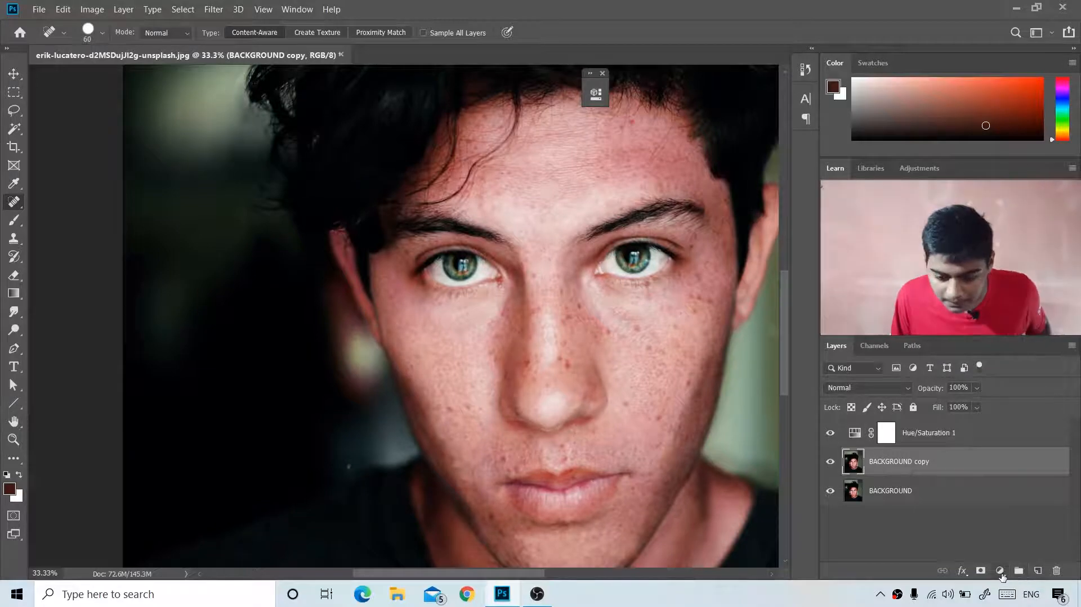
click(999, 570)
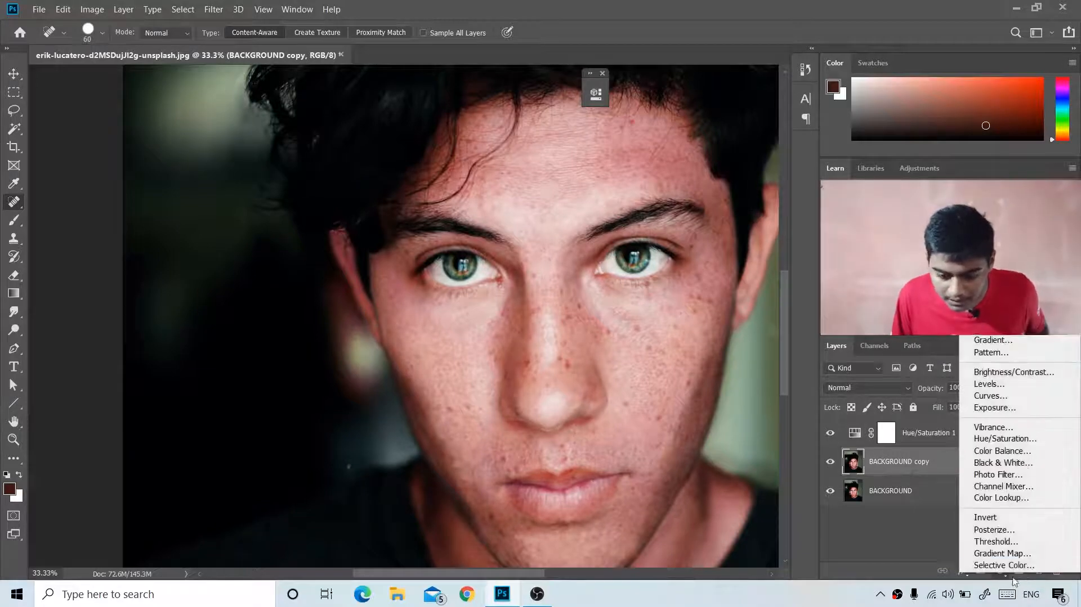
click(993, 462)
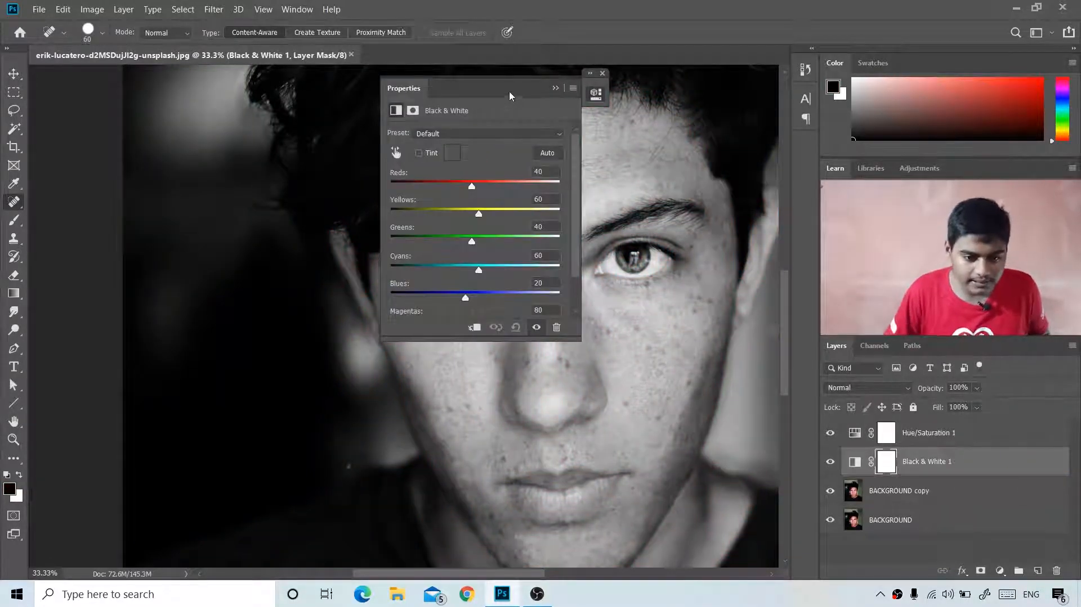
drag(509, 91, 721, 64)
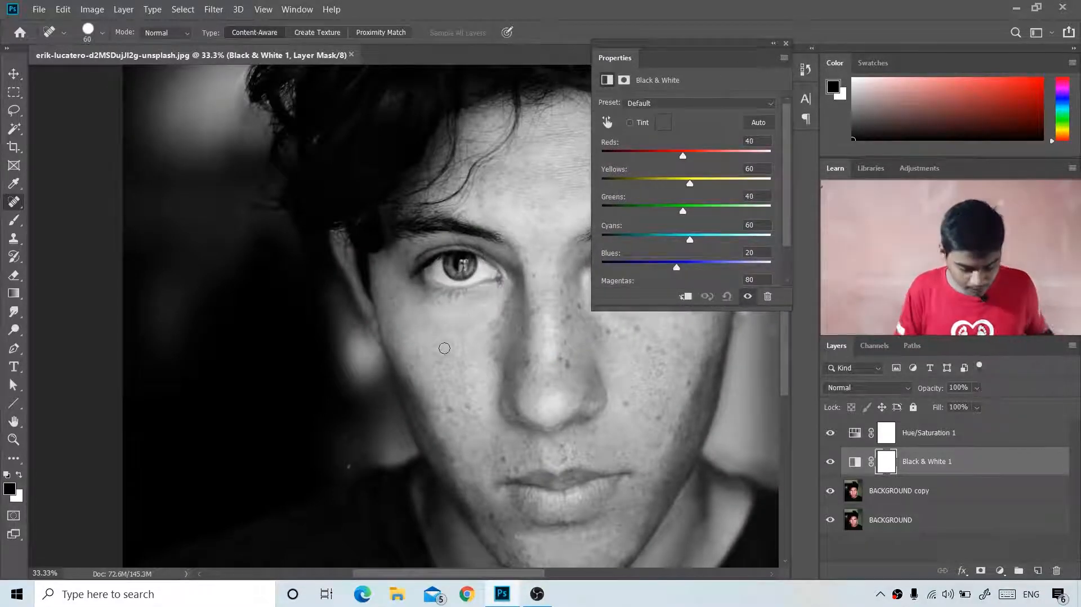
- Set the Reds of the Black & White adjustment to -60 and collapse its settings
key(ctrl+minus)
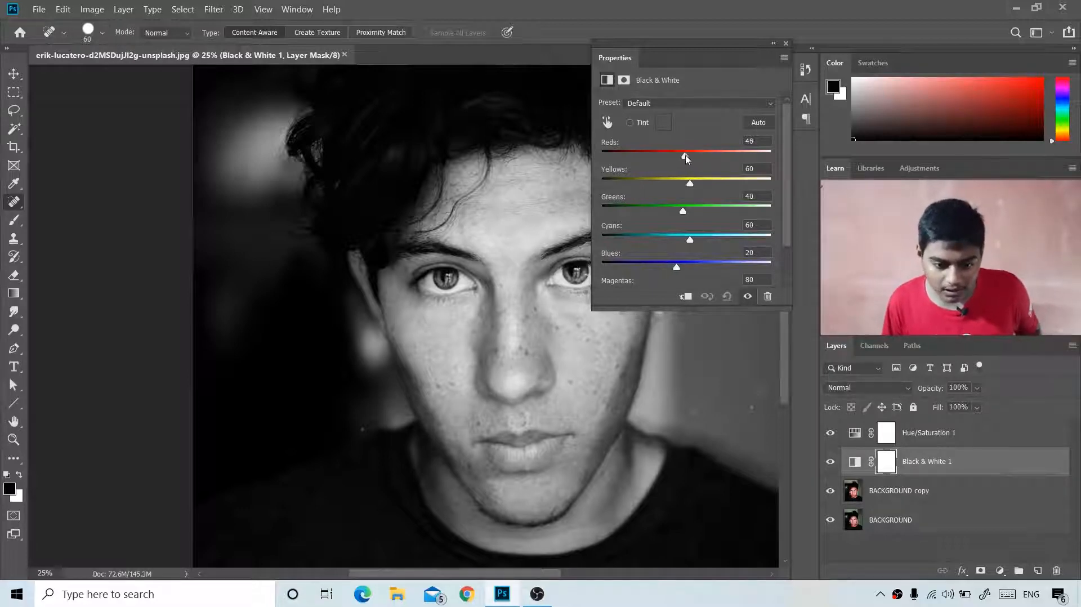
drag(685, 157, 654, 159)
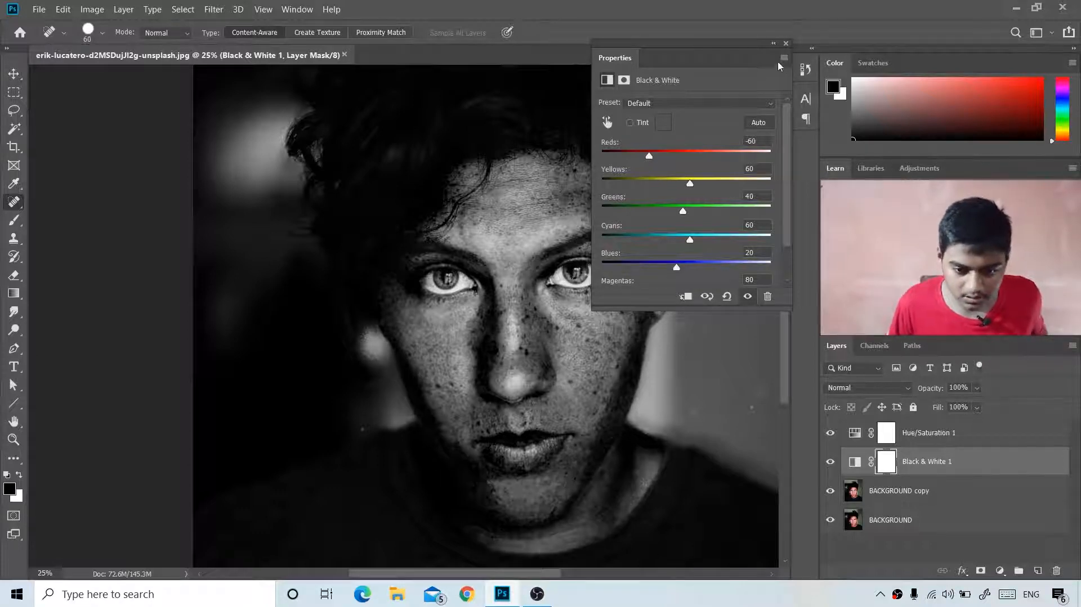
click(775, 45)
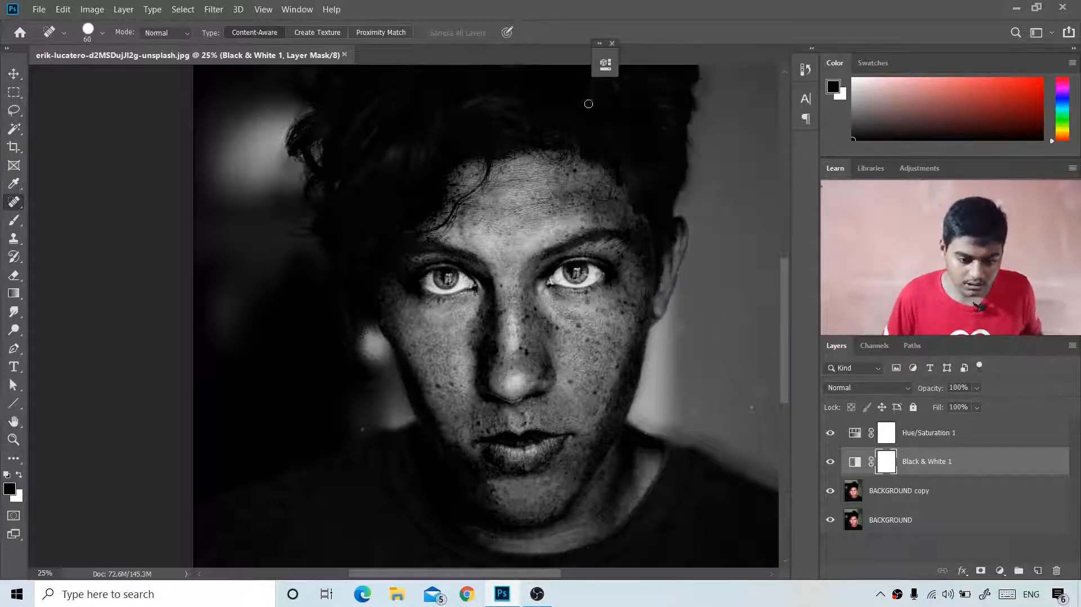
- Make the BACKGROUND copy layer active and compare the freckles with the Black & White layer hidden and shown
click(904, 495)
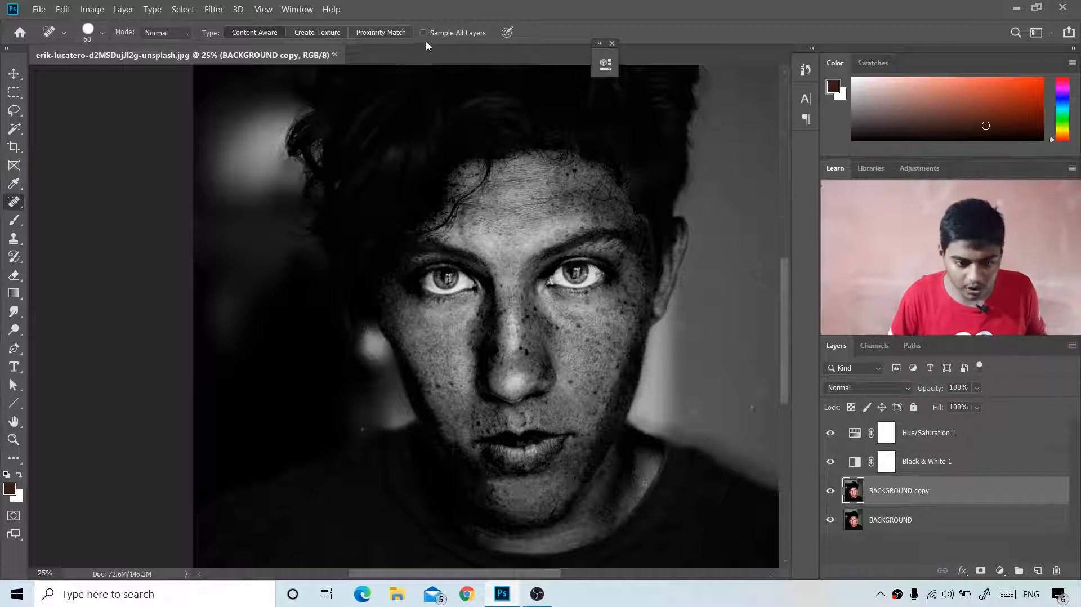
key(ctrl+plus)
key(ctrl+plus)
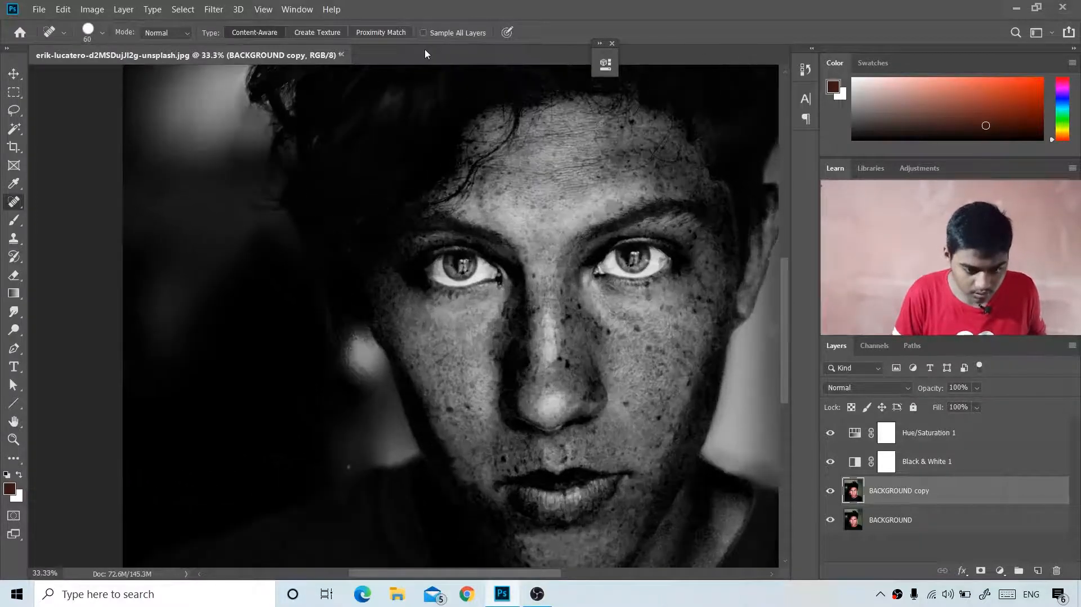
drag(541, 397, 562, 282)
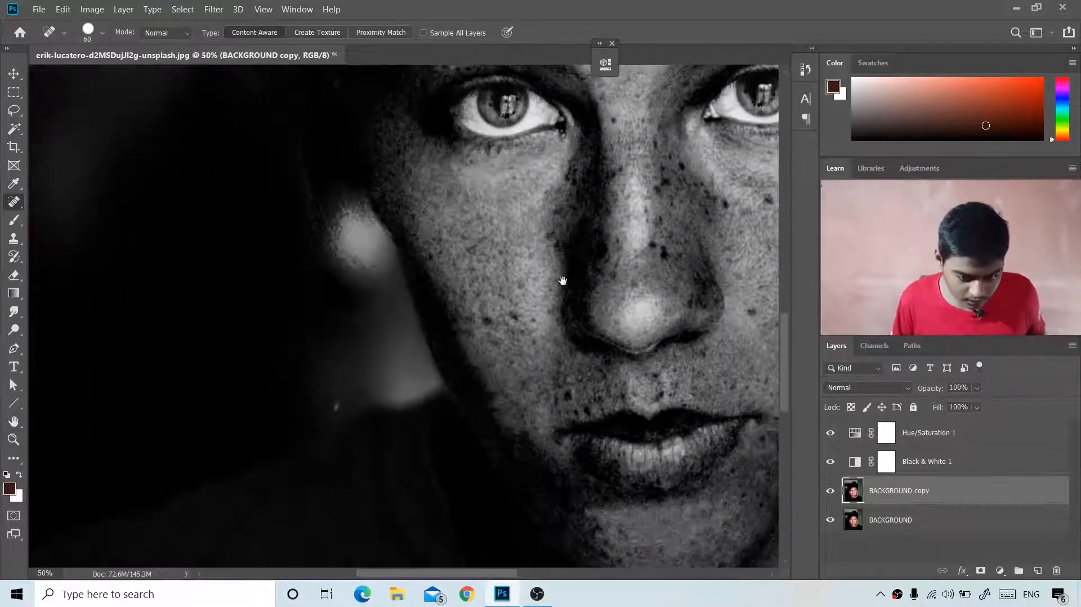
click(830, 462)
click(829, 461)
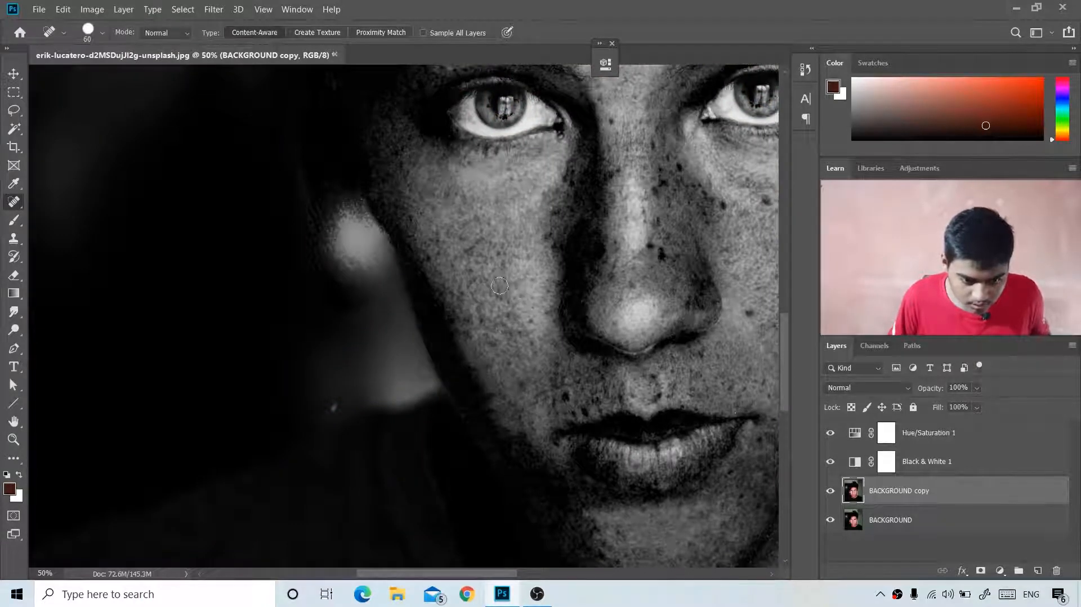
- Heal the dark spots on the left-hand cheek and along the adjoining side of the nose on BACKGROUND copy
click(499, 262)
click(495, 255)
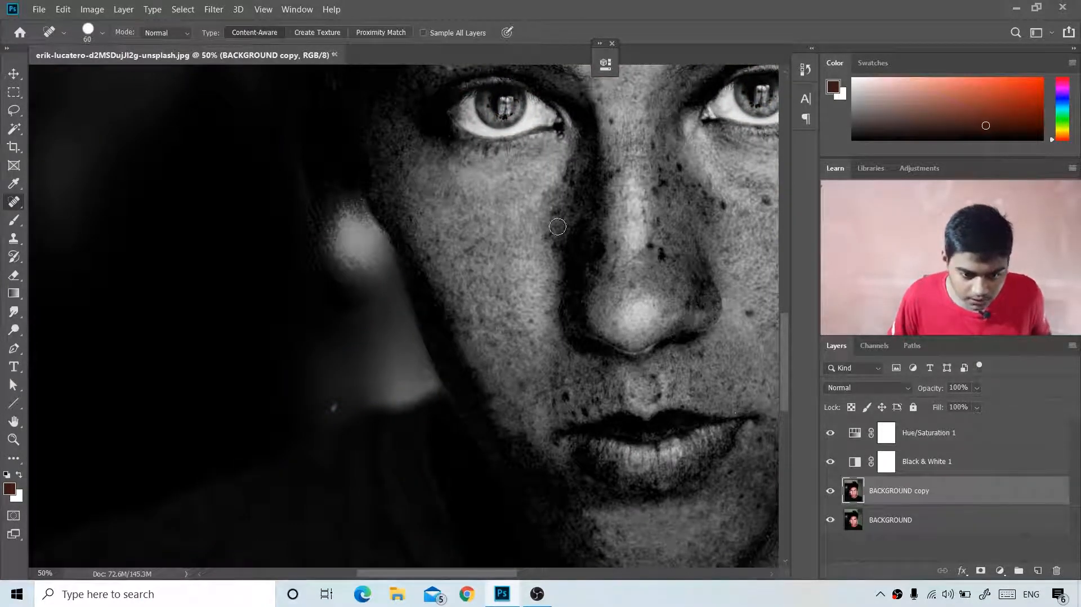
click(547, 236)
click(555, 211)
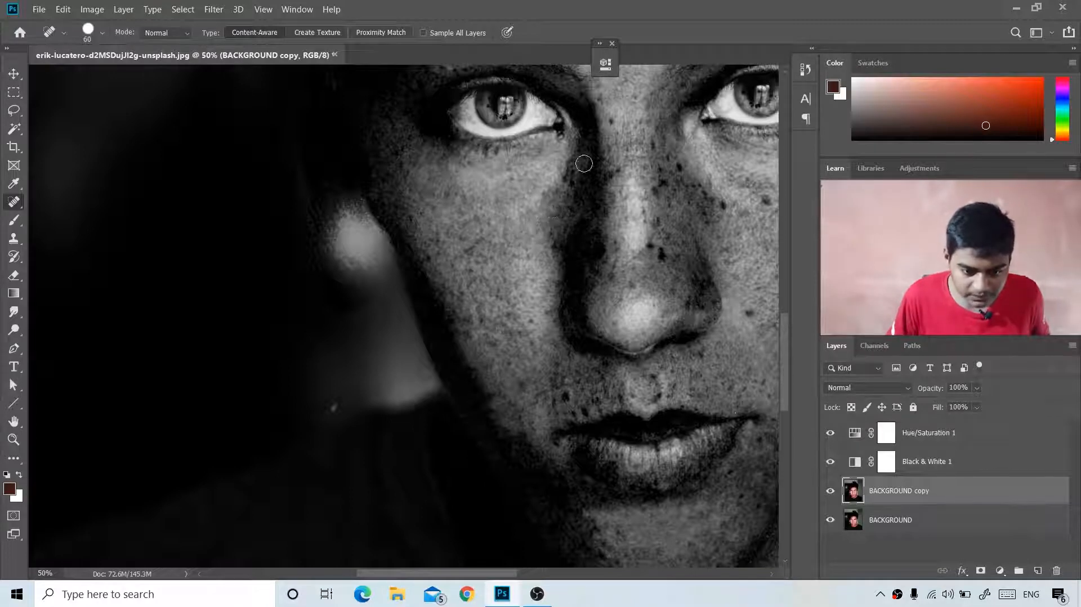
drag(569, 174, 567, 183)
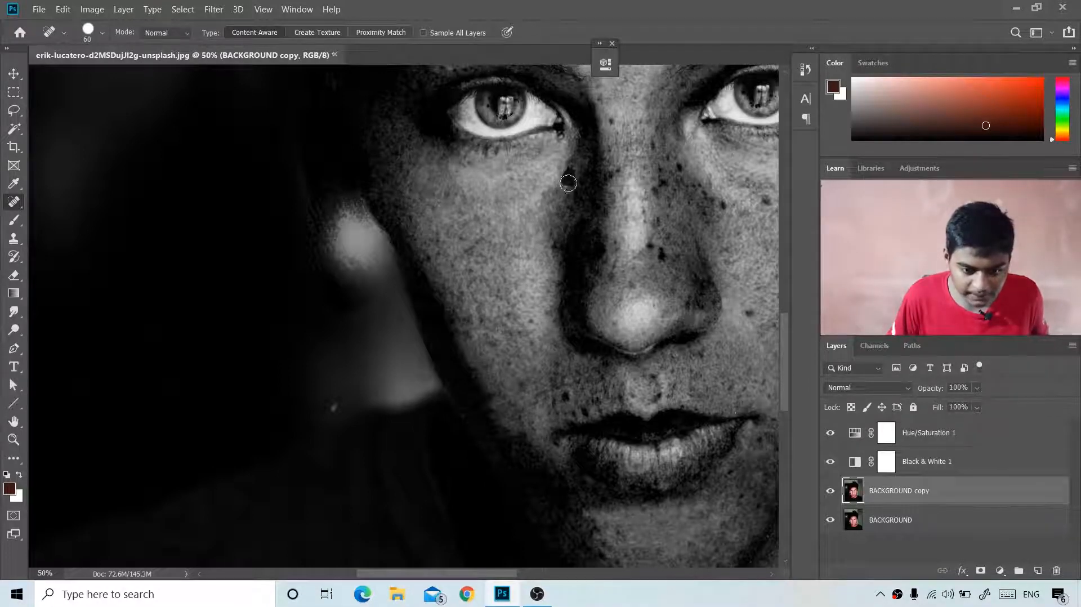
- Heal the dark spots on the nose bridge and down the right-hand side of the nose
click(618, 172)
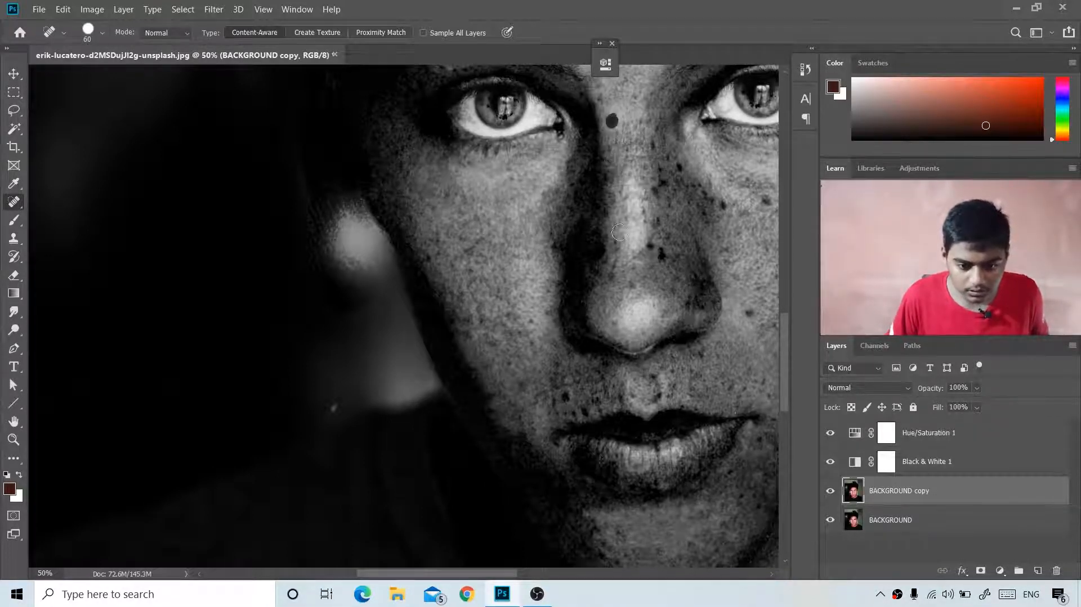
click(661, 255)
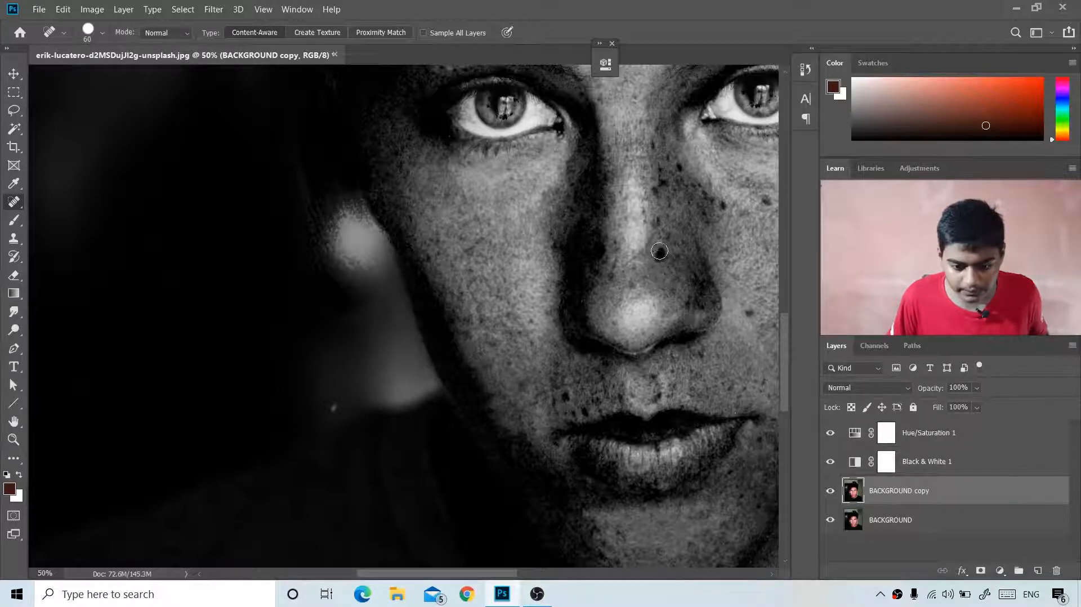
click(649, 246)
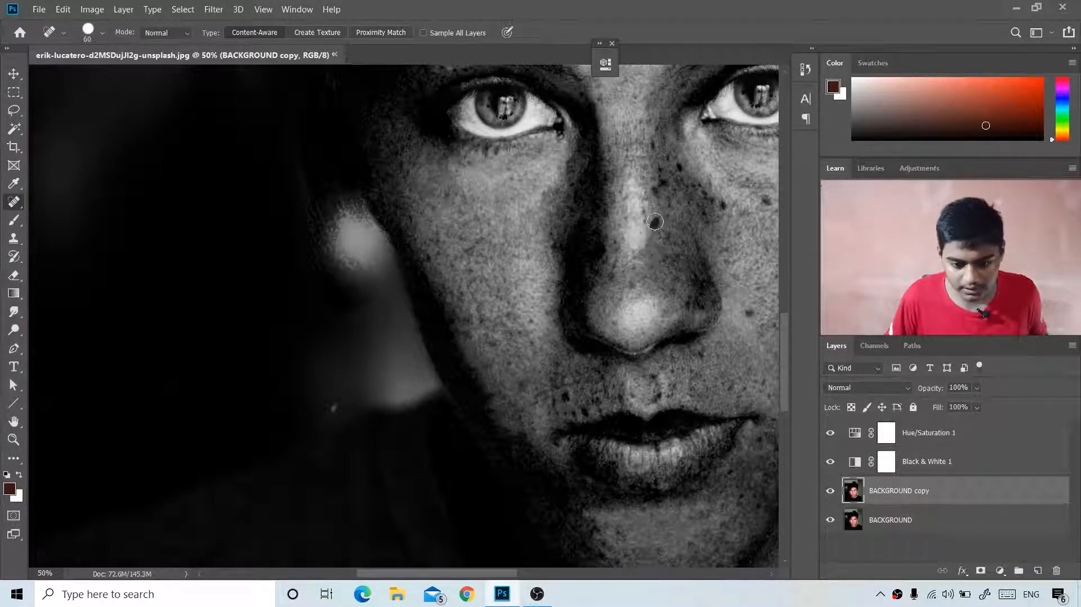
click(652, 192)
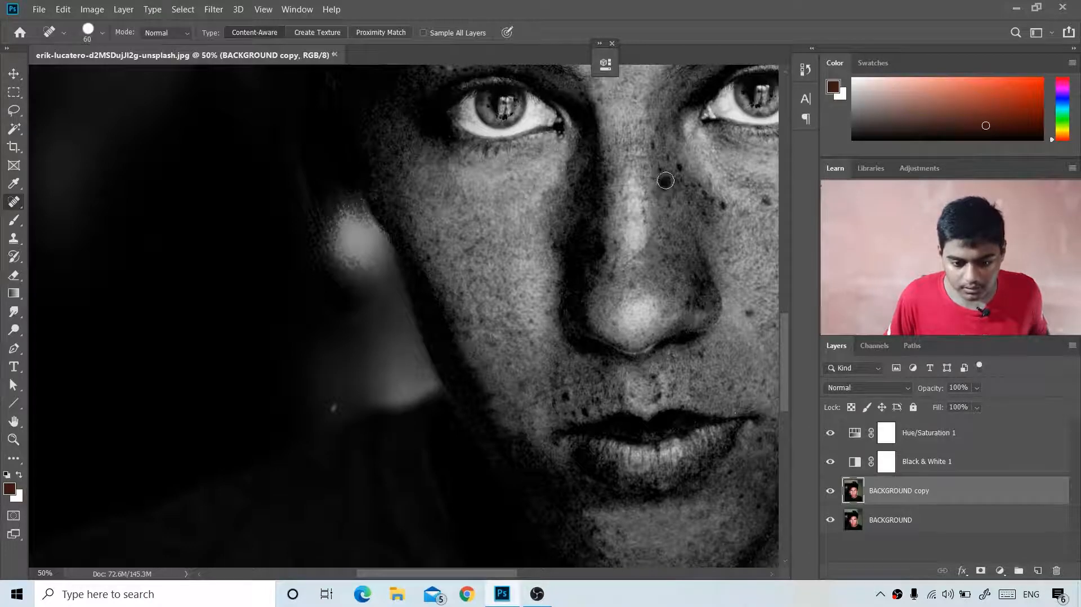
click(653, 145)
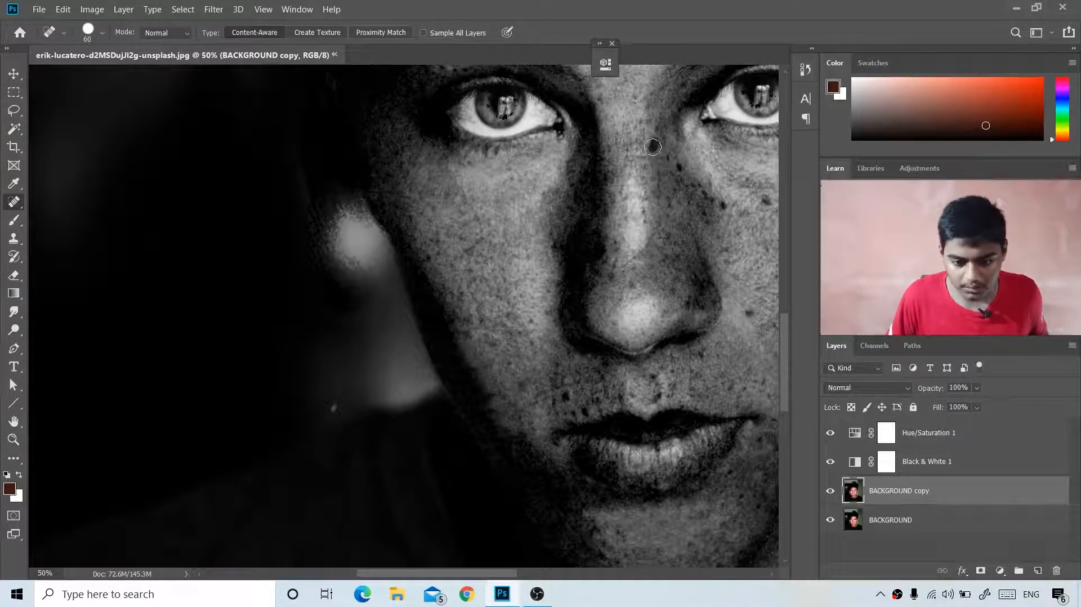
click(658, 194)
click(679, 165)
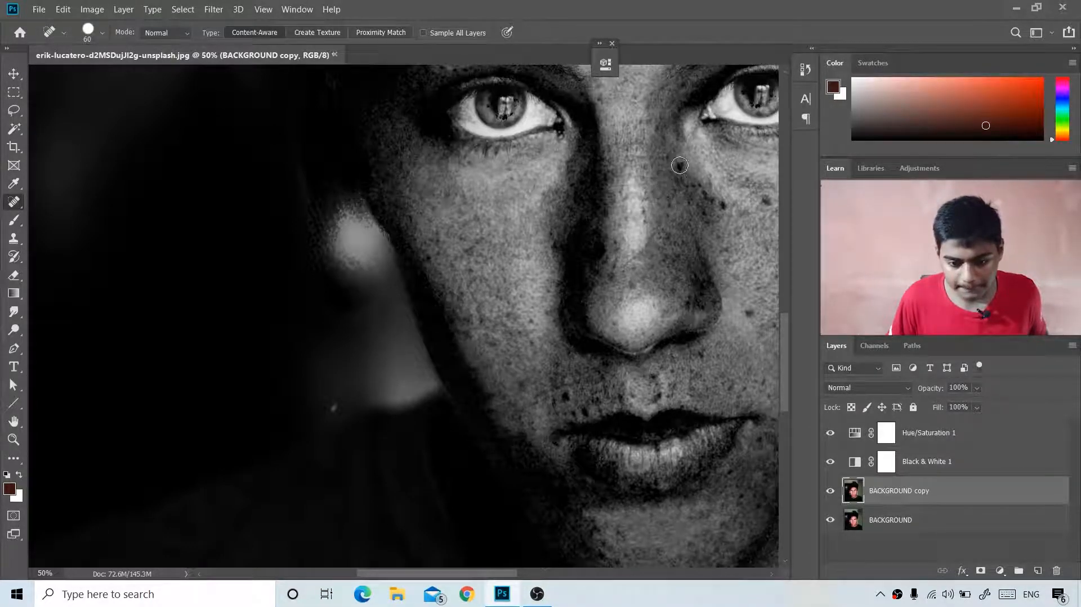
click(671, 164)
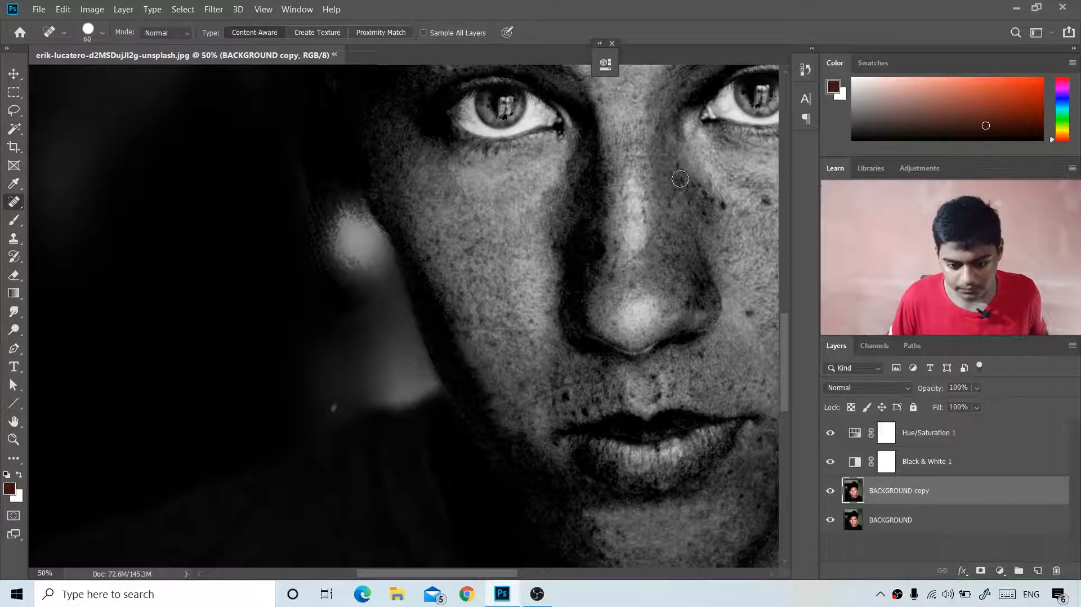
click(704, 193)
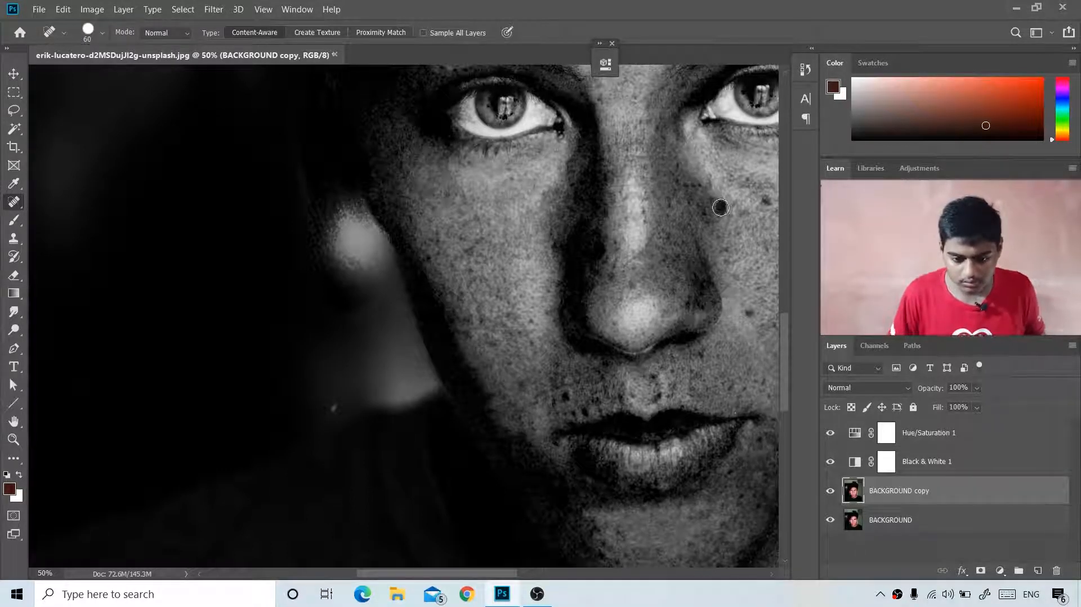
- Heal the dark spots across the right-hand cheek, from beside the nose out to the jaw side, on BACKGROUND copy
scroll(687, 313, right, 5)
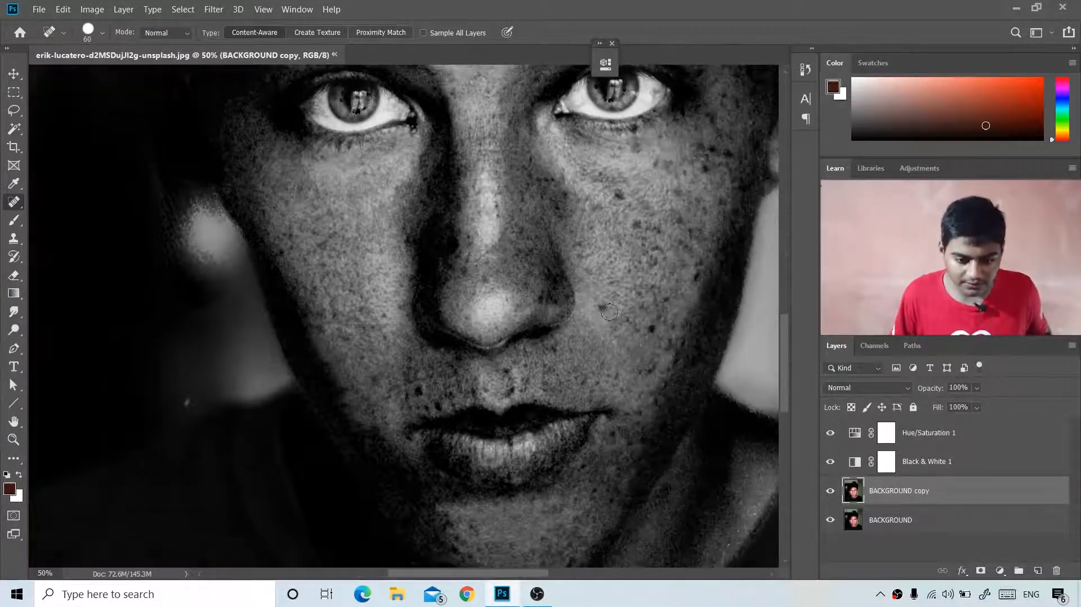
click(601, 311)
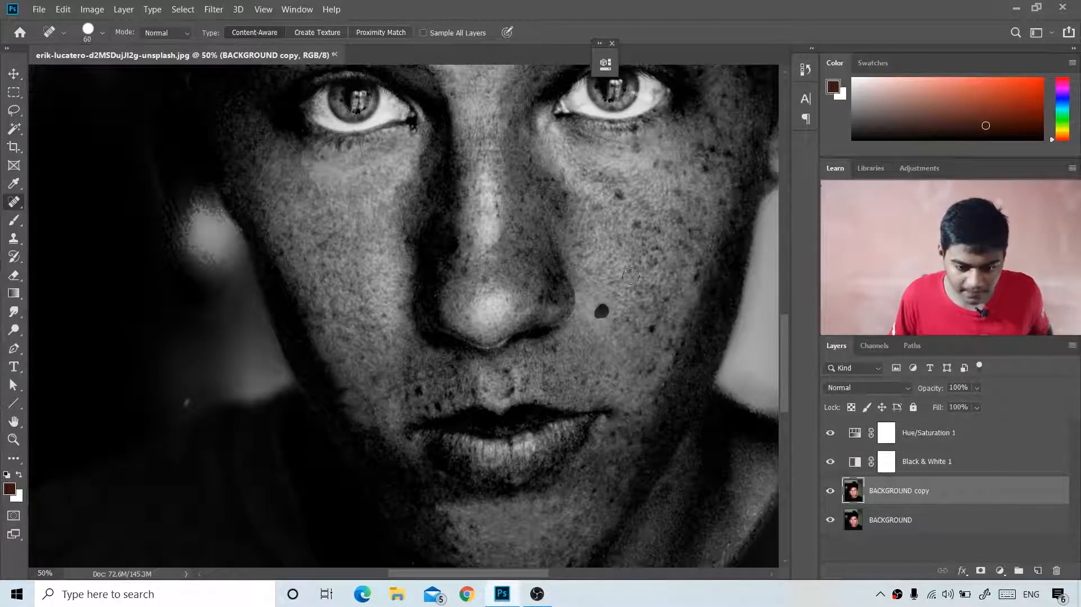
click(619, 195)
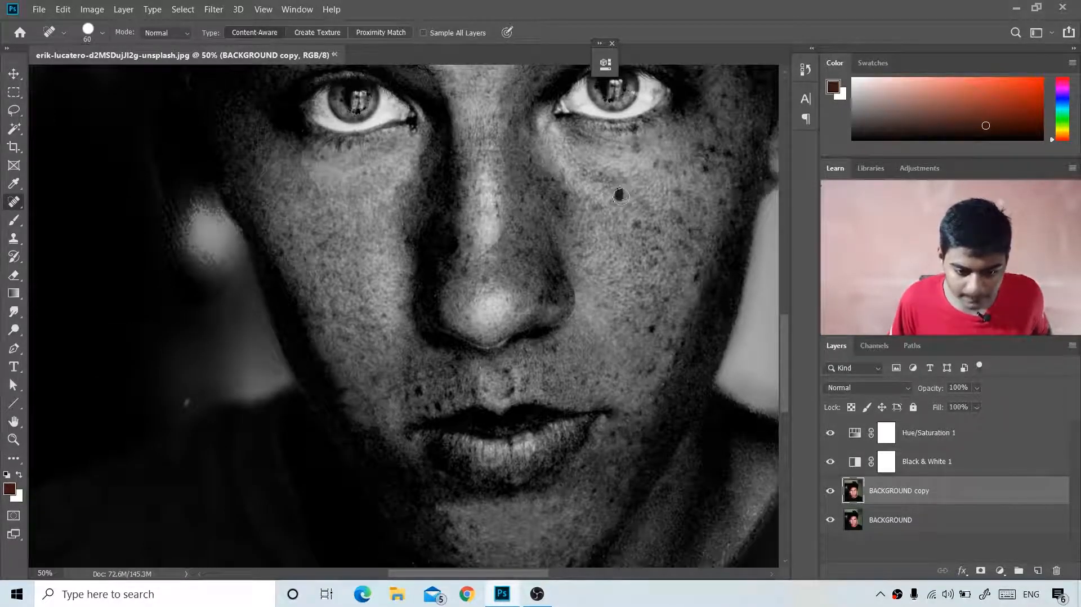
click(637, 226)
click(658, 232)
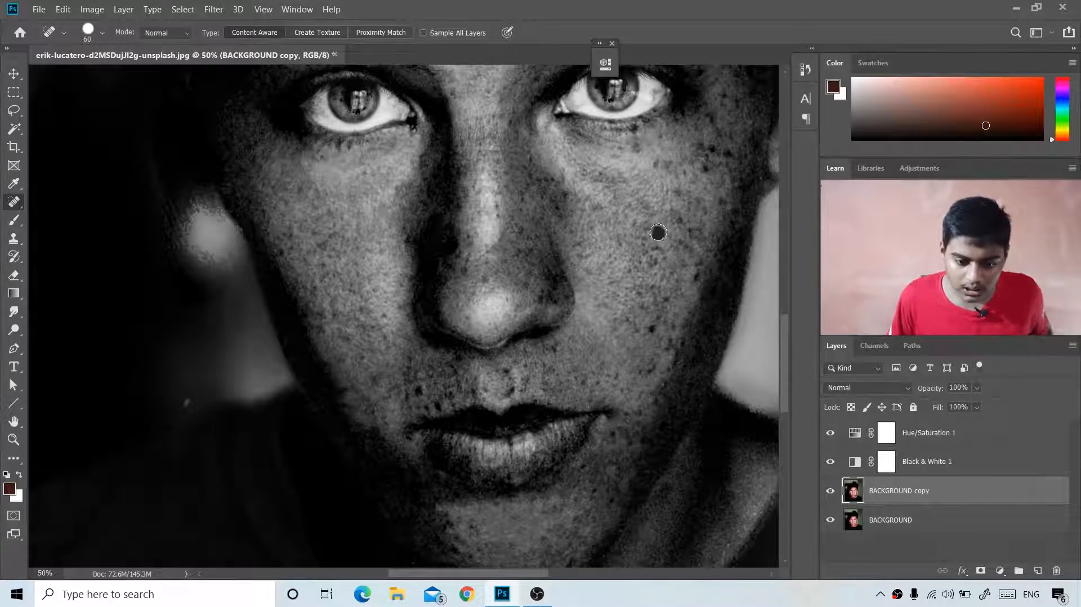
click(678, 225)
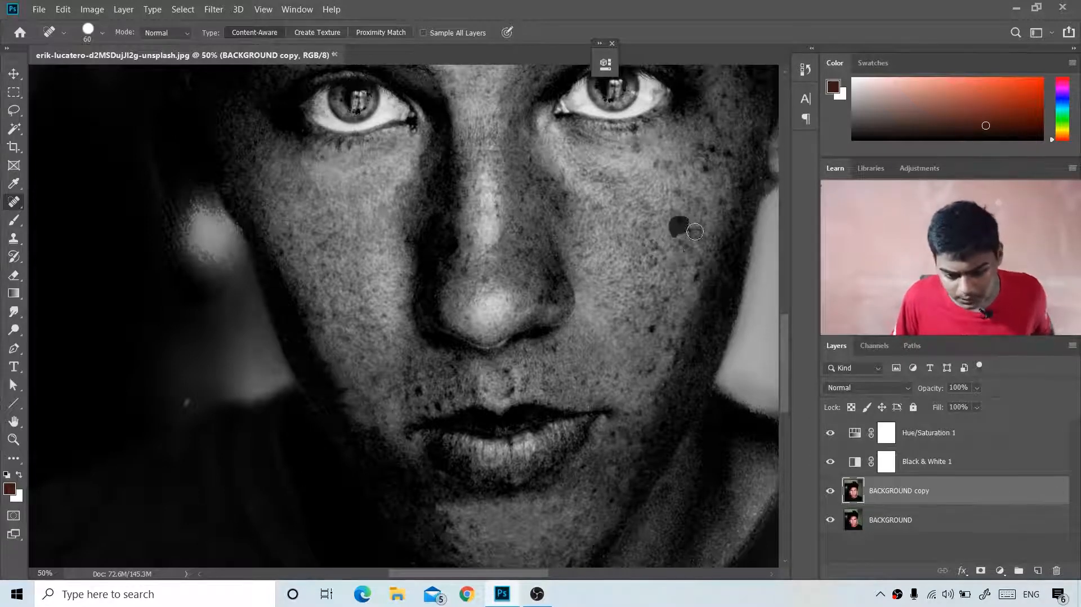
click(698, 275)
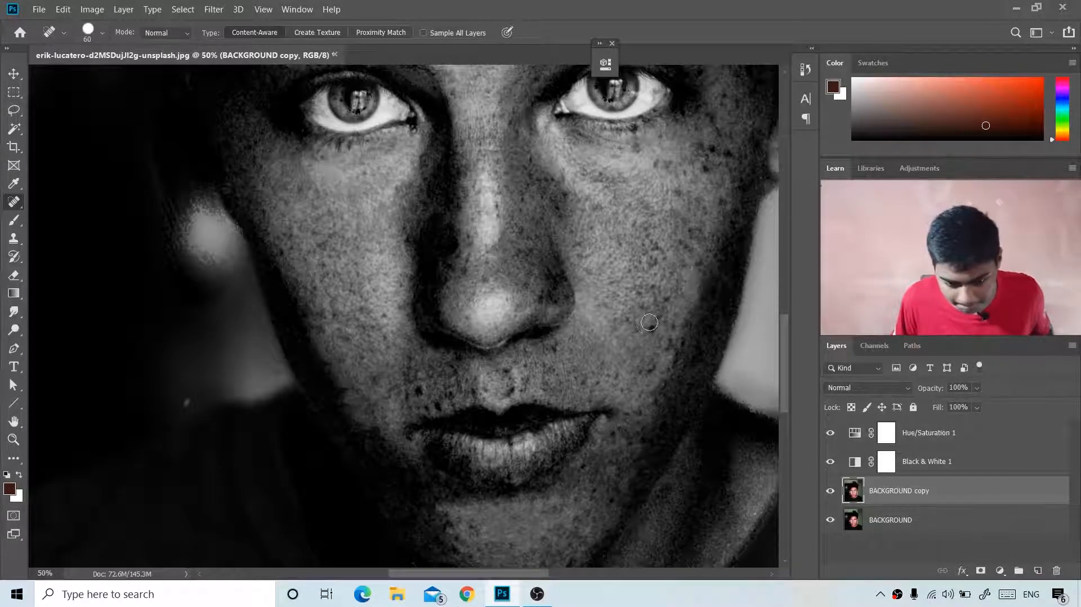
click(654, 372)
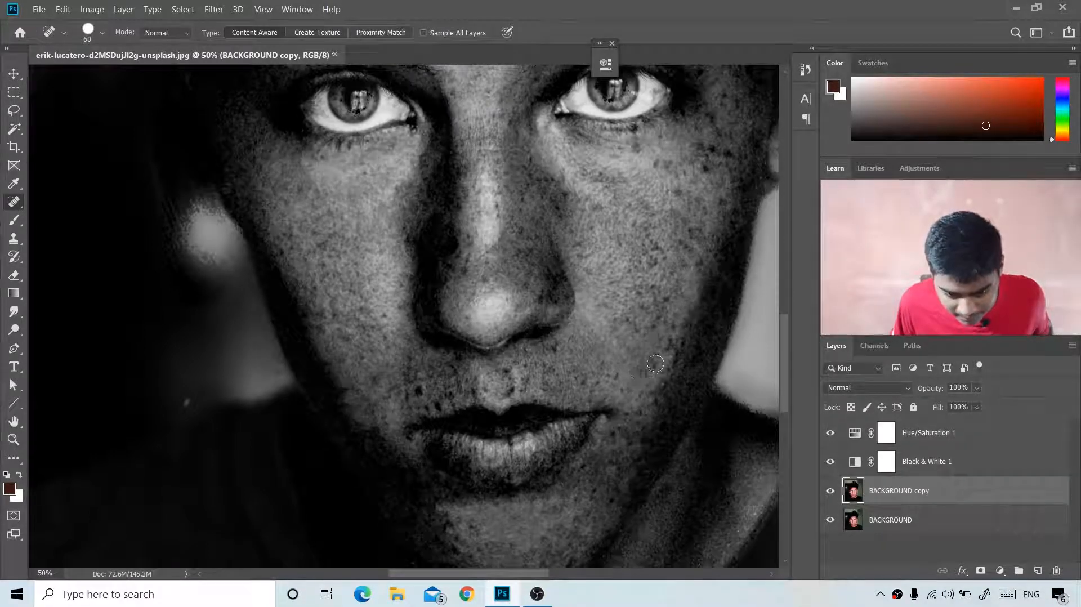
- Heal the dark spots above the right-hand mouth corner and along the upper lip to its centre
click(625, 388)
click(596, 385)
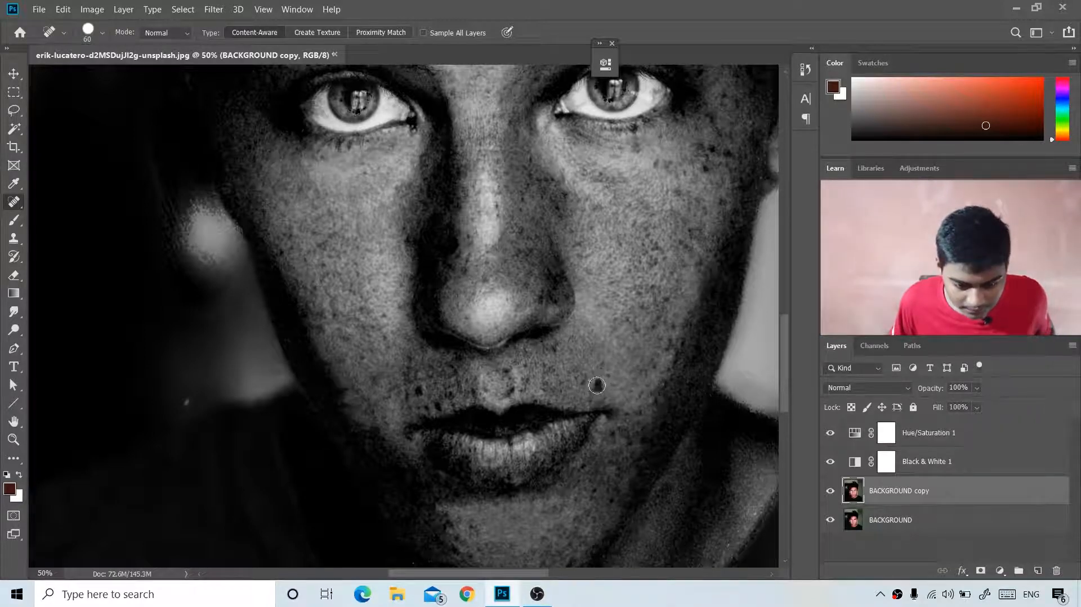
click(582, 382)
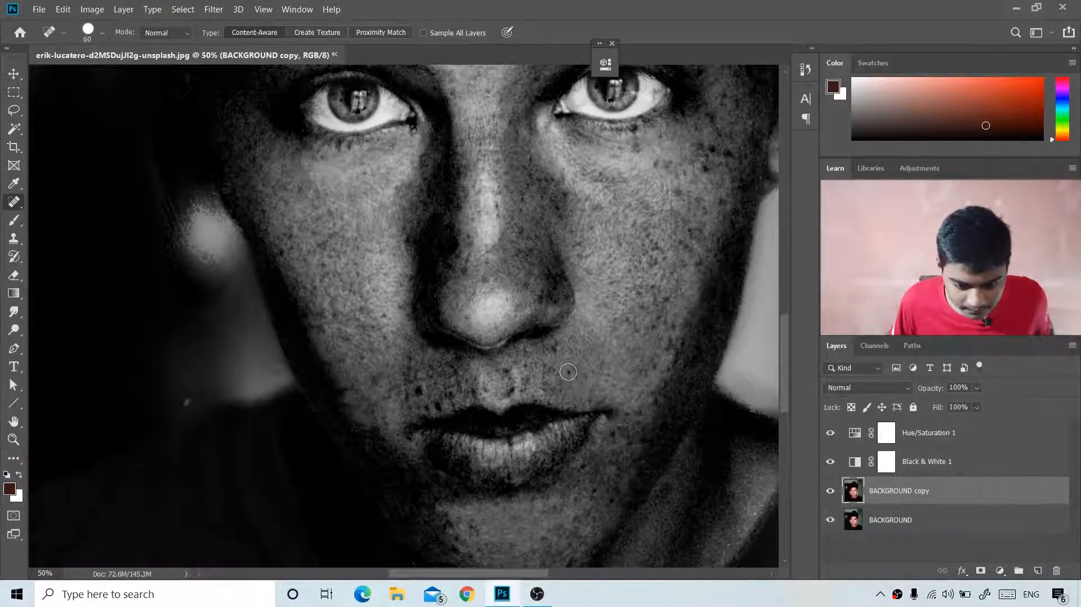
click(577, 379)
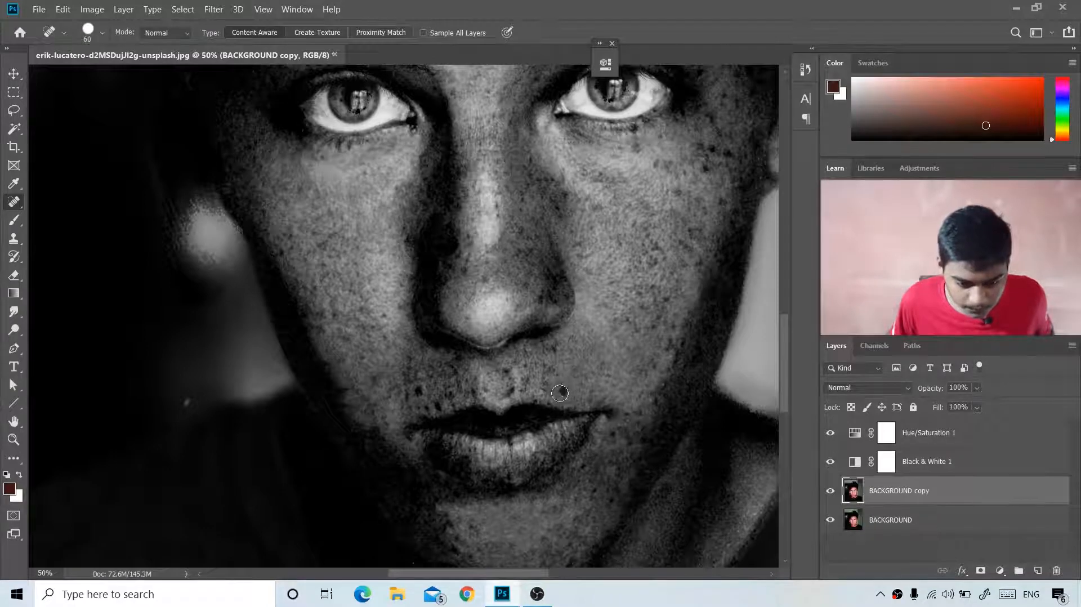
click(560, 382)
click(555, 370)
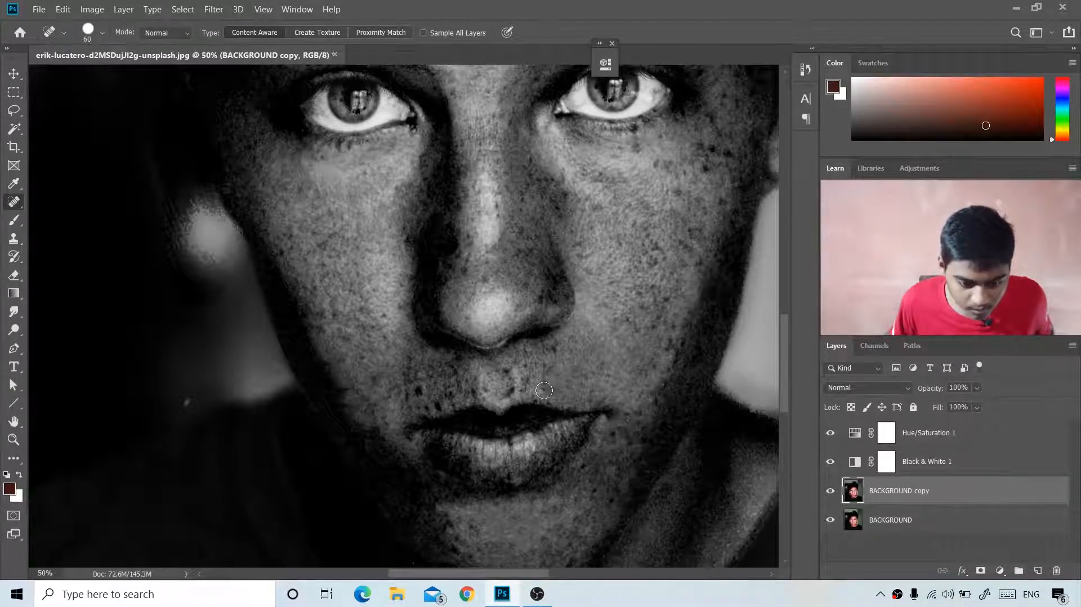
click(545, 387)
drag(509, 388, 512, 391)
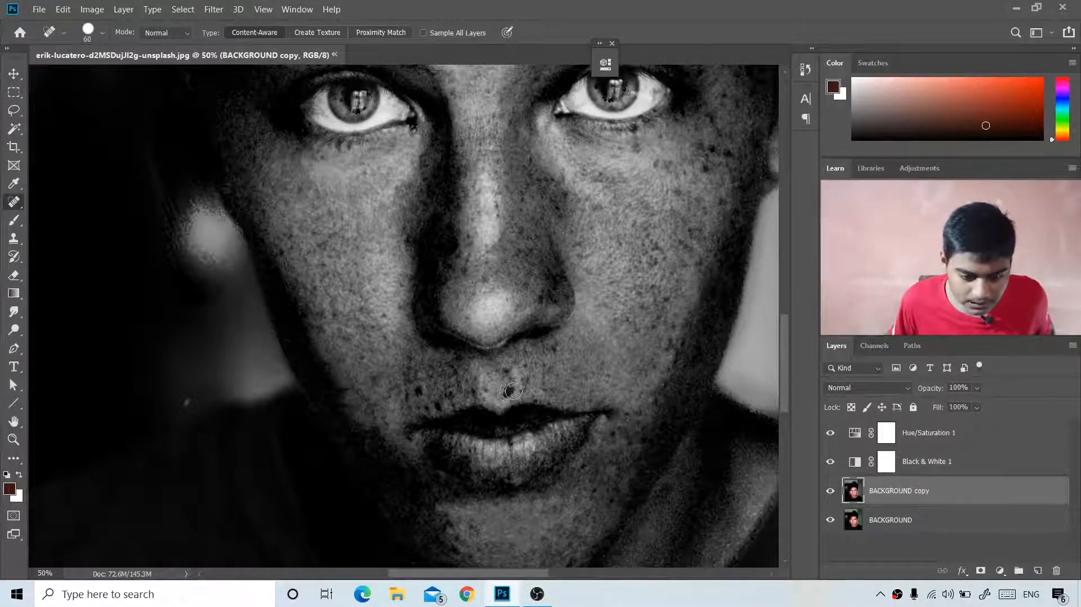
click(508, 394)
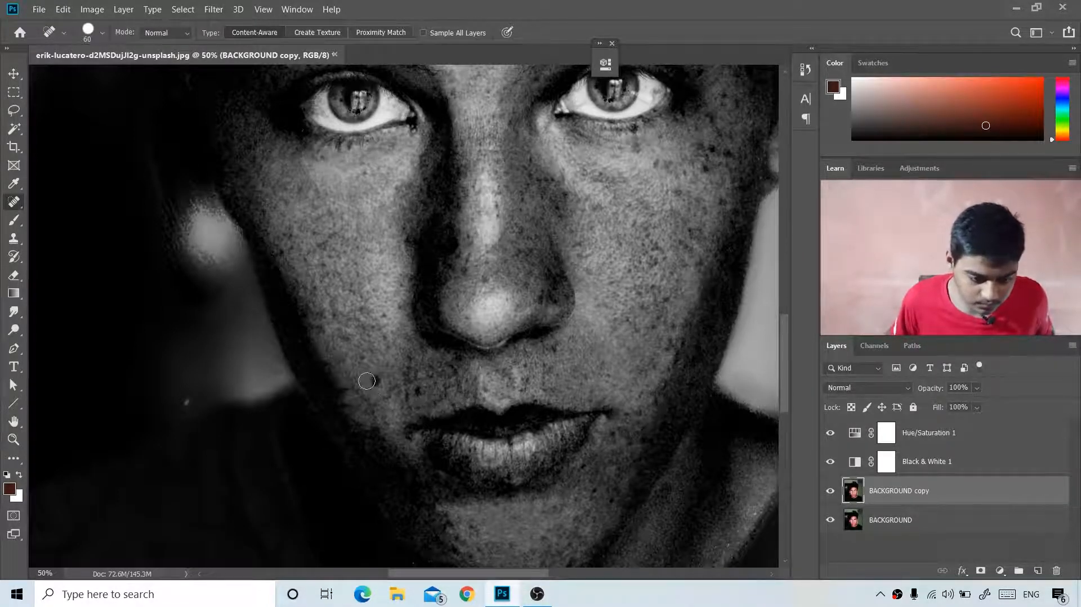
- Heal the remaining dark spots on the left-hand cheek and on the outer edge of the right-hand cheek
click(360, 297)
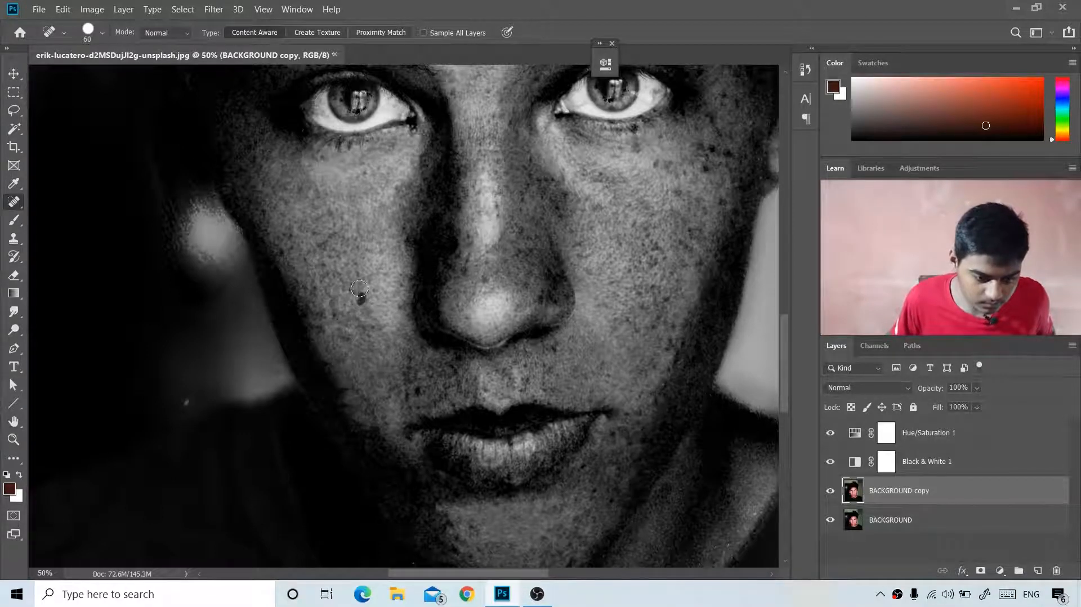
click(368, 281)
click(313, 235)
click(345, 218)
click(360, 215)
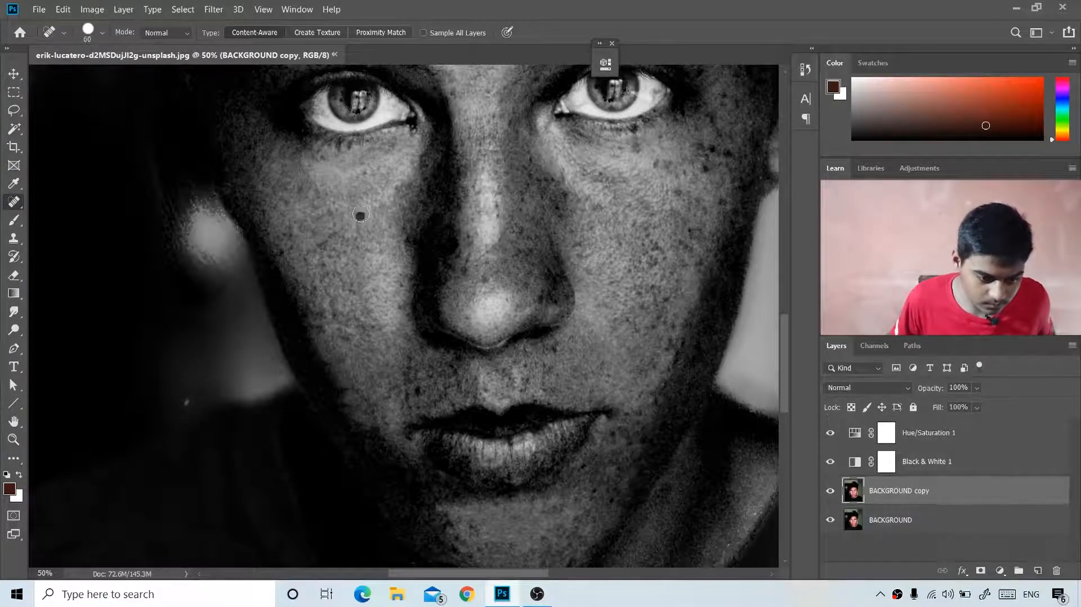
click(381, 190)
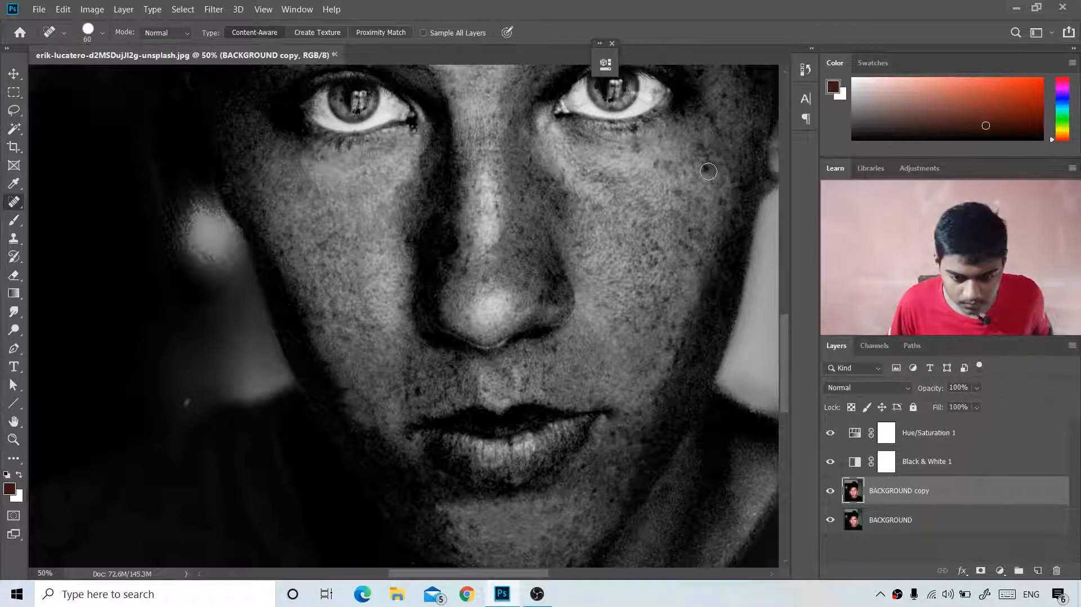
click(717, 208)
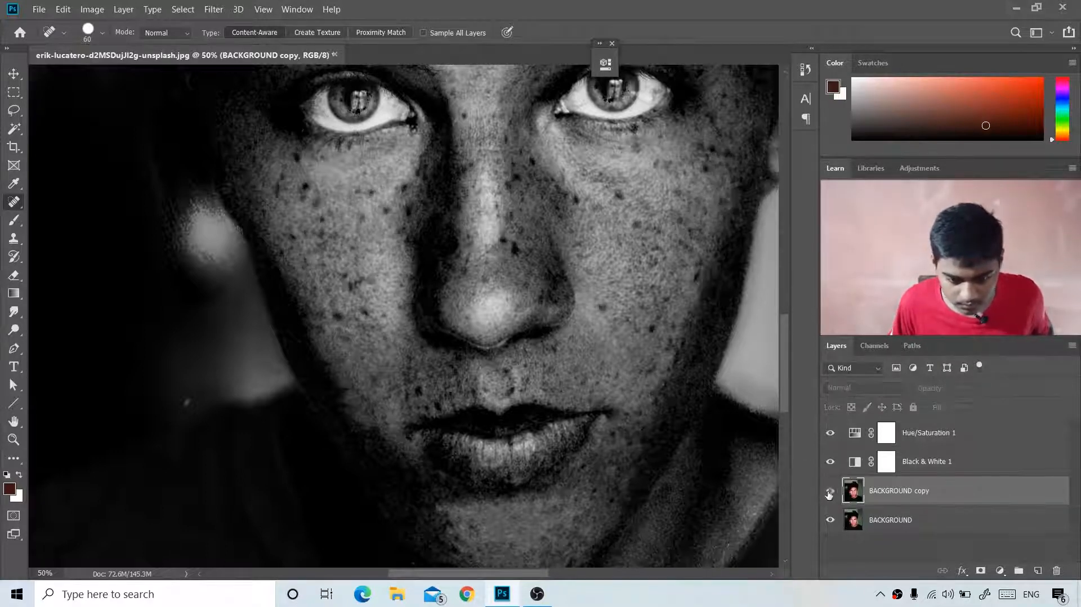
- Compare the healed skin with the original by hiding and showing the BACKGROUND copy and Black & White 1 layers
click(831, 461)
click(830, 462)
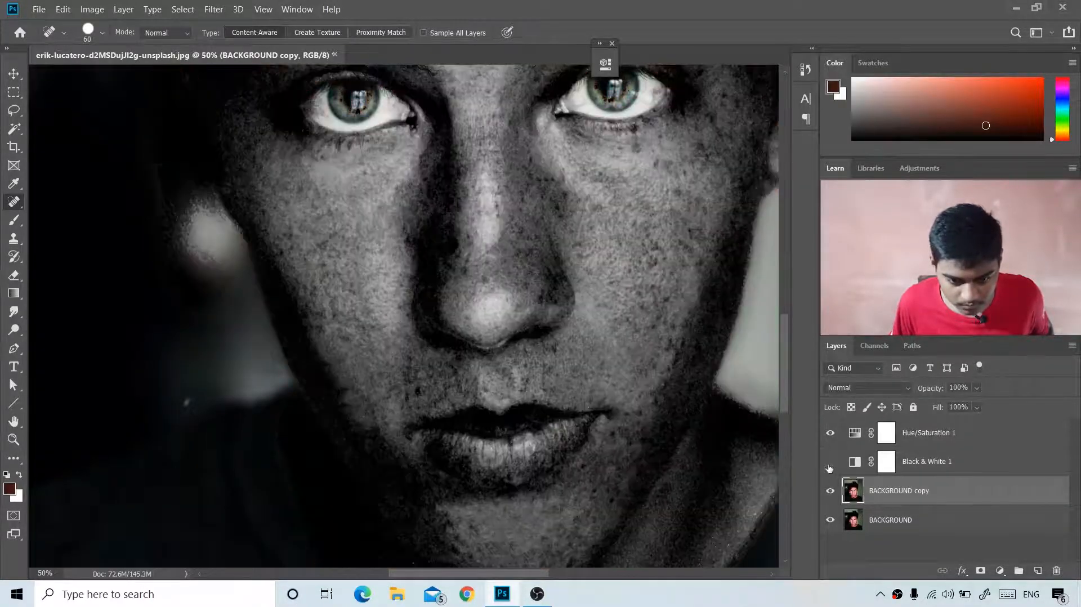
click(830, 461)
click(830, 461)
click(830, 462)
click(829, 491)
click(829, 491)
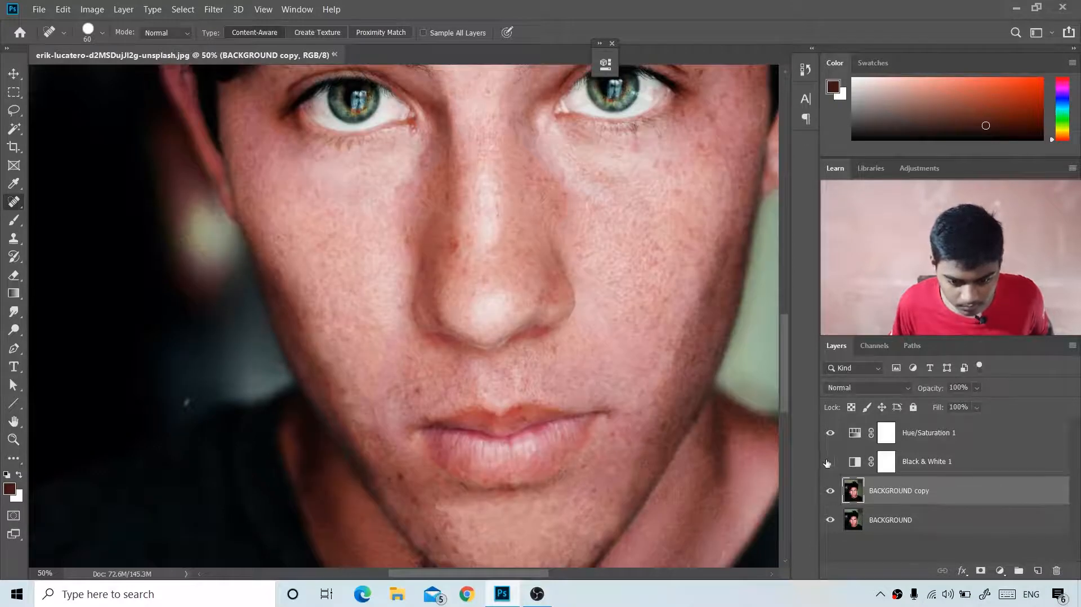
click(830, 462)
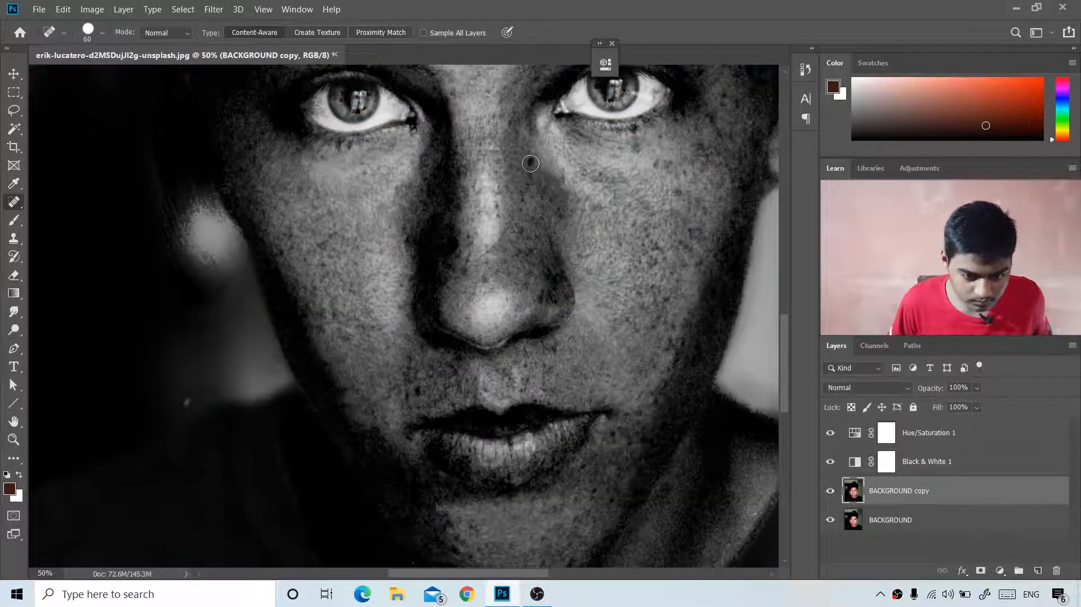
- Heal the dark spots above the upper lip, on the chin and beside the right-hand mouth corner
click(540, 386)
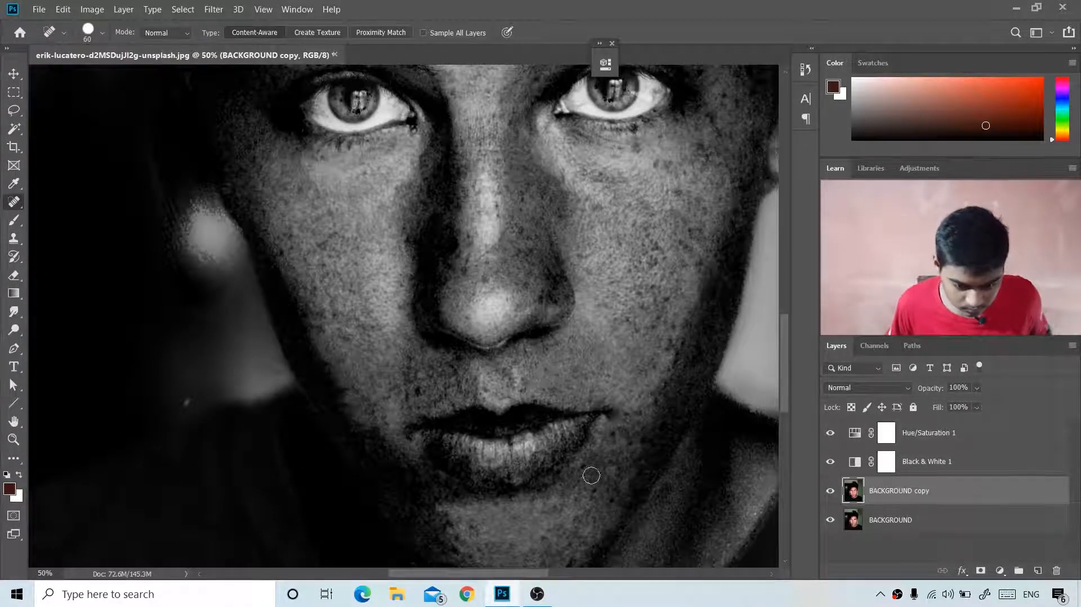
scroll(558, 389, down, 5)
click(567, 387)
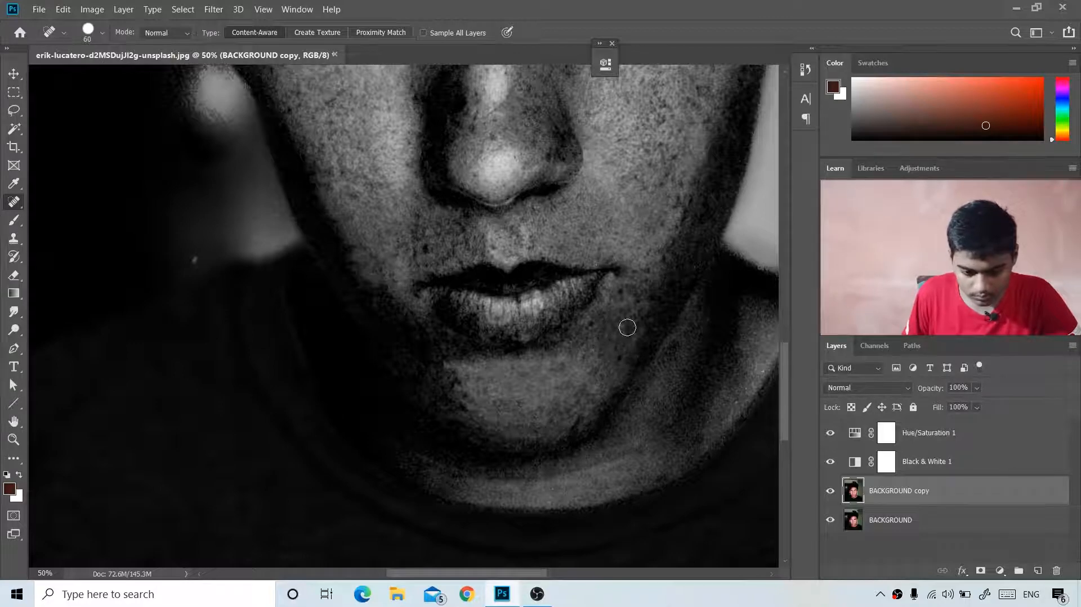
click(647, 254)
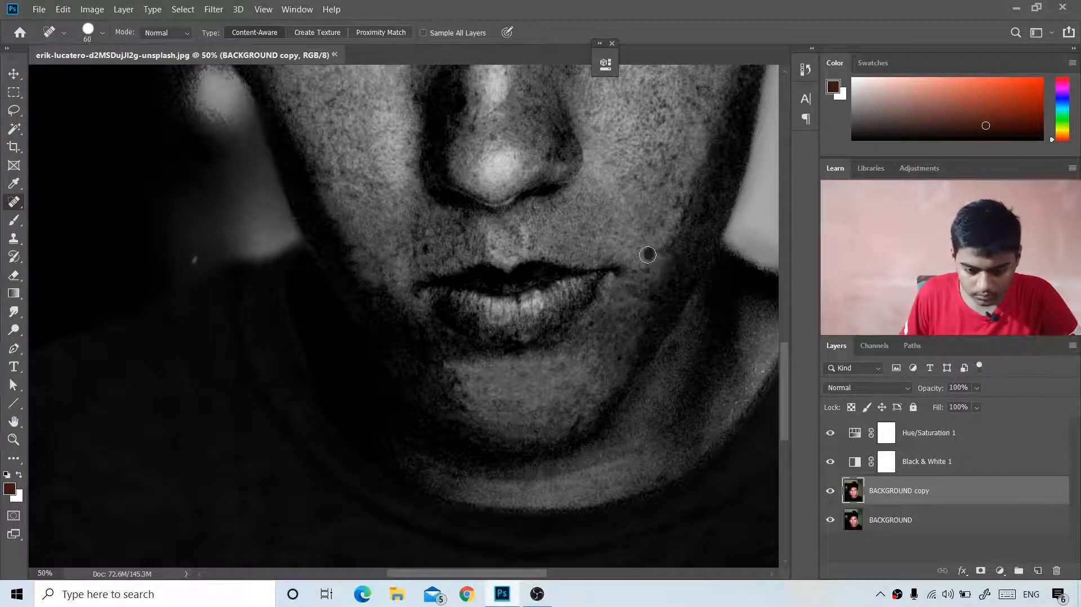
- Heal the dark spots up the lower, outer part of the right-hand cheek
click(679, 201)
click(675, 156)
click(666, 177)
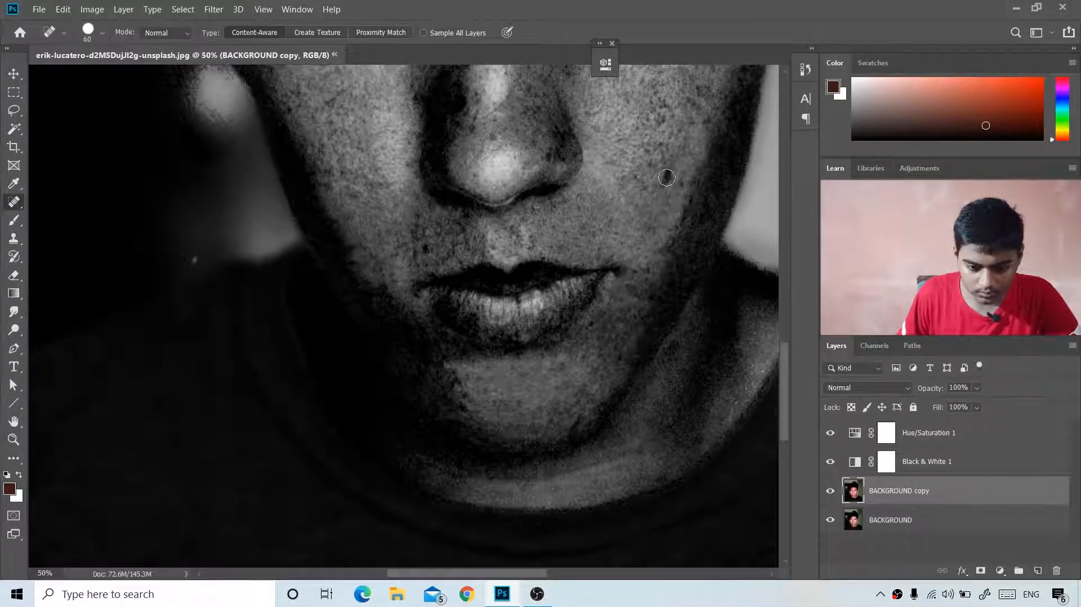
click(697, 122)
click(694, 104)
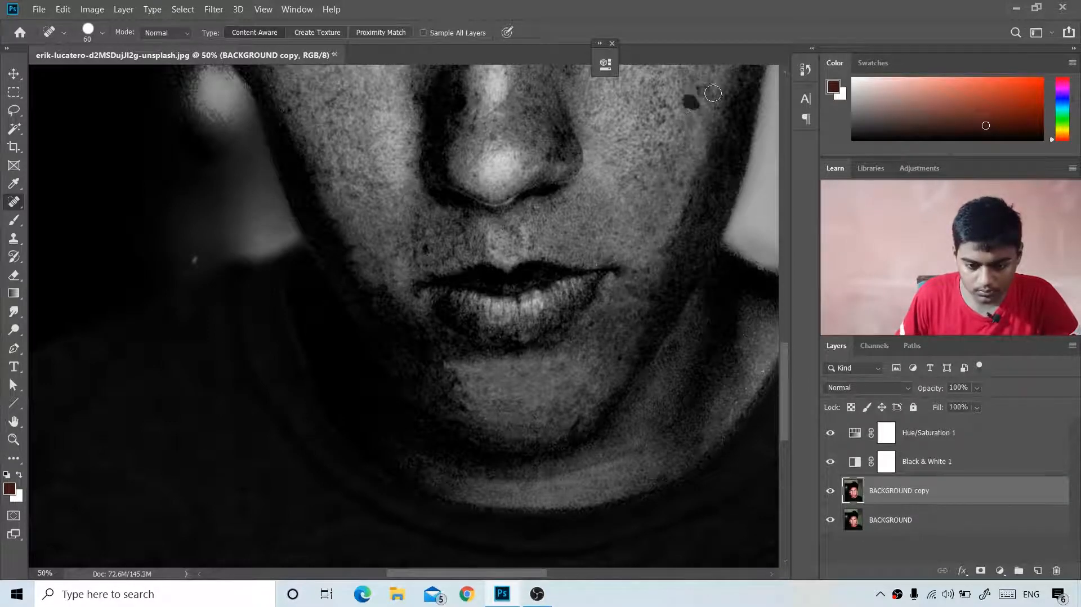
click(708, 93)
- Heal the dark spots on the middle and upper part of the right-hand cheek, beneath the eye
scroll(668, 189, up, 3)
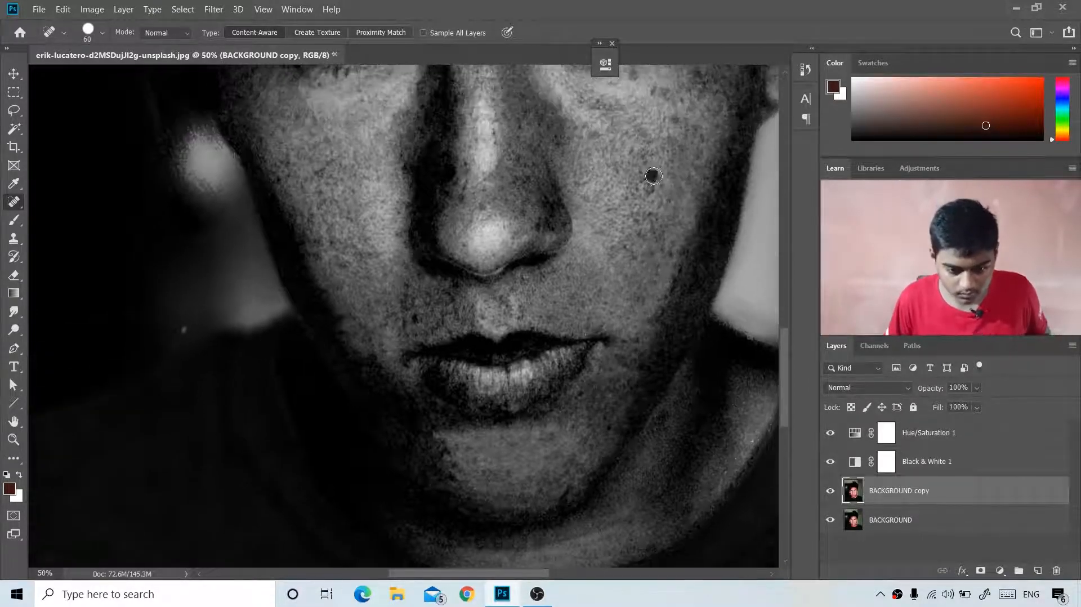
click(646, 161)
click(642, 182)
click(674, 119)
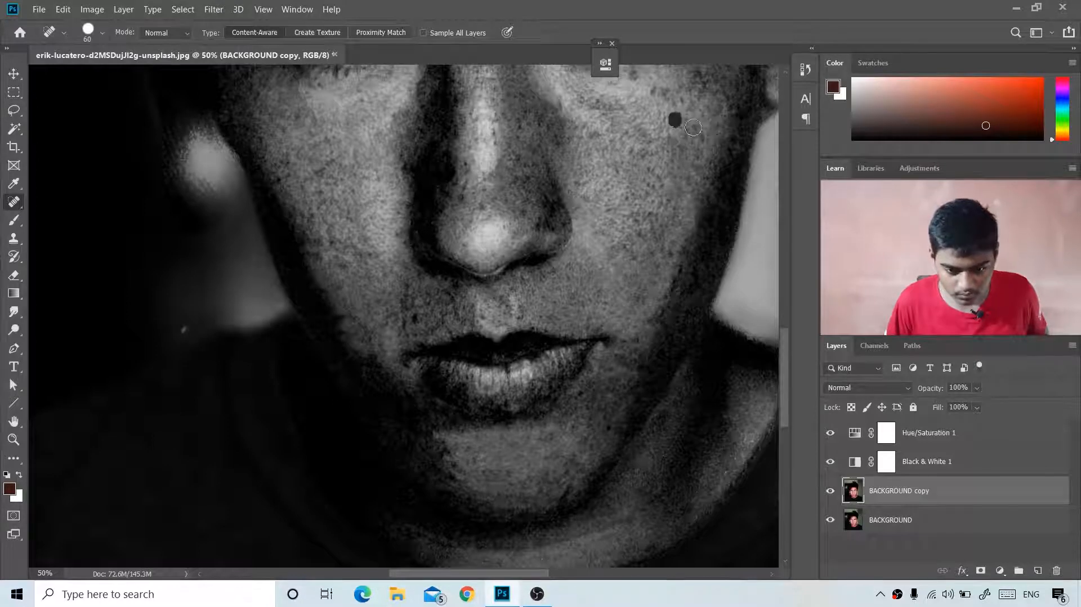
click(696, 138)
drag(684, 100, 654, 95)
- Heal the dark spots on the middle of the forehead and down between the eyebrows
scroll(640, 131, up, 5)
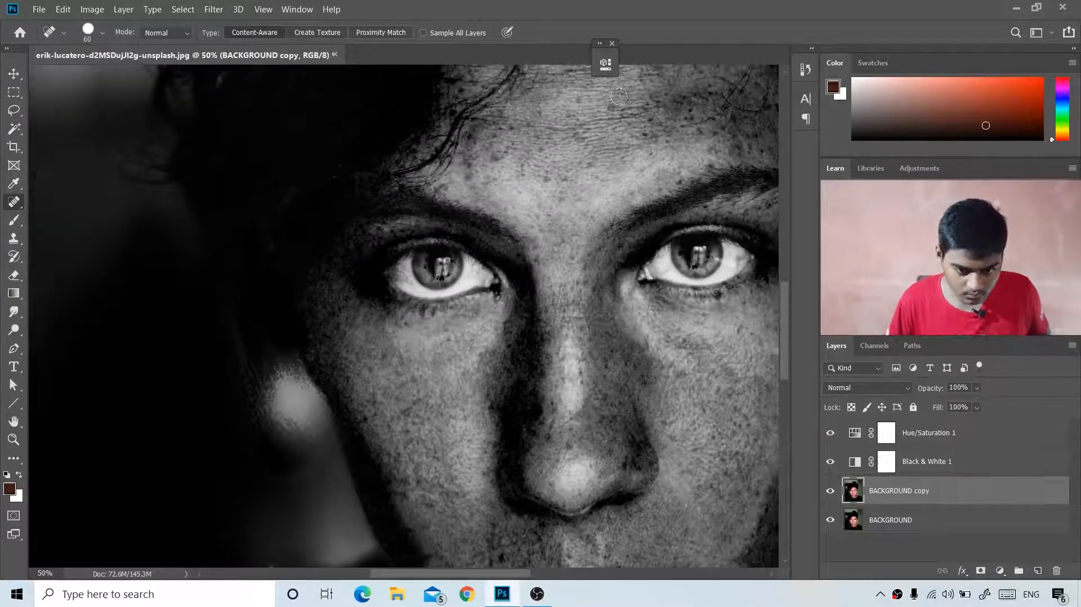
click(610, 109)
click(577, 100)
click(575, 138)
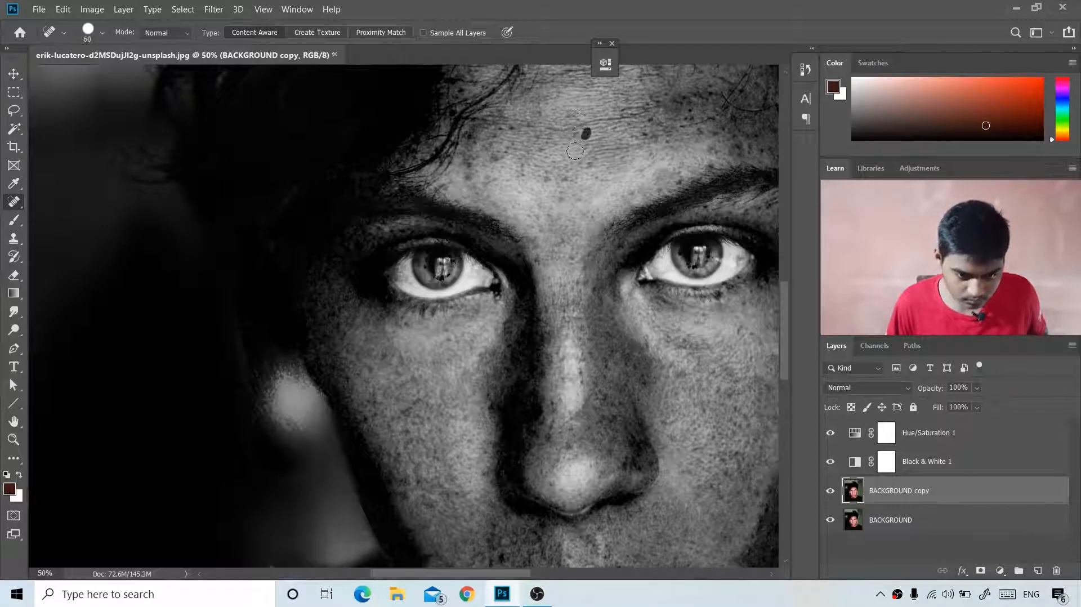
click(558, 184)
click(560, 196)
- Heal the dark spots on the left-hand side of the forehead beside the hair strands
click(510, 149)
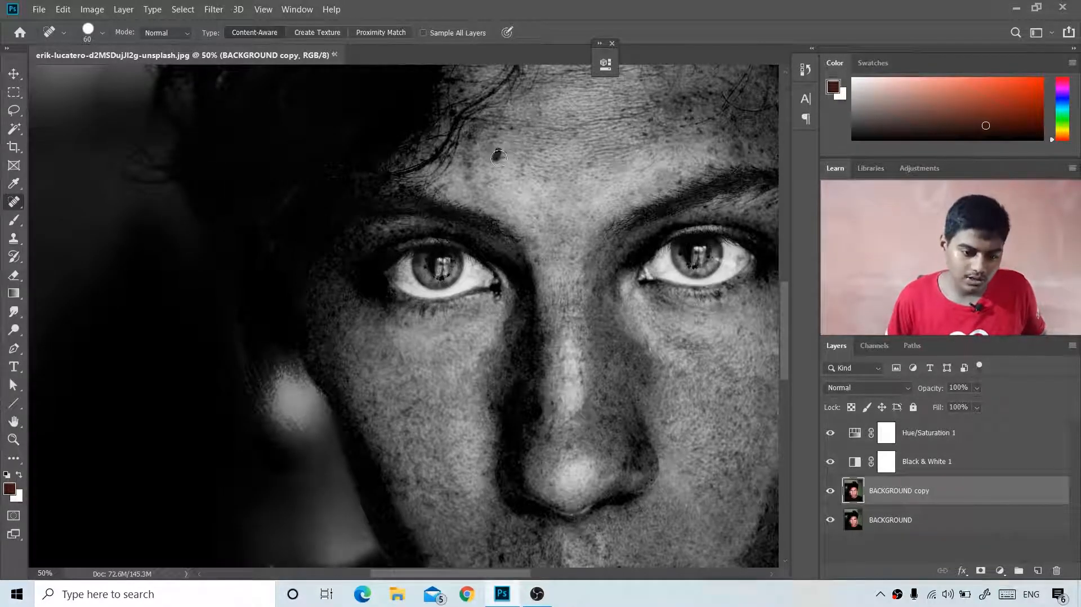
click(495, 158)
click(473, 138)
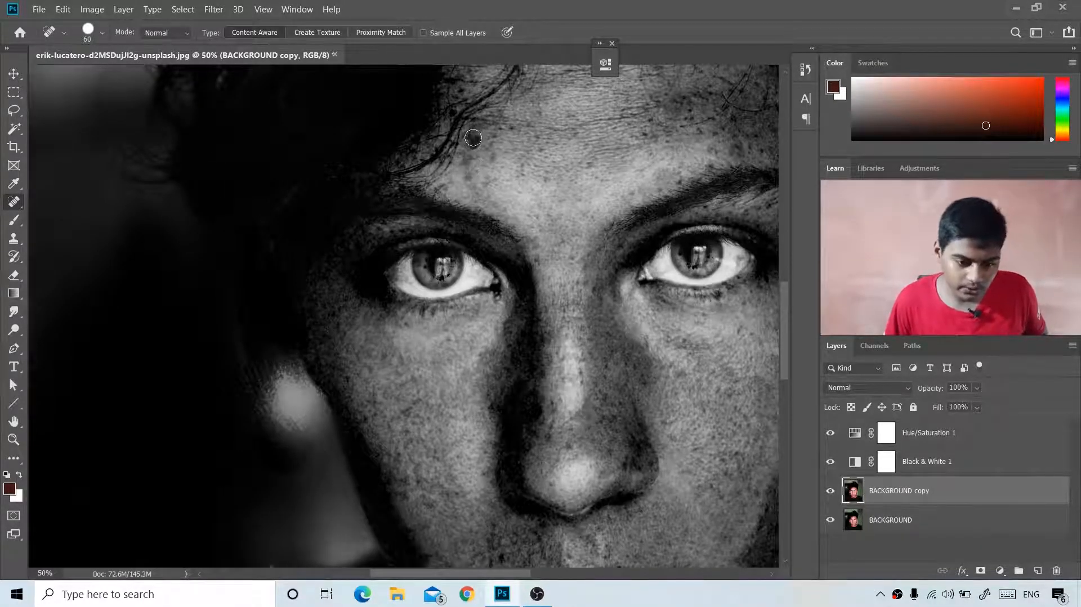
click(475, 129)
mouse_move(501, 116)
mouse_down()
mouse_move(557, 147)
mouse_move(539, 185)
mouse_up()
click(451, 112)
- Heal the dark spots along the top of the forehead, just below the hairline
mouse_move(627, 175)
mouse_down()
mouse_move(631, 159)
mouse_move(617, 169)
mouse_up()
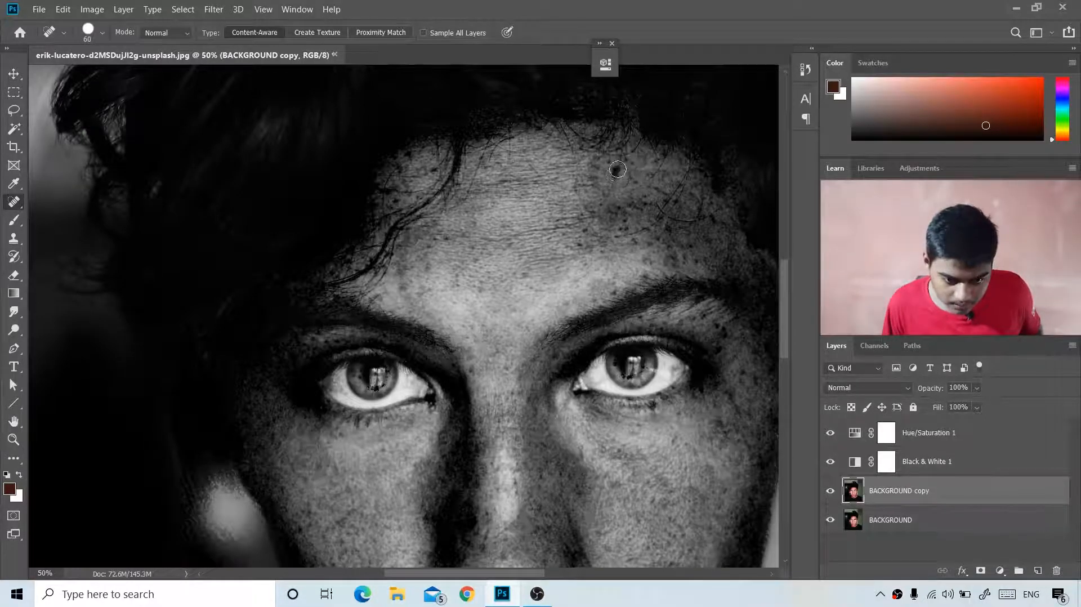
click(580, 150)
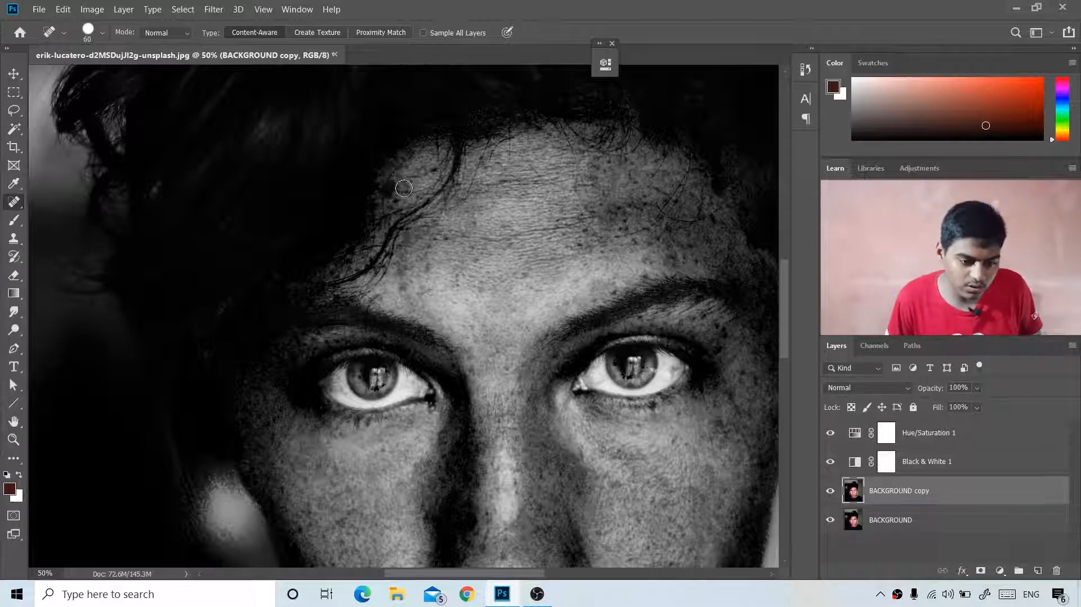
click(433, 173)
- Heal the dark spots above the right-hand eyebrow and out towards the temple and stray hair
drag(613, 224, 574, 159)
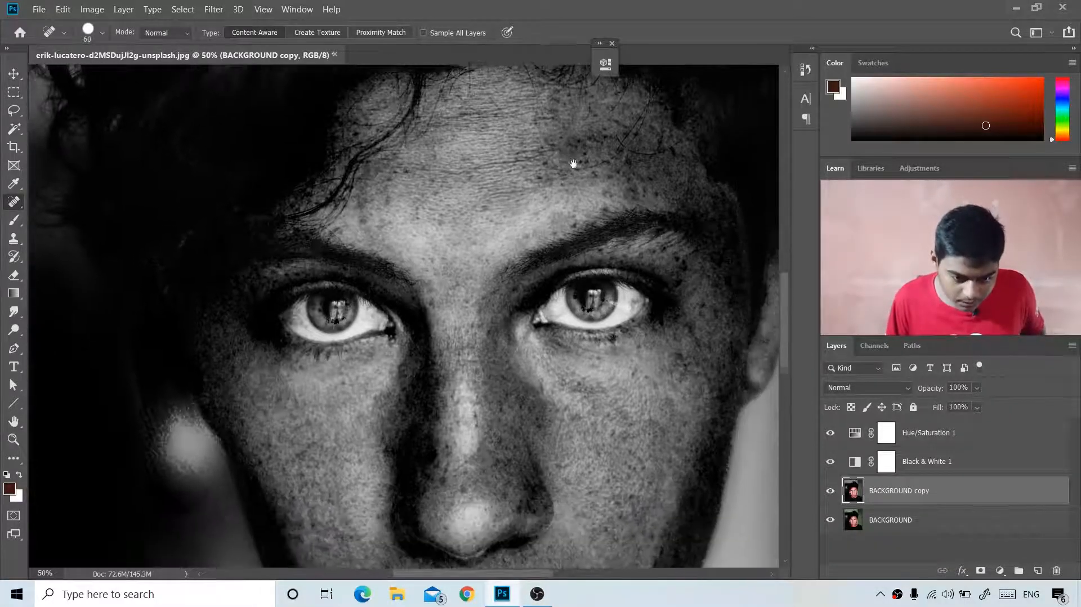
click(604, 213)
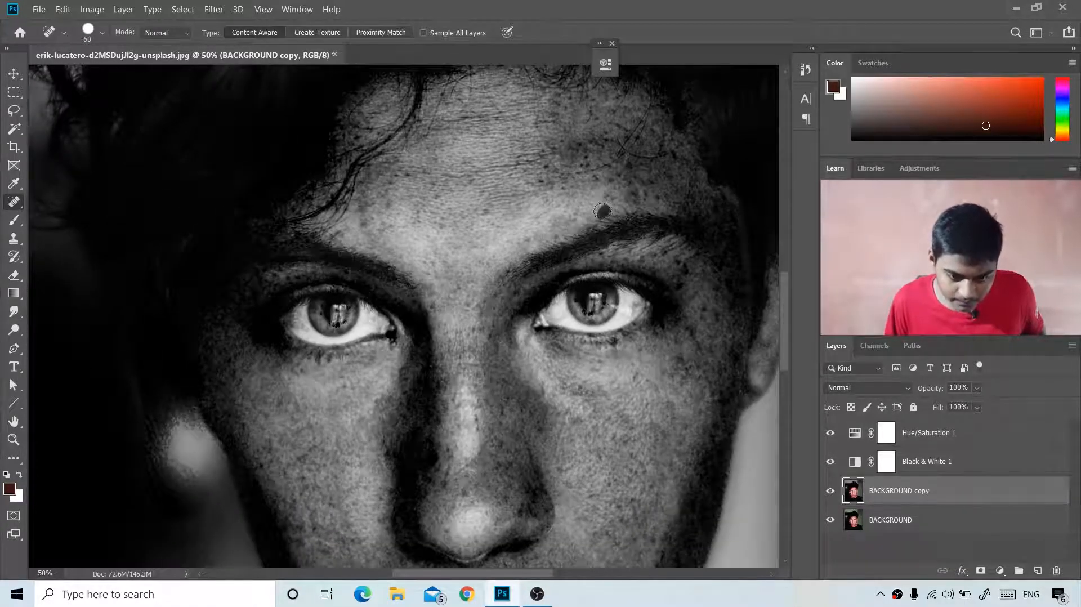
click(654, 203)
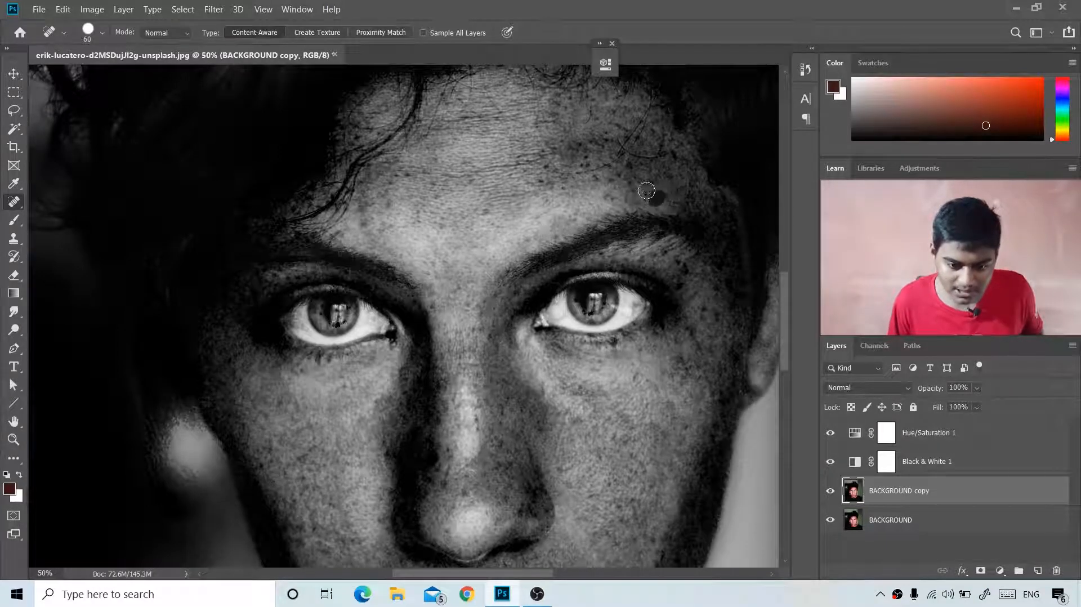
click(650, 186)
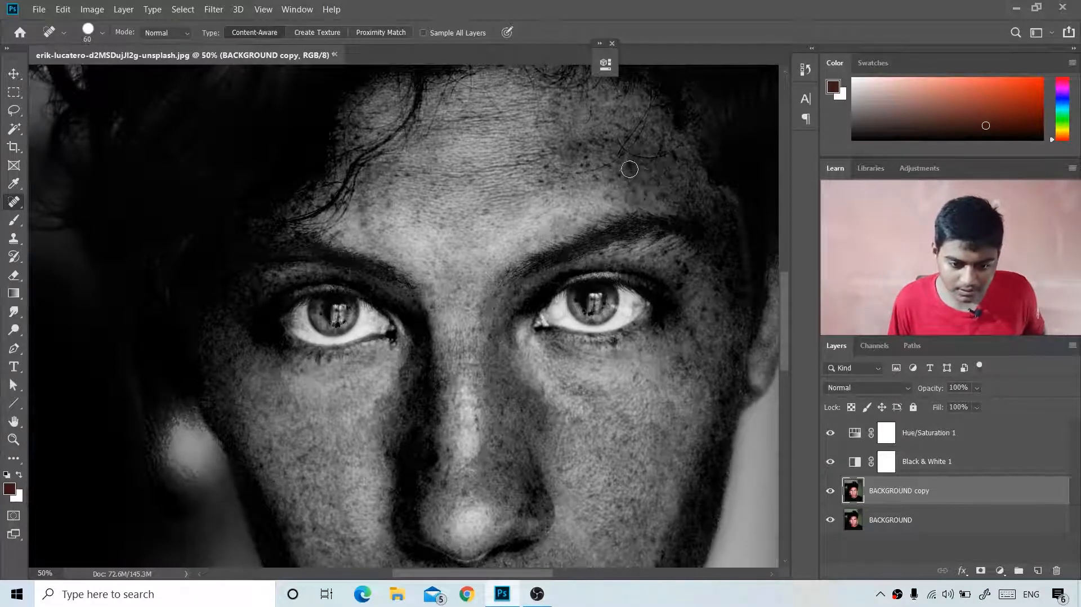
click(627, 162)
click(675, 155)
click(659, 152)
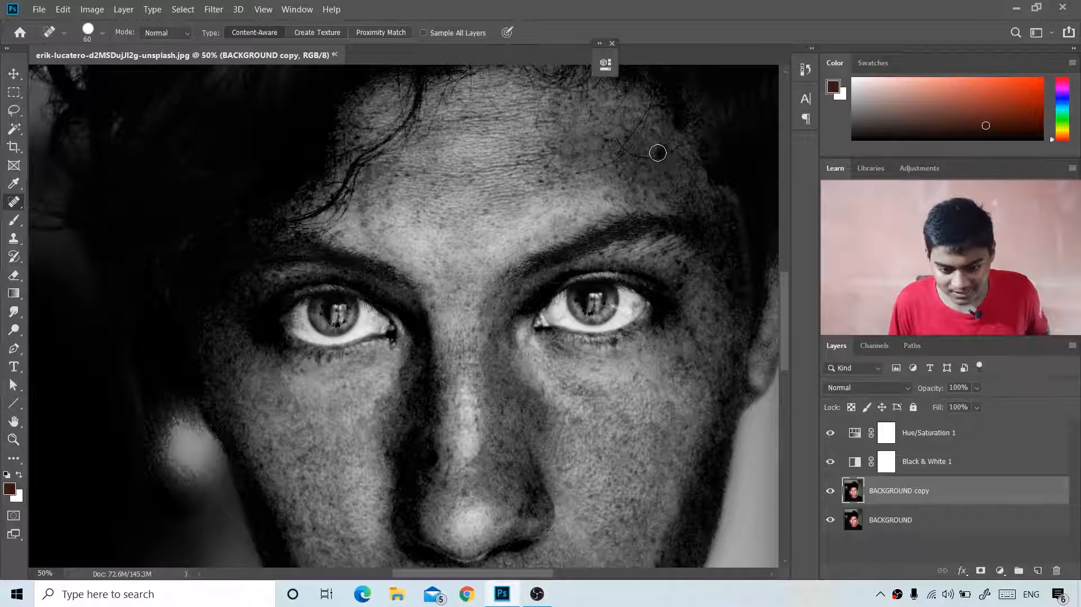
click(678, 166)
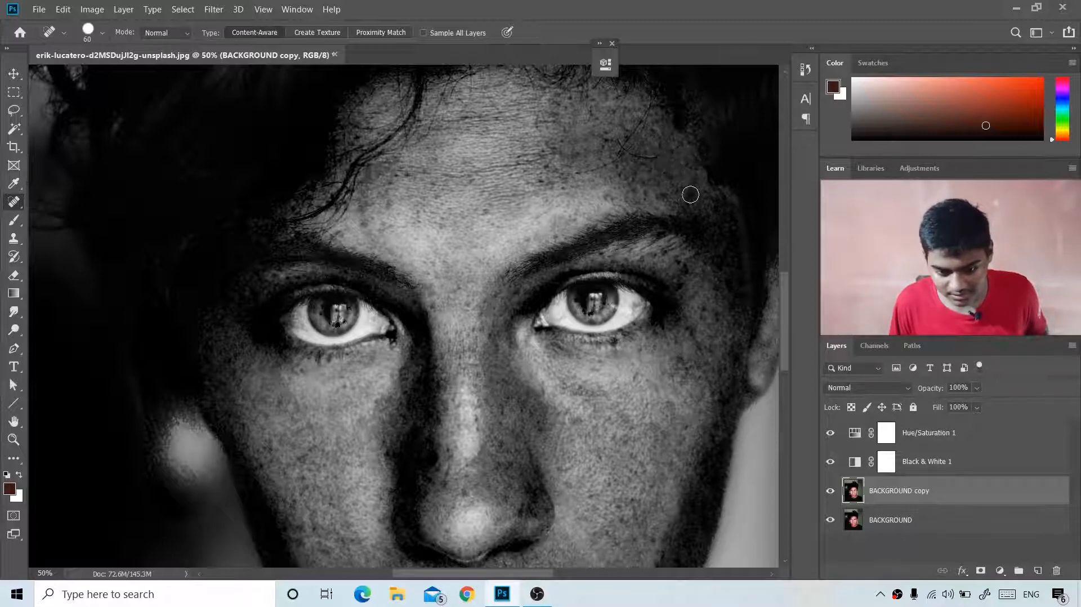
- Heal the remaining spots from the outer end of the right-hand eyebrow inwards across the forehead
click(659, 197)
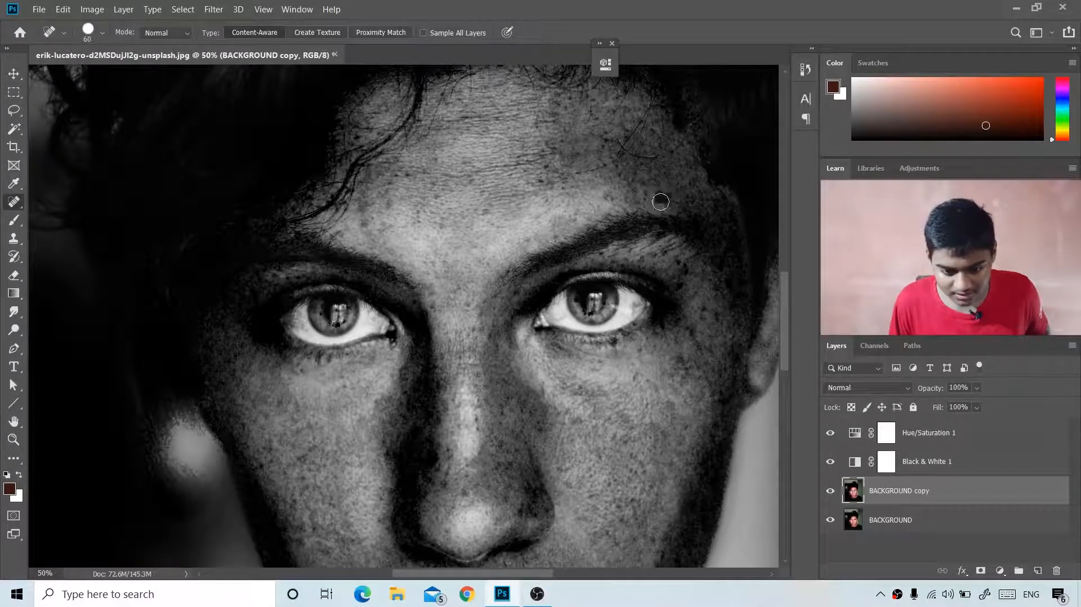
click(646, 190)
click(632, 187)
click(614, 169)
drag(615, 169, 614, 183)
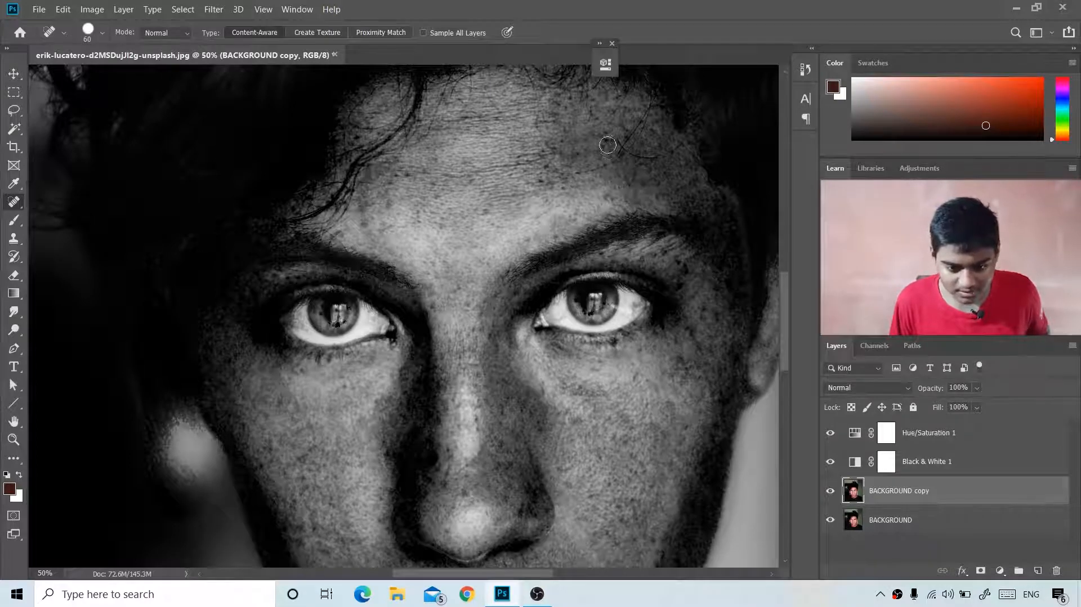
- Heal the dark spots on the upper right-hand side of the forehead and down to just above the eyebrow
click(605, 138)
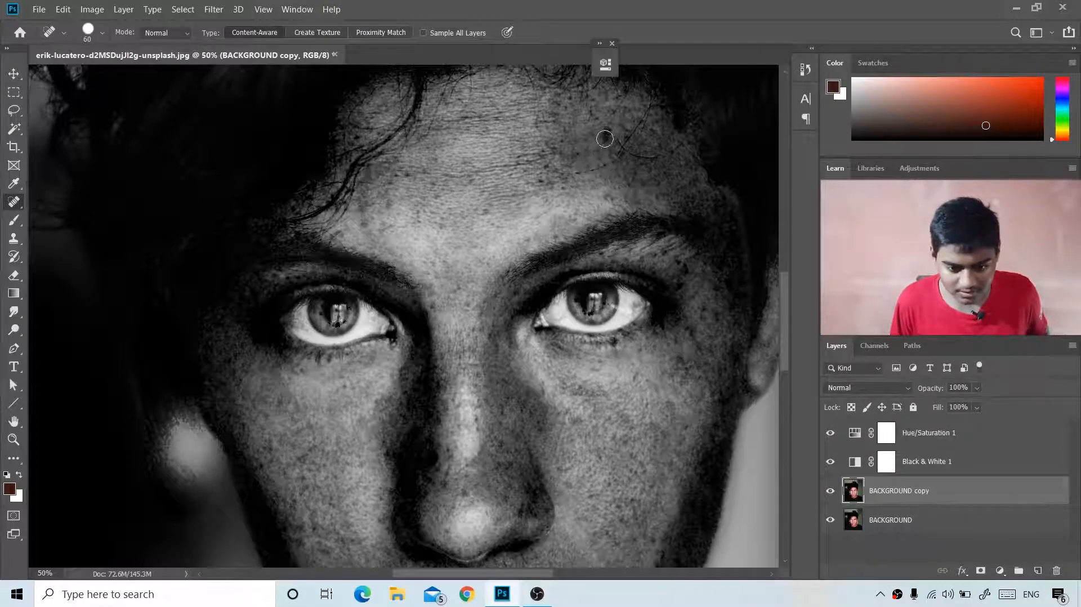
click(567, 100)
drag(555, 110, 550, 172)
click(541, 179)
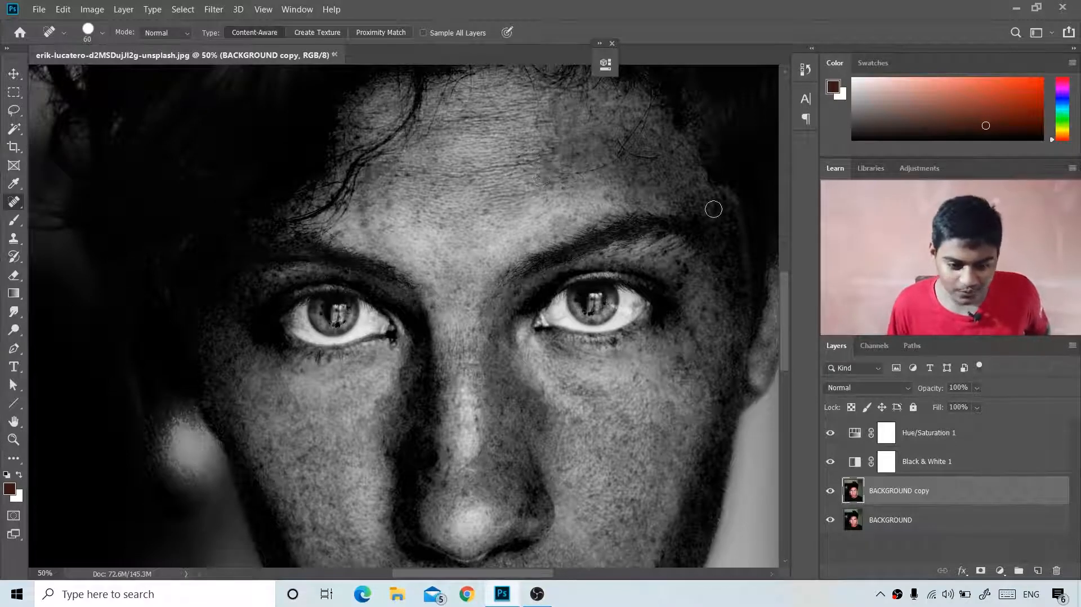
click(660, 194)
drag(618, 199, 603, 198)
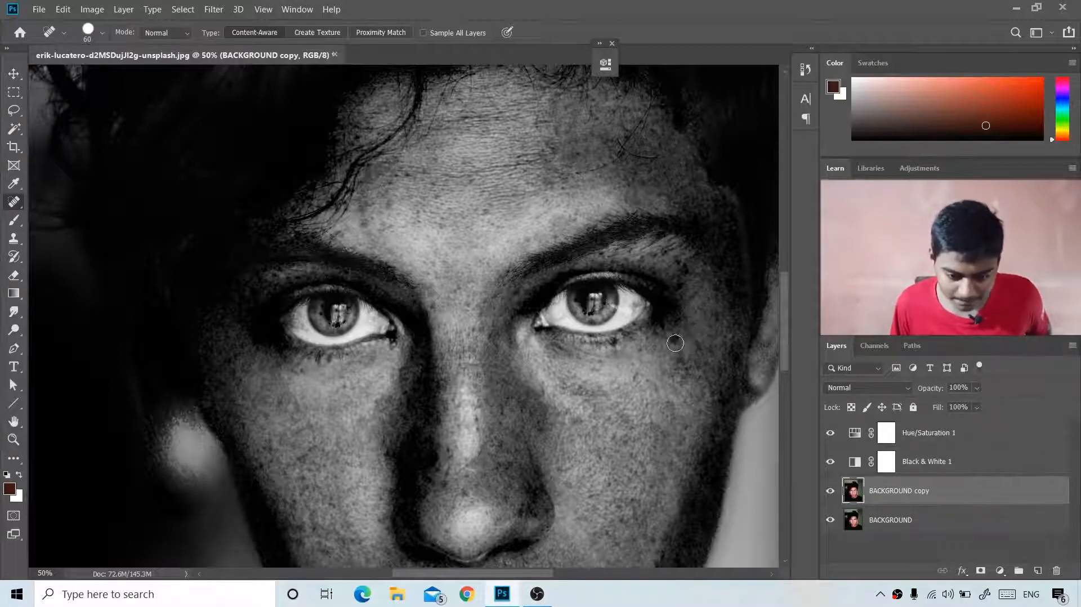
- Heal the leftover spots on the right-hand cheek, from below the eye down beside the nose
drag(683, 402, 682, 317)
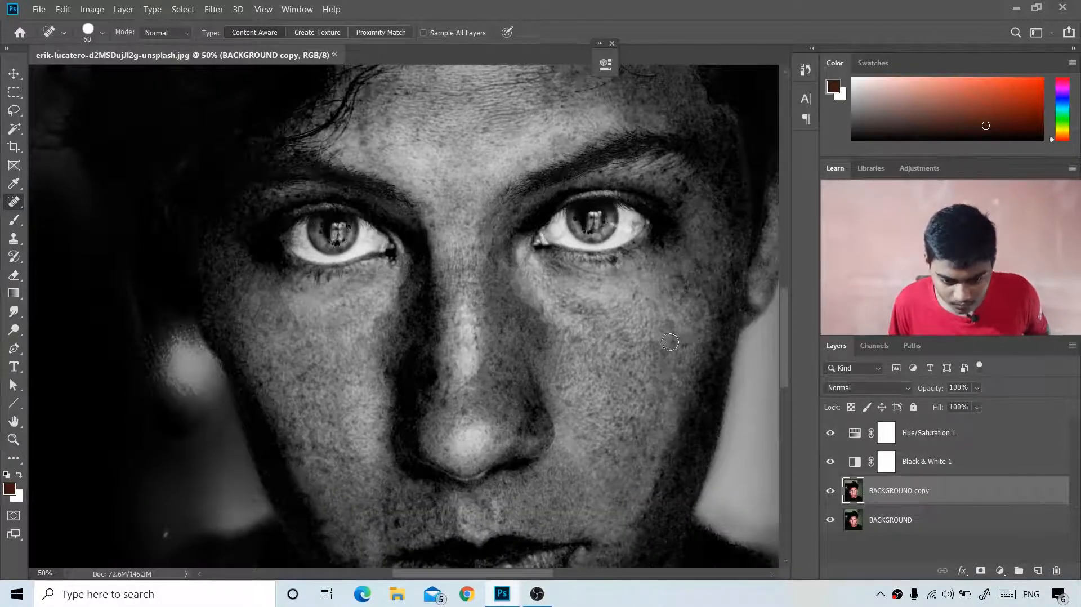
click(667, 330)
mouse_move(610, 378)
mouse_down()
mouse_move(617, 308)
mouse_move(642, 247)
mouse_up()
click(651, 264)
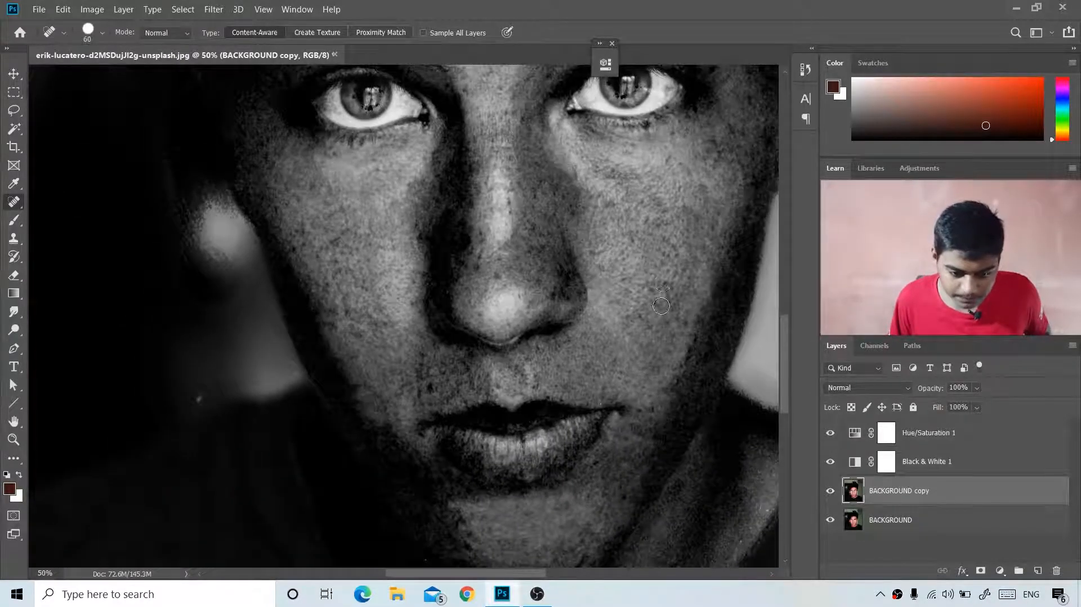
click(648, 289)
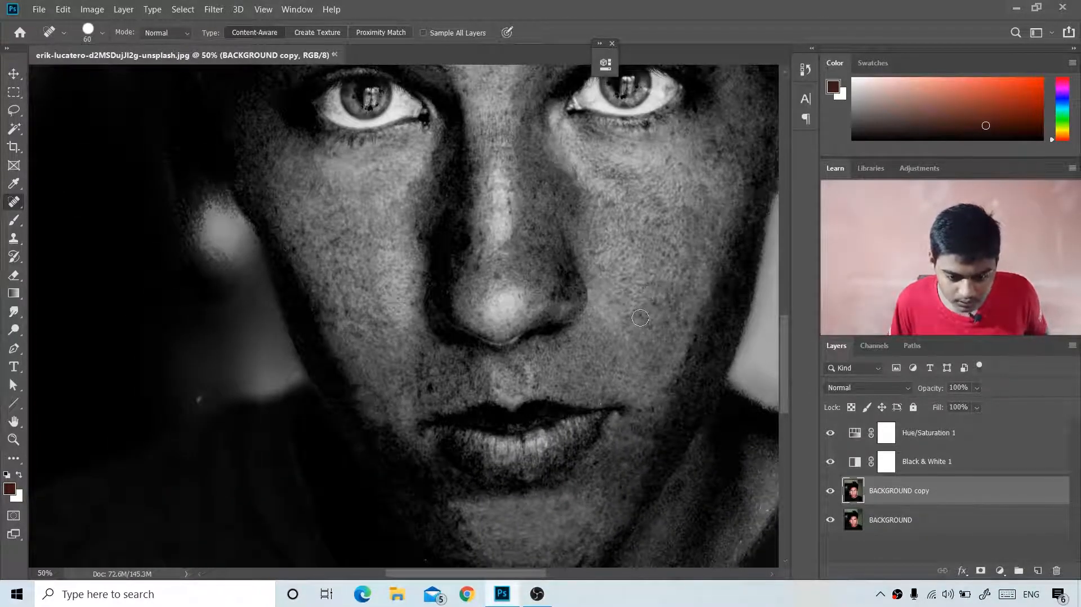
- Heal the dark spots above the left-hand corner of the mouth and across the left-hand cheek
click(428, 389)
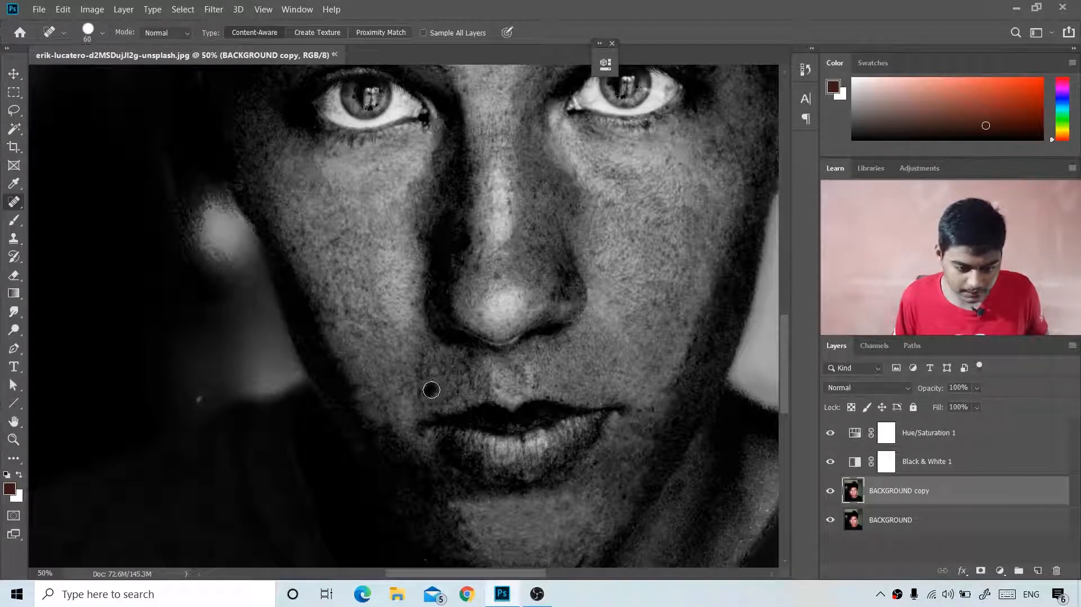
click(333, 240)
click(348, 230)
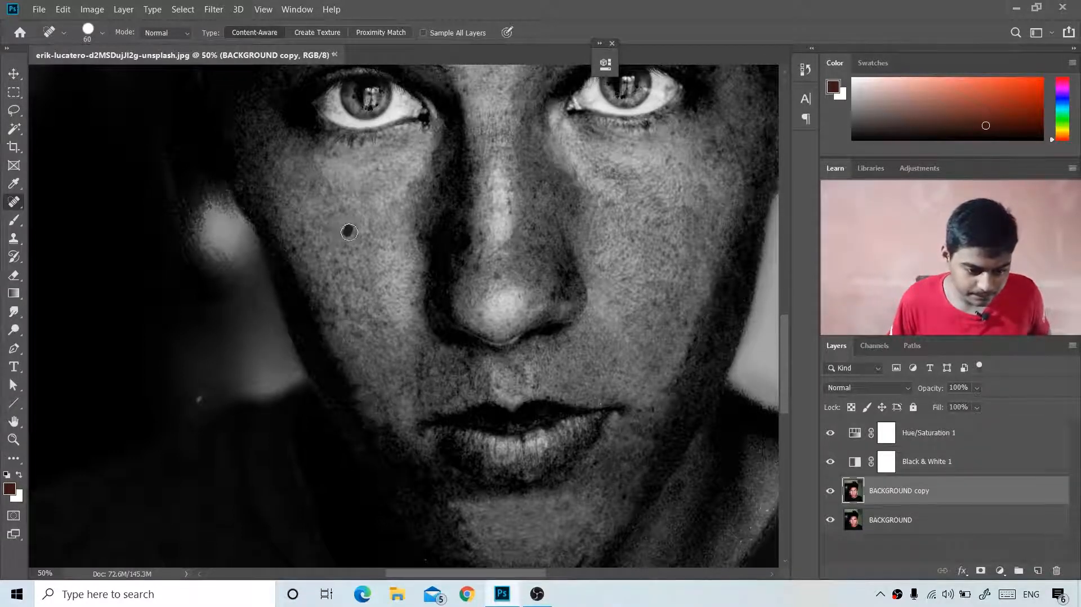
click(286, 205)
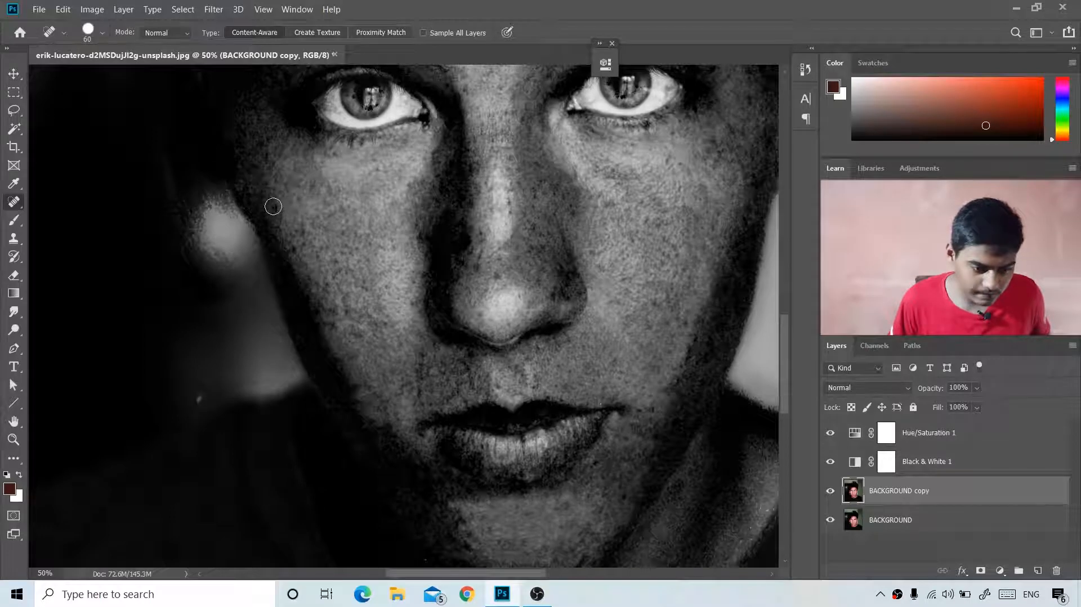
click(273, 207)
click(332, 326)
click(352, 312)
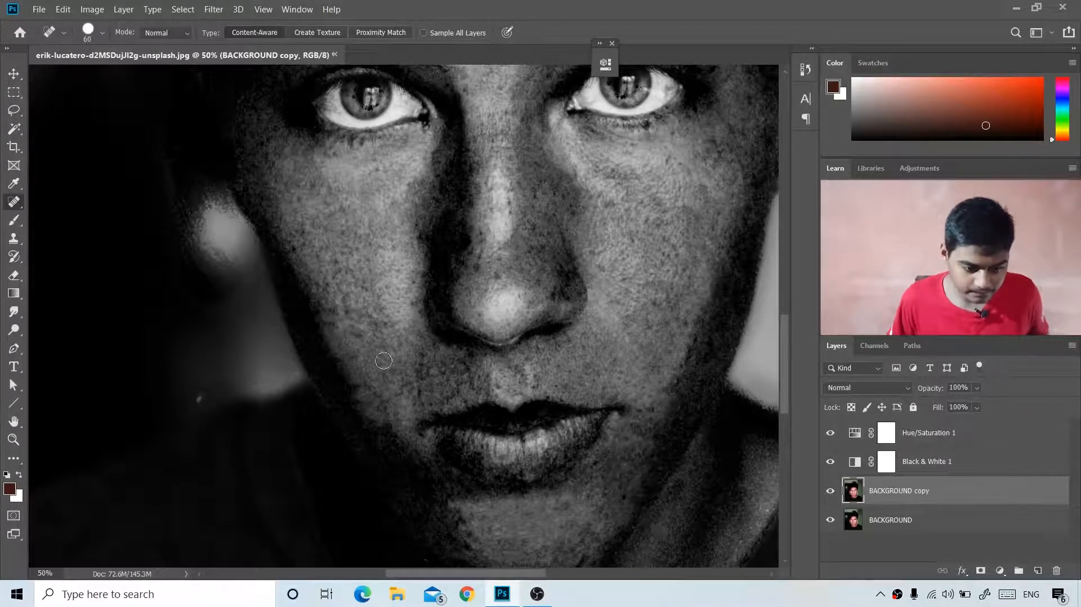
- Heal the dark spots on the lower left-hand cheek, beside the mouth corner and on the chin below the lip
scroll(388, 355, down, 2)
click(362, 289)
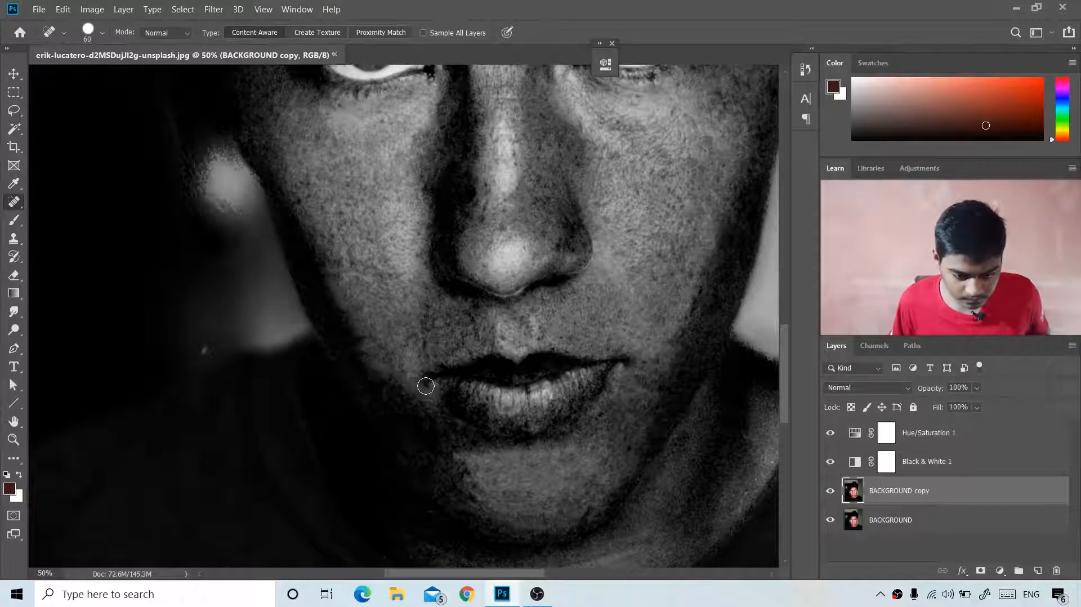
click(422, 388)
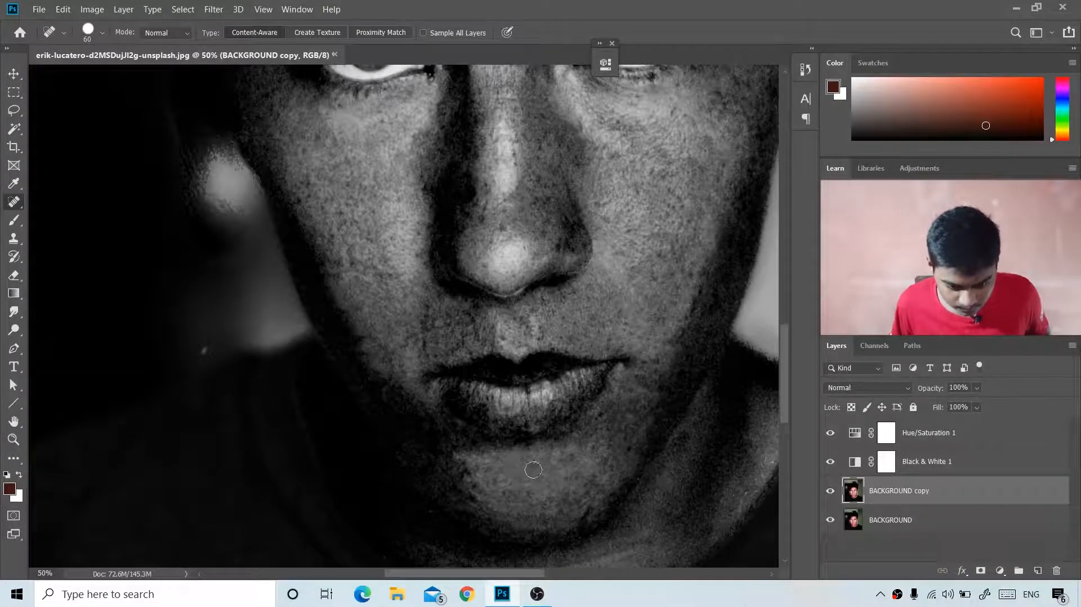
click(562, 461)
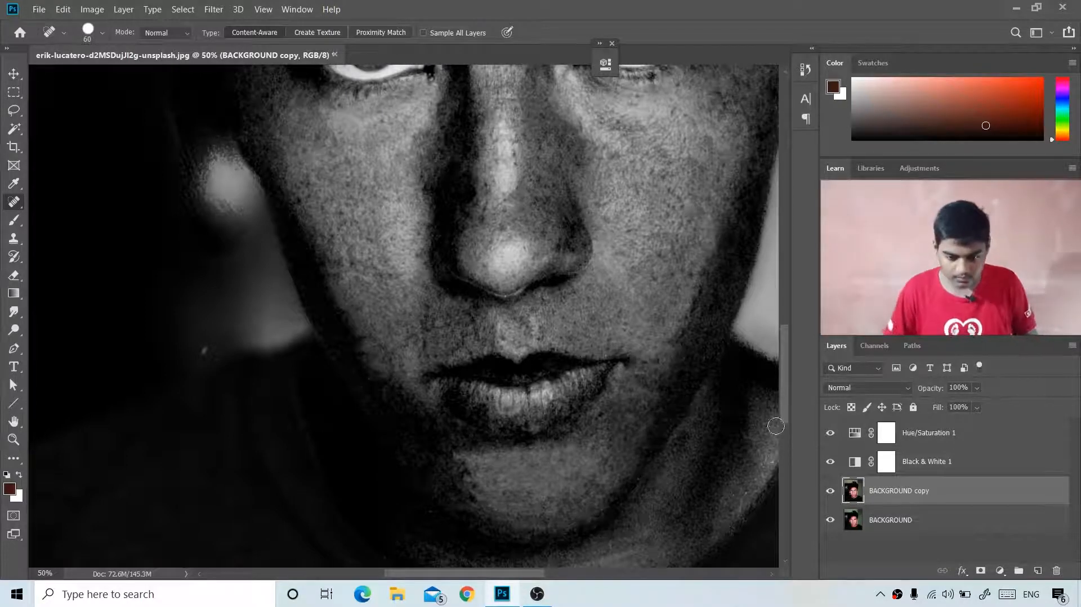
- Hide the Black & White 1 adjustment layer and heal the brown spots on the left-hand side of the nose
click(830, 462)
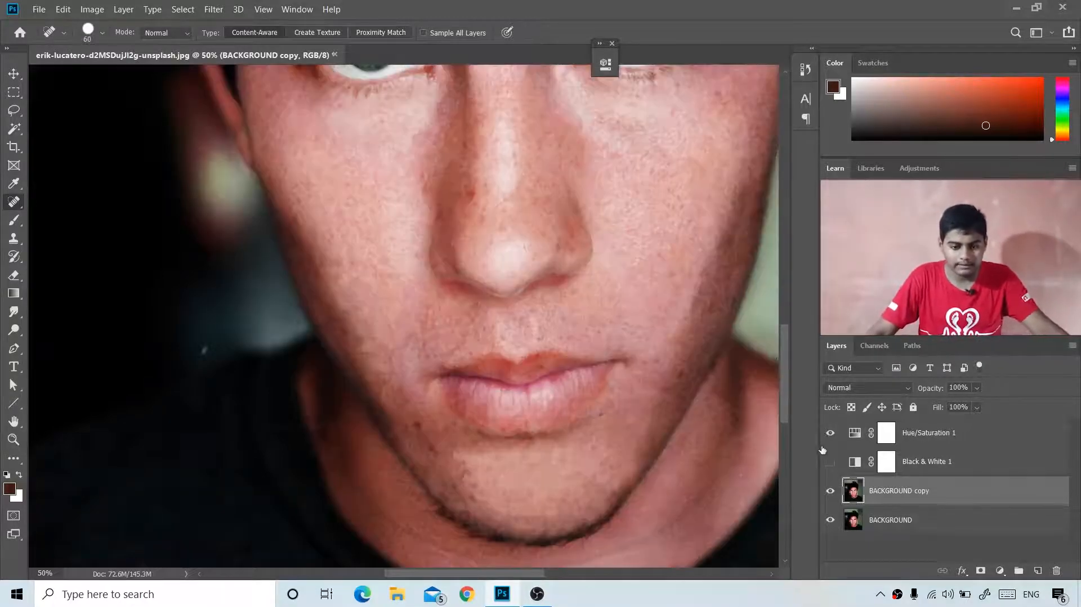
mouse_move(637, 378)
mouse_down()
mouse_move(490, 451)
mouse_move(609, 448)
mouse_up()
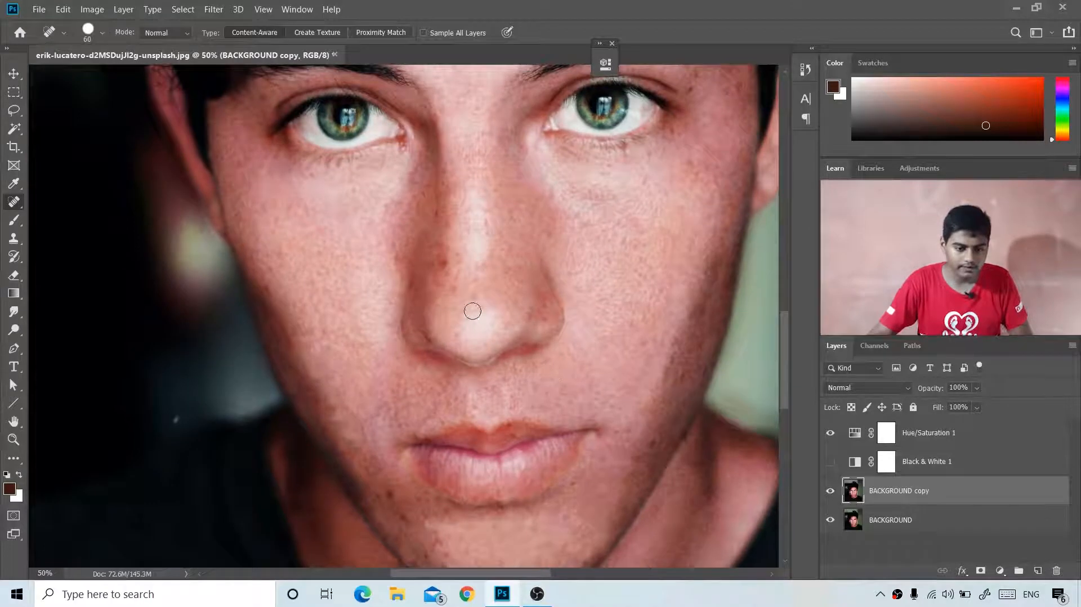
click(439, 264)
click(451, 289)
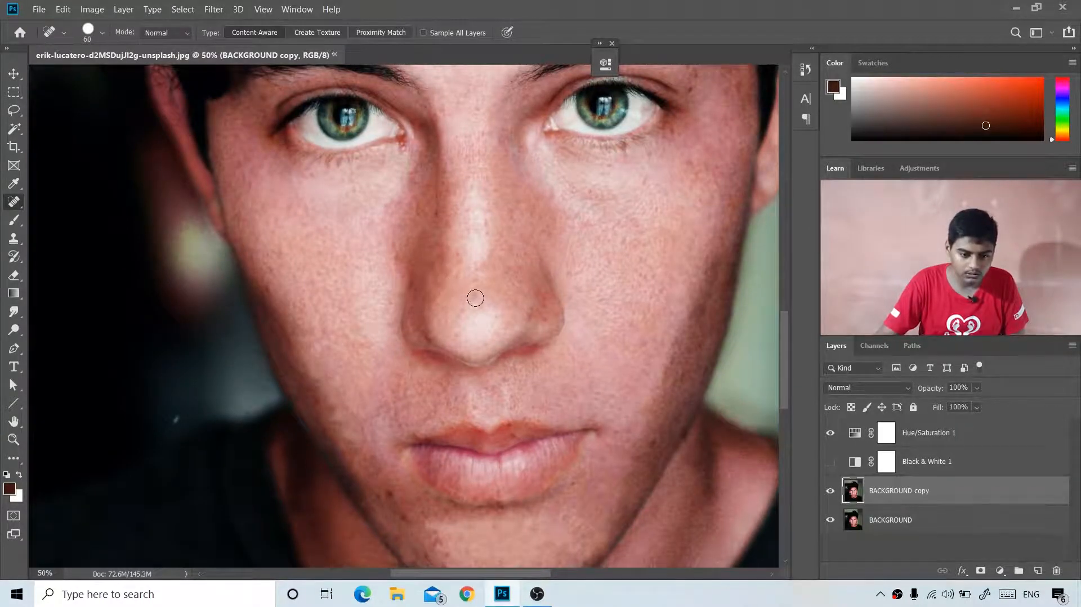
- Heal the dark spots on the left-hand side of the chin, from below the mouth corner down to the jawline
mouse_move(614, 394)
mouse_down()
mouse_move(627, 268)
mouse_move(647, 230)
mouse_up()
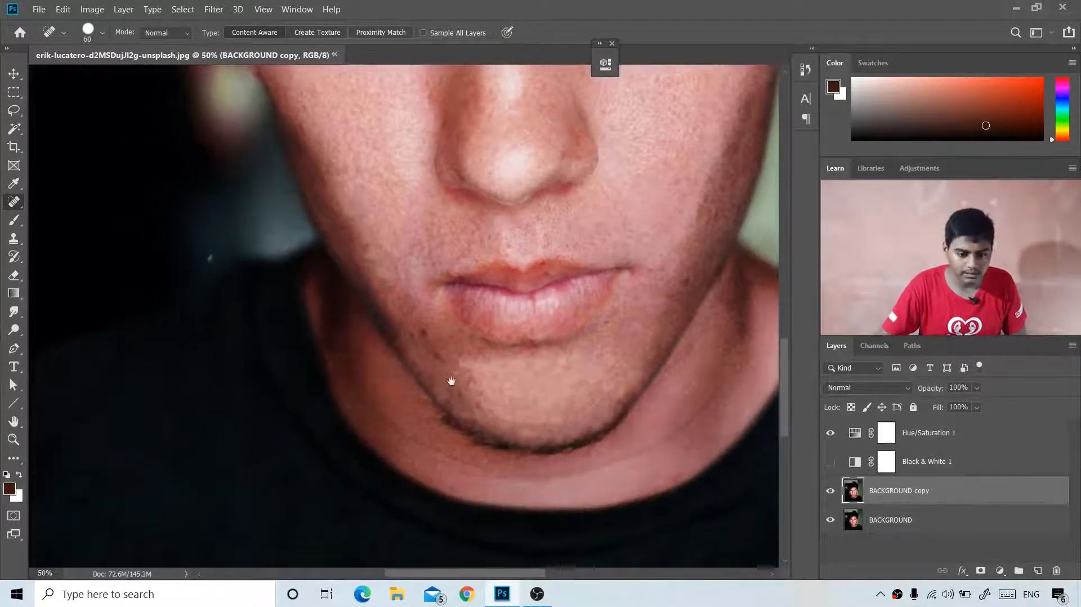
click(428, 327)
drag(439, 347, 446, 365)
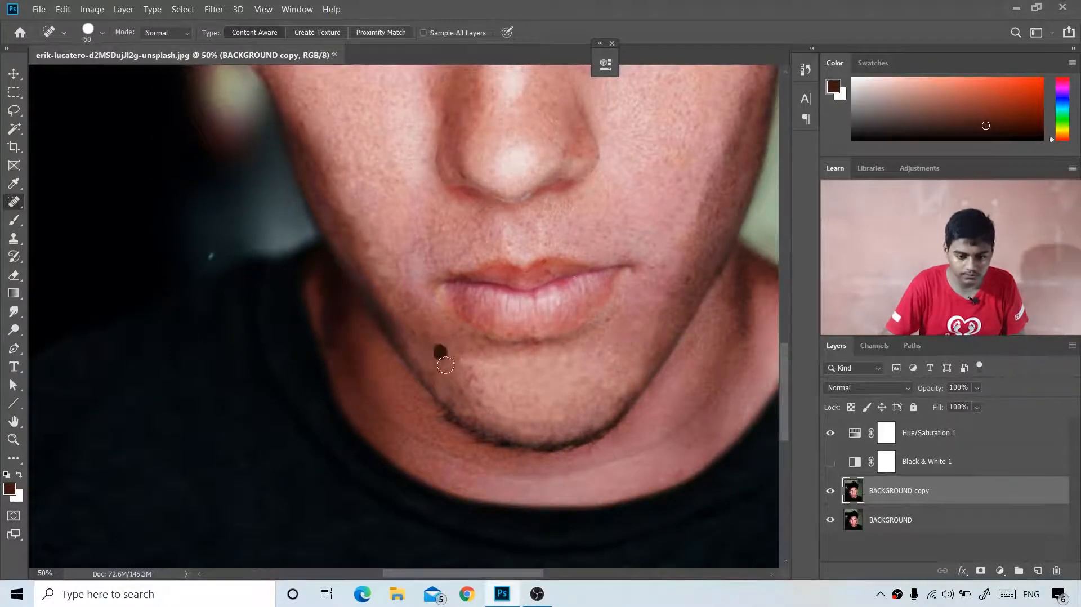
click(467, 380)
click(481, 394)
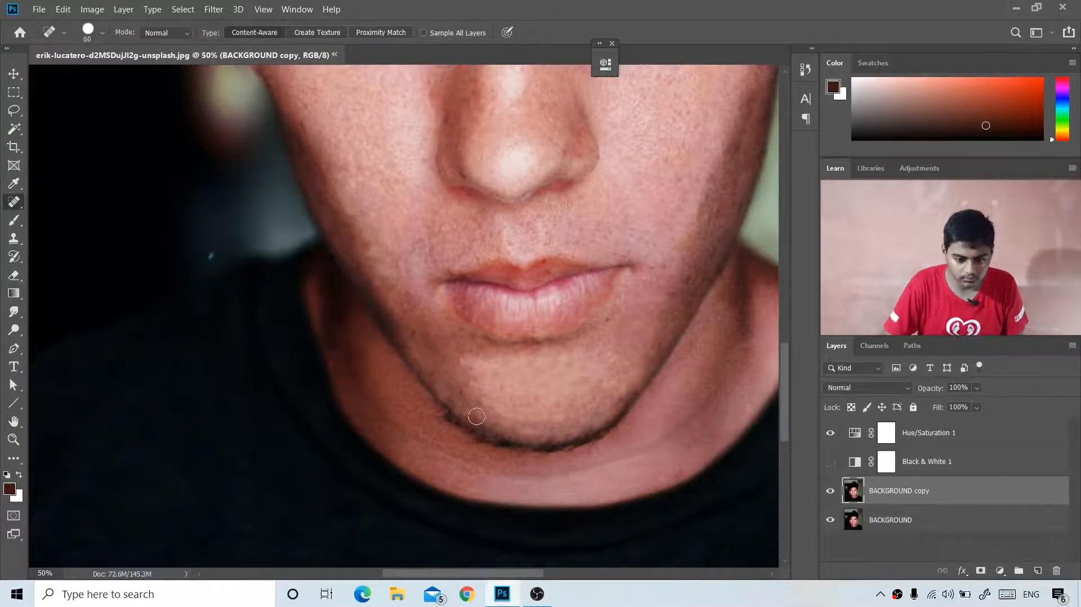
click(475, 409)
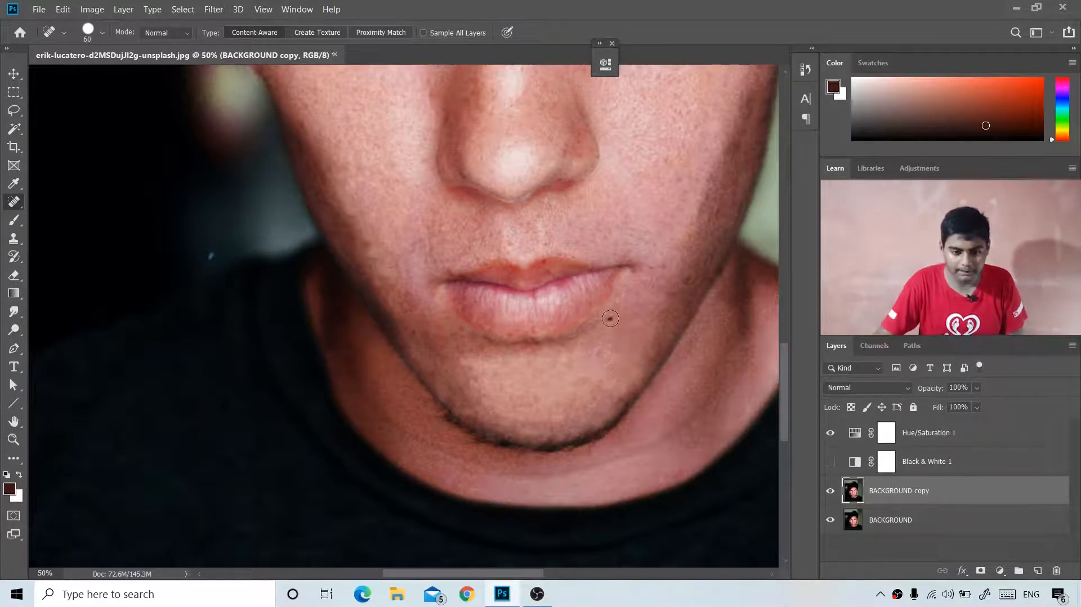
- Heal the small spots below and above the right-hand side of the lips and on the lower chin
click(610, 318)
click(548, 241)
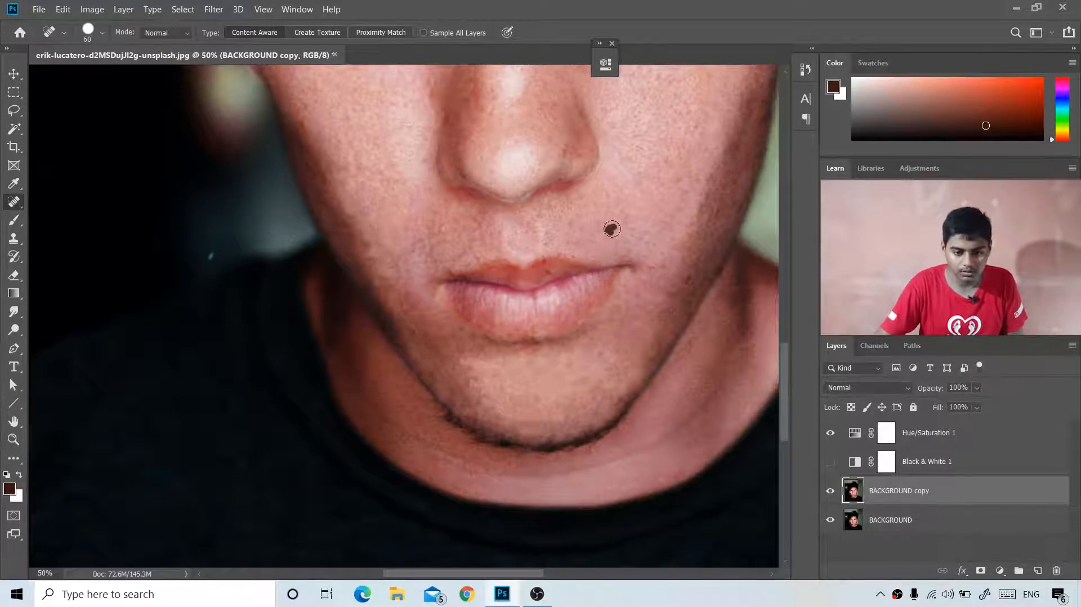
click(646, 232)
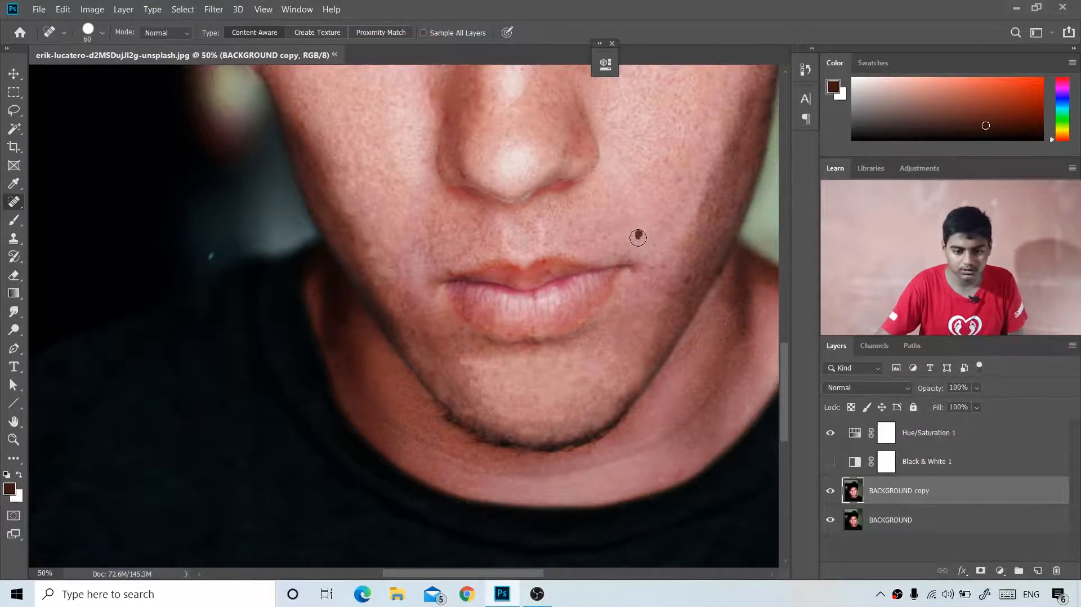
click(606, 236)
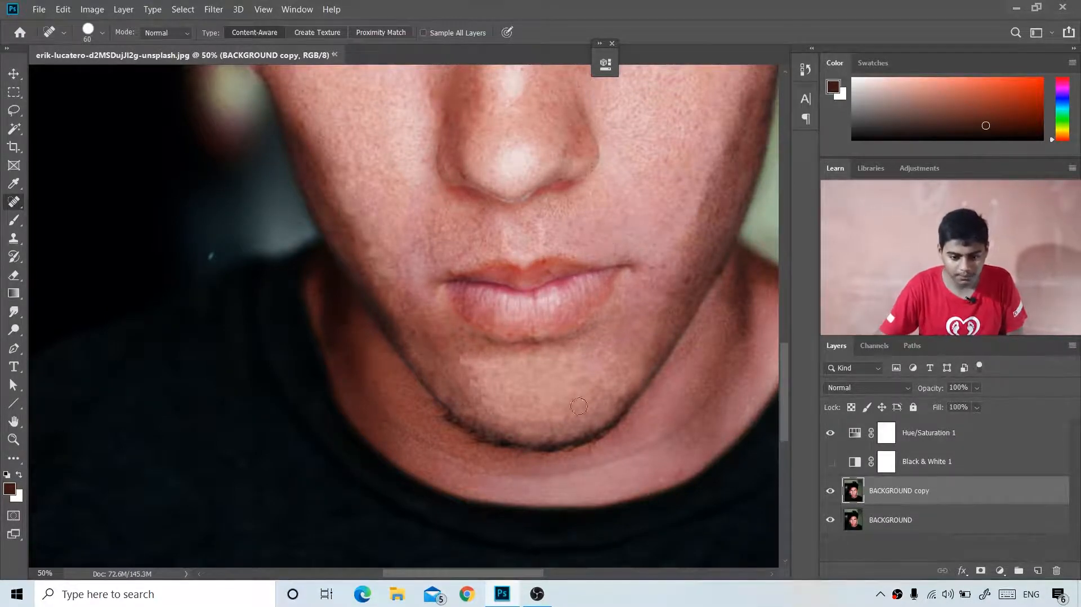
click(551, 427)
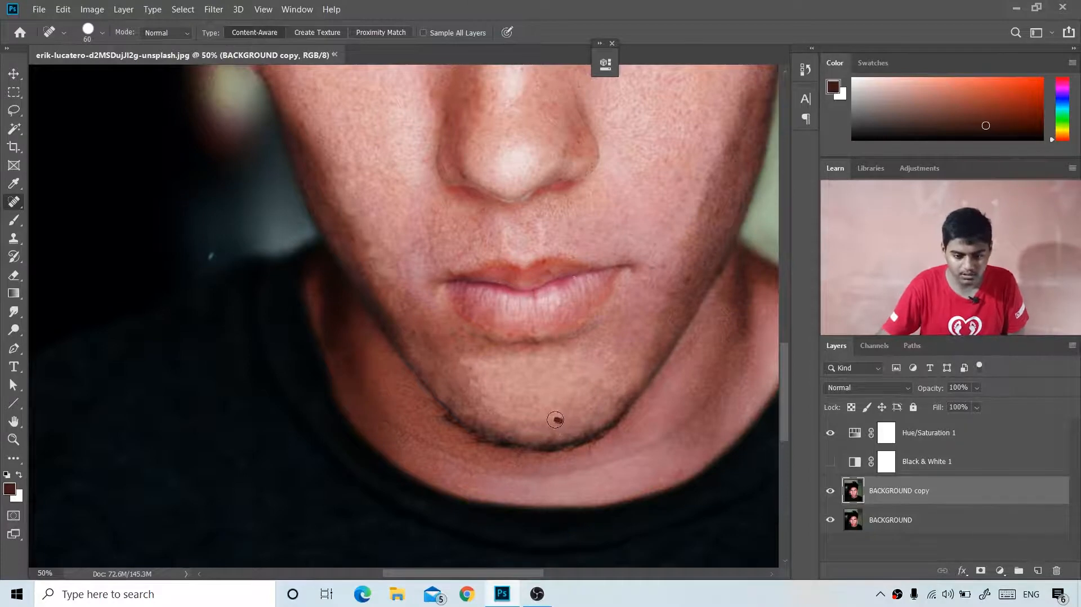
click(471, 382)
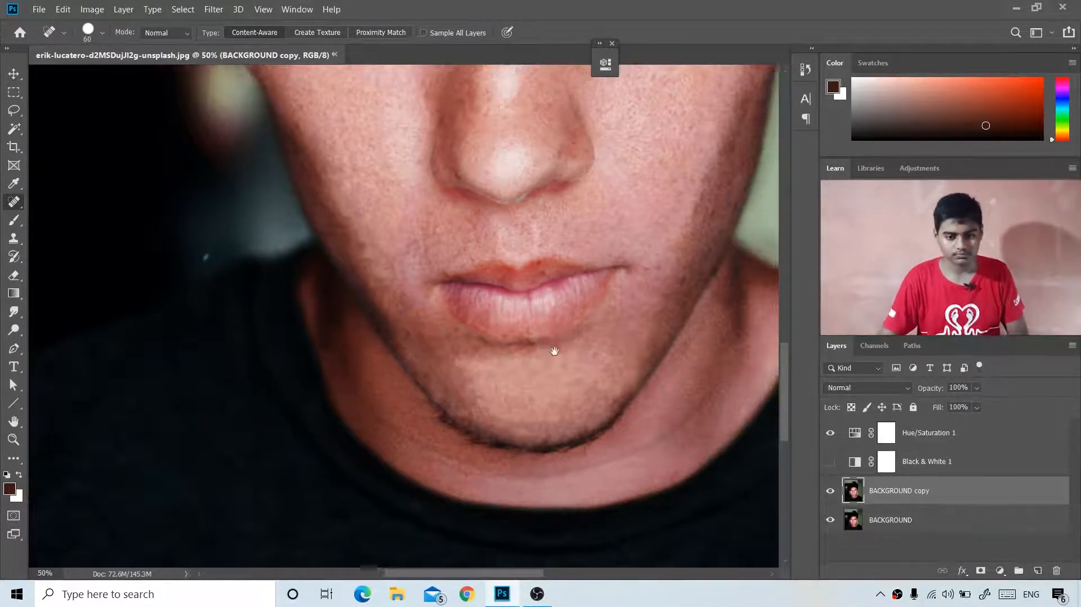
- Heal the small spots on the right-hand cheek, from below the eye's outer corner down to beside the nose
scroll(555, 354, up, 5)
click(668, 146)
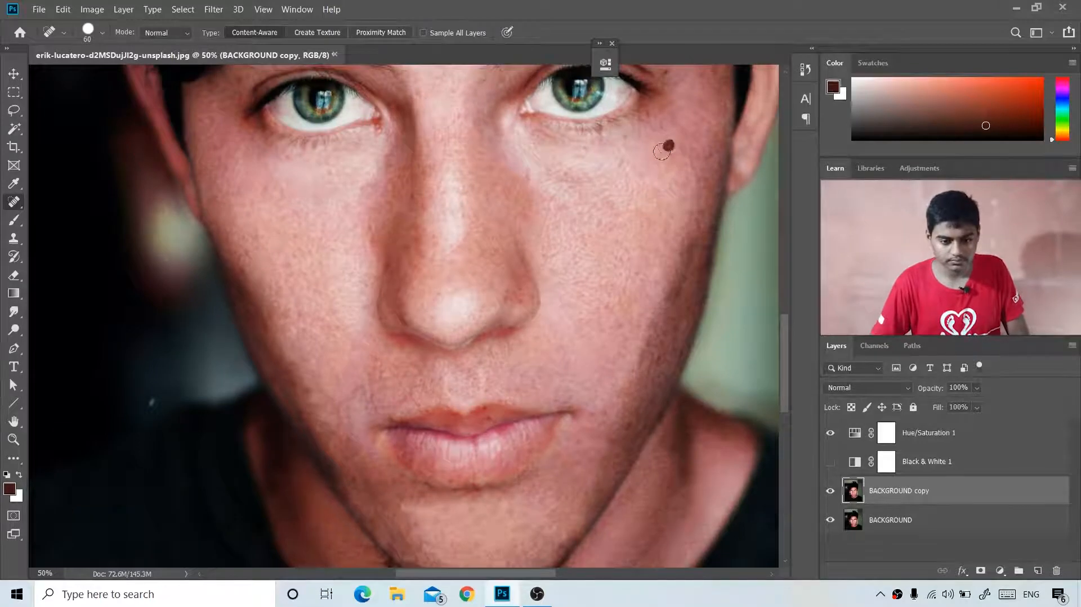
click(621, 159)
click(595, 209)
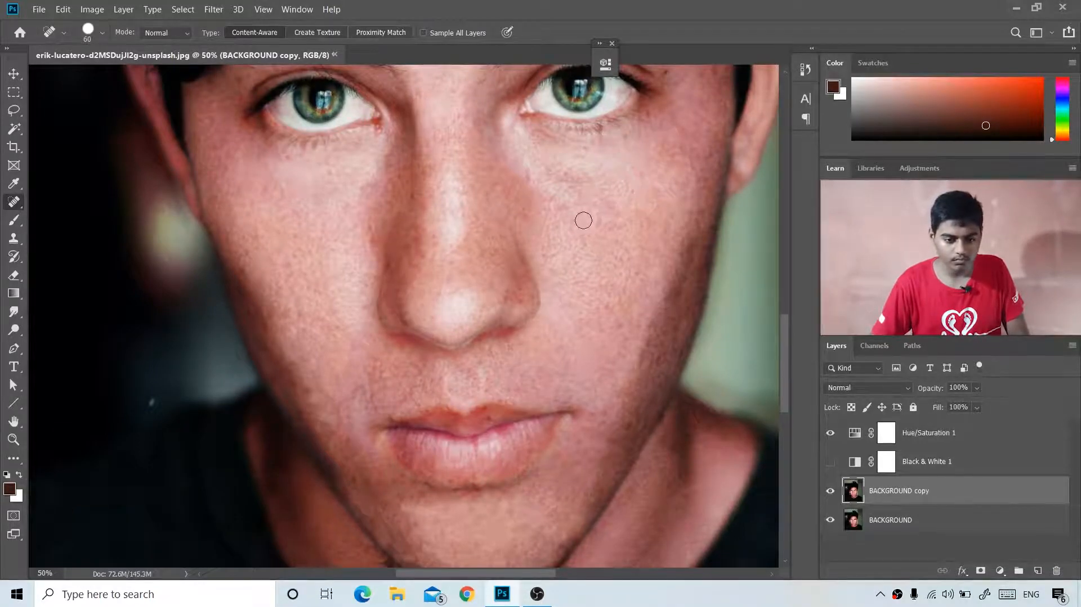
click(581, 219)
click(561, 227)
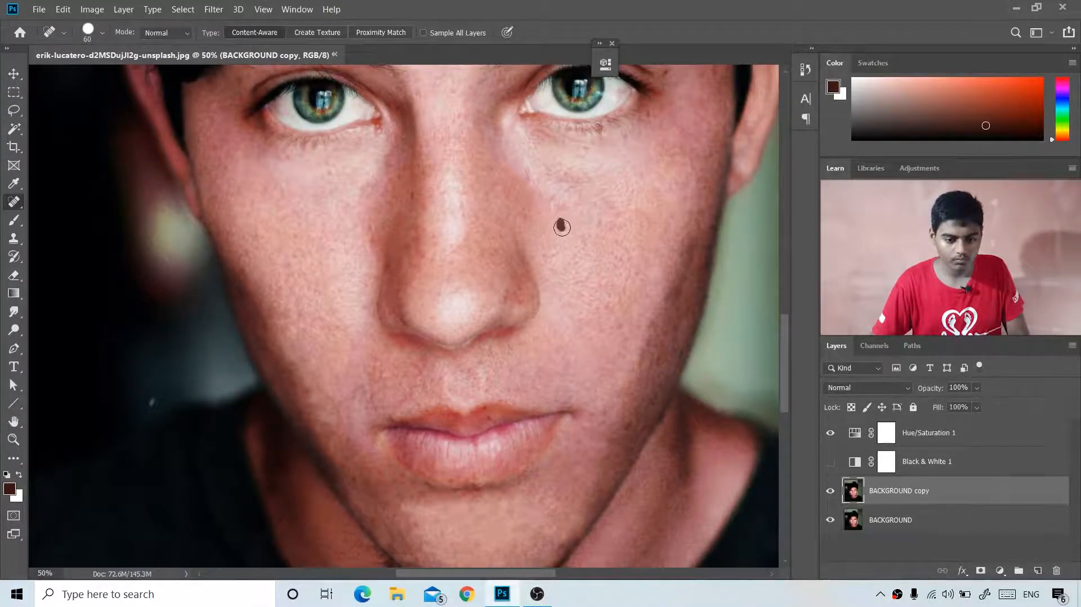
click(548, 255)
click(570, 253)
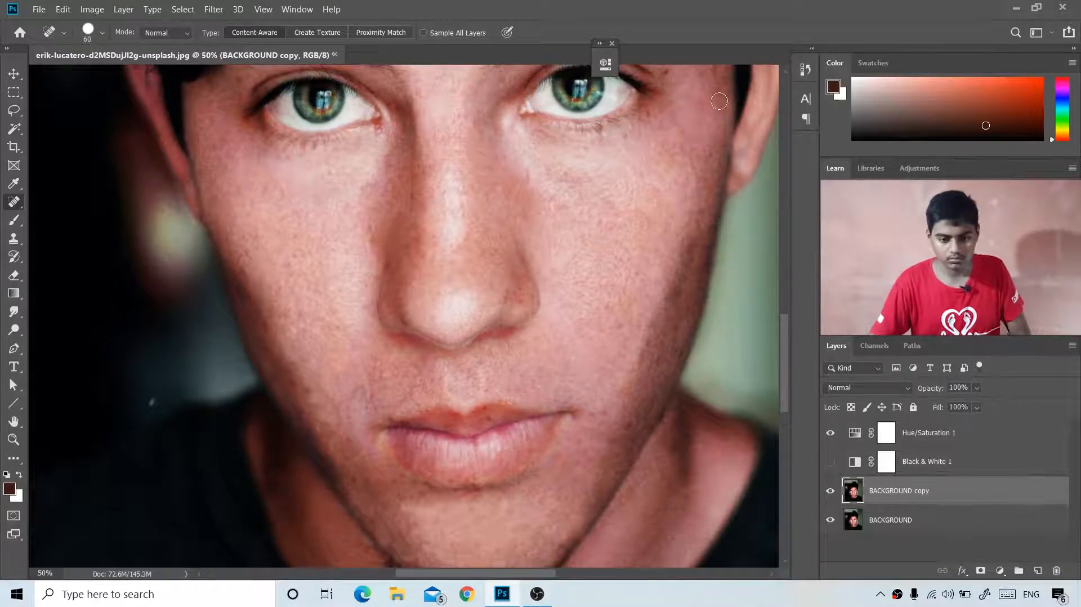
- Heal the dark spots between the right-hand eyebrow and eye, beside the eye's outer corner and on the temple
key(v)
key(j)
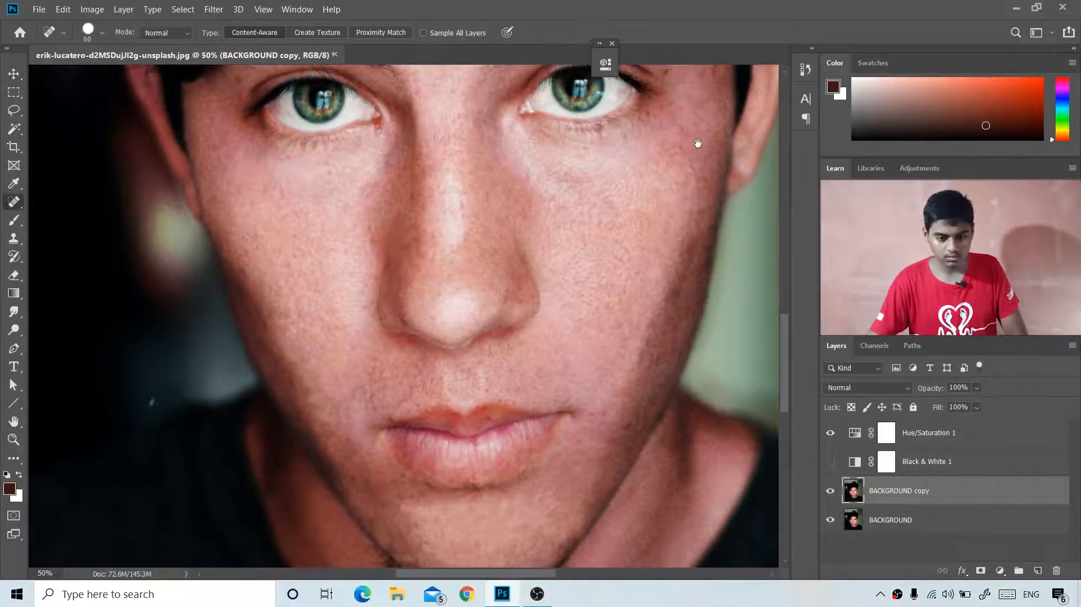
drag(697, 144, 656, 294)
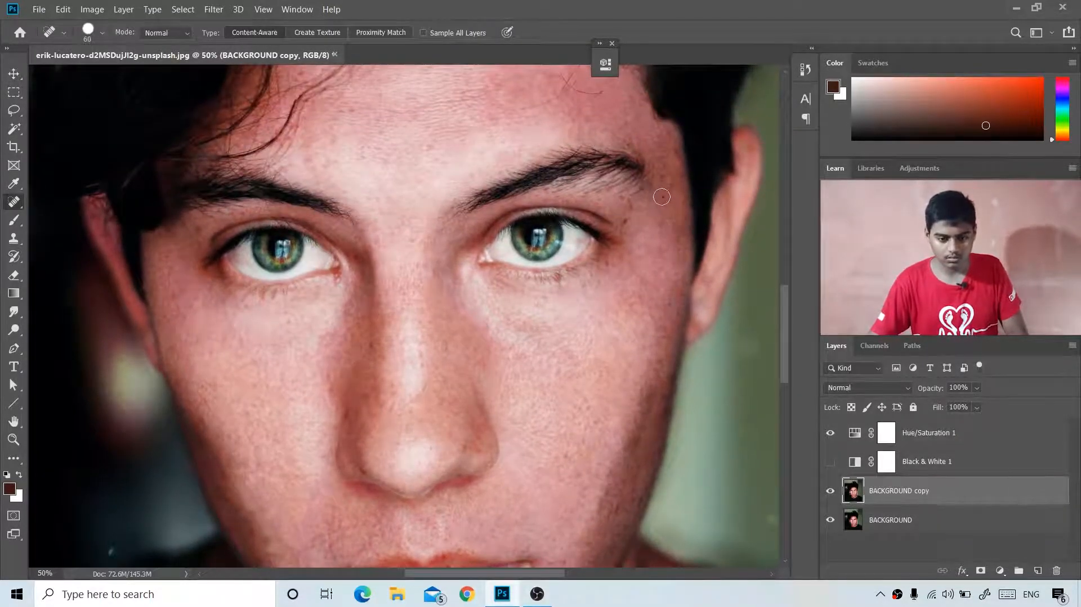
click(661, 200)
click(629, 203)
click(622, 199)
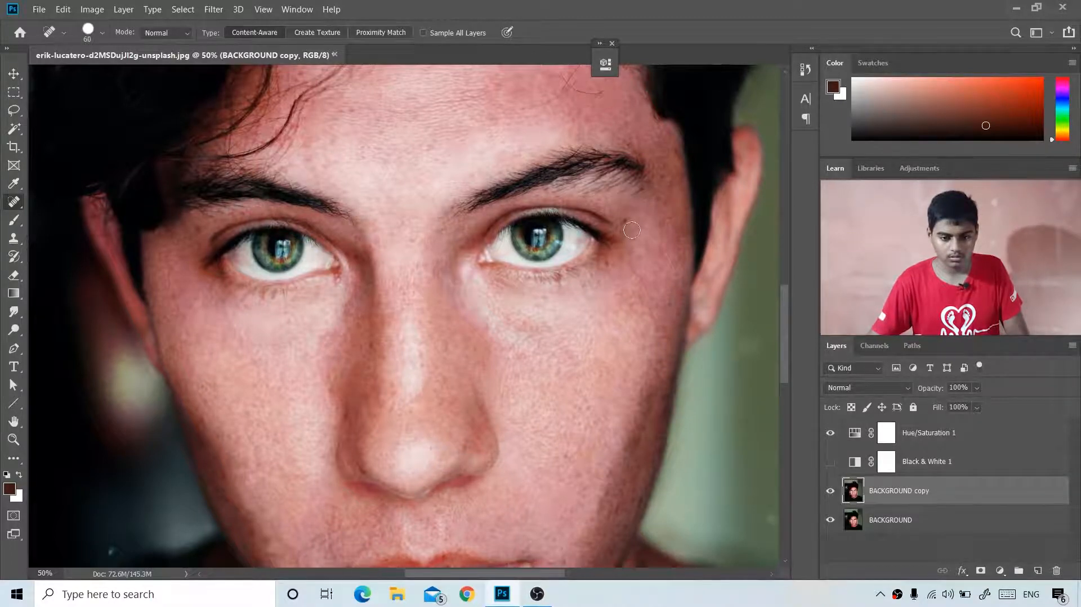
click(627, 224)
click(676, 147)
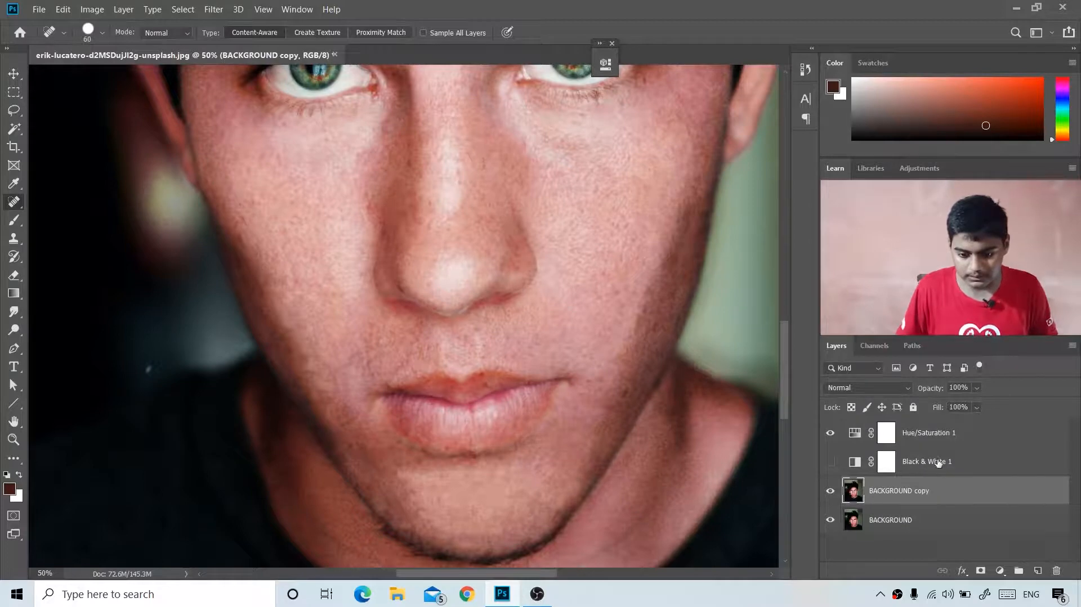
click(936, 463)
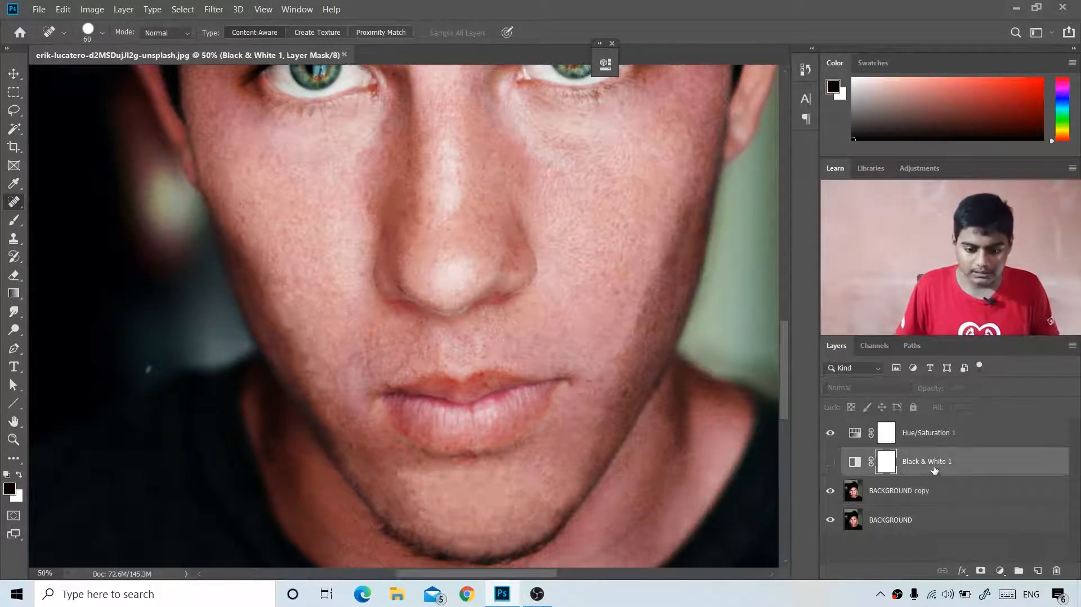
drag(478, 243, 587, 256)
click(593, 202)
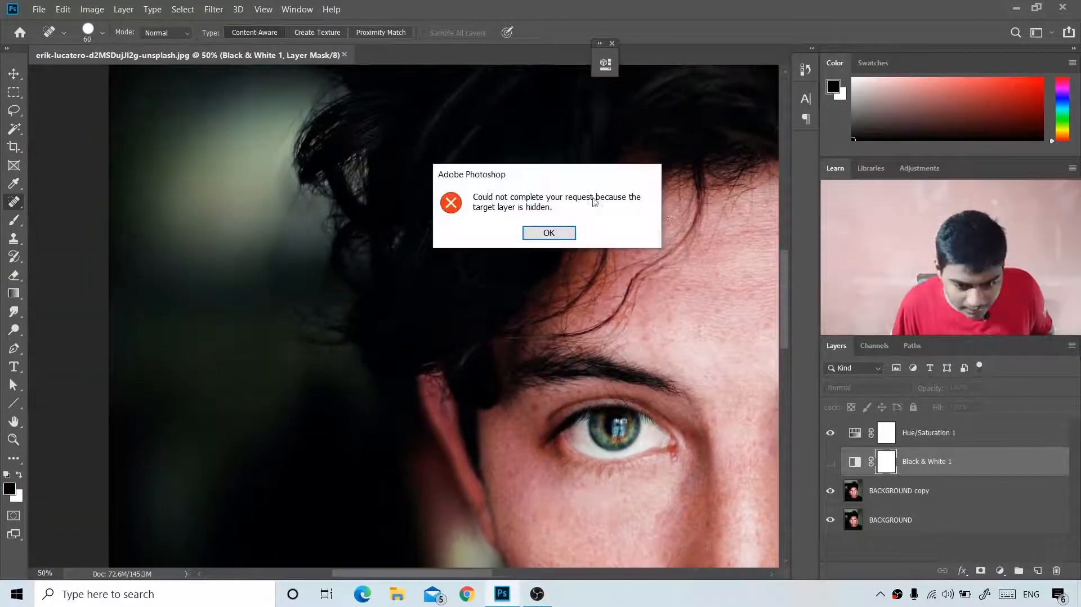
click(545, 232)
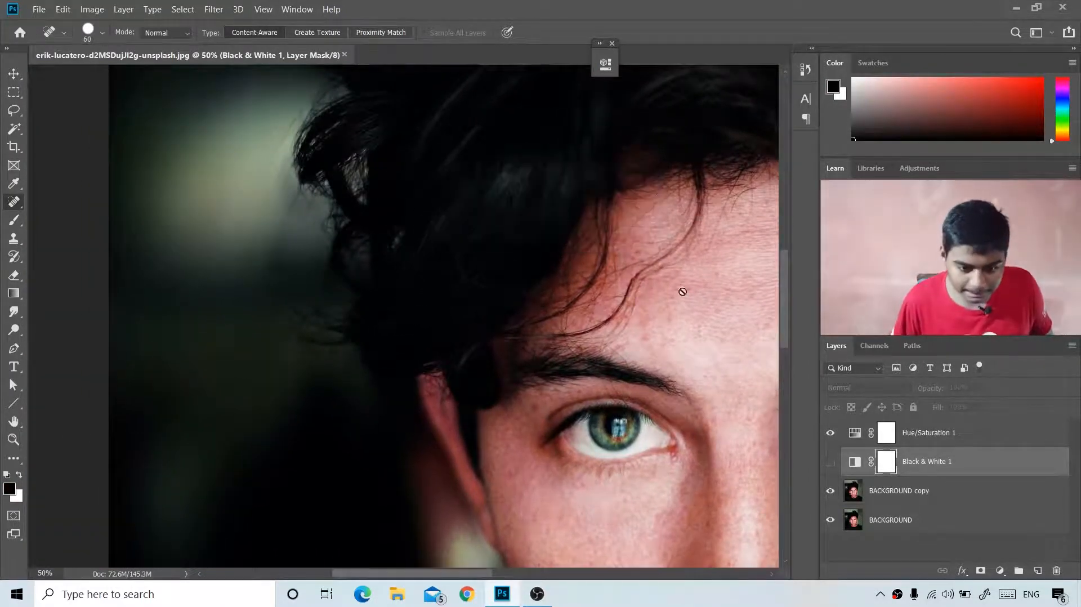
- Select the BACKGROUND copy layer and heal the spots in the upper middle of the forehead with the Spot Healing Brush
click(910, 493)
key(b)
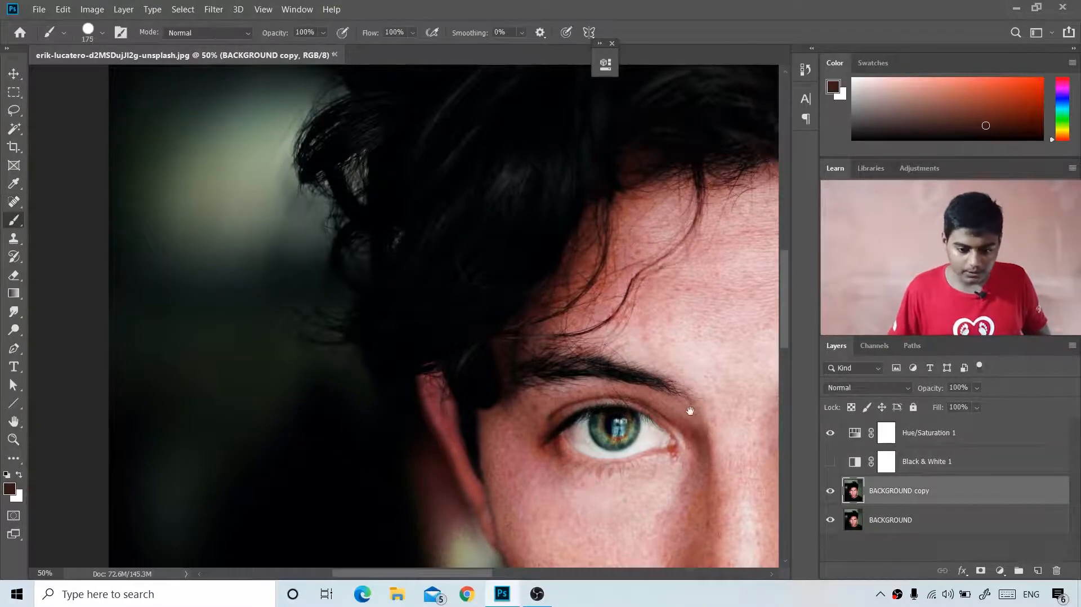
mouse_move(690, 410)
mouse_down()
mouse_move(650, 369)
mouse_move(369, 376)
mouse_up()
key(j)
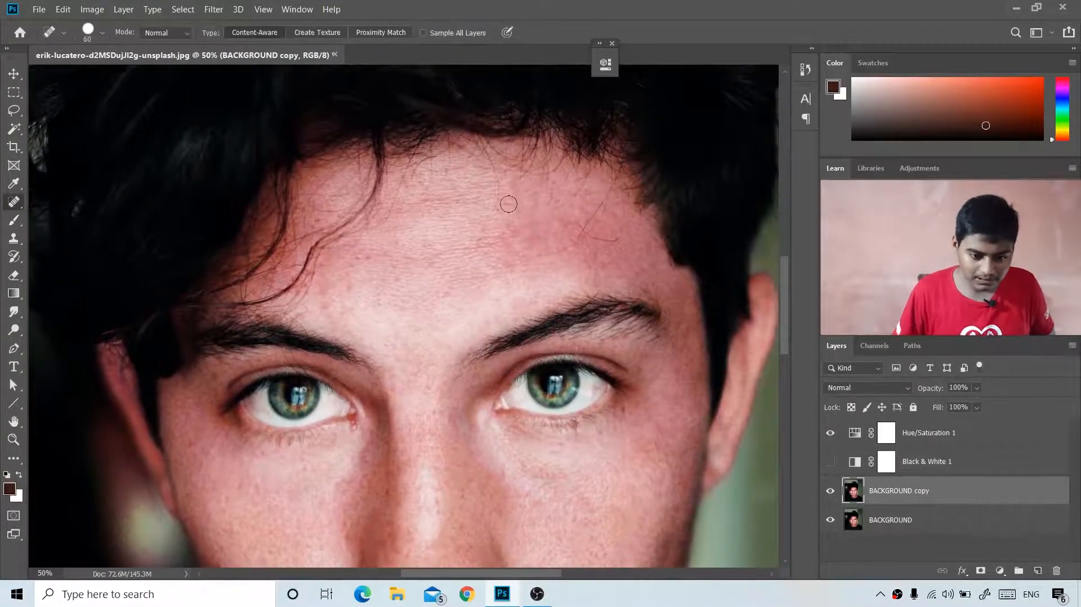
click(509, 204)
click(457, 199)
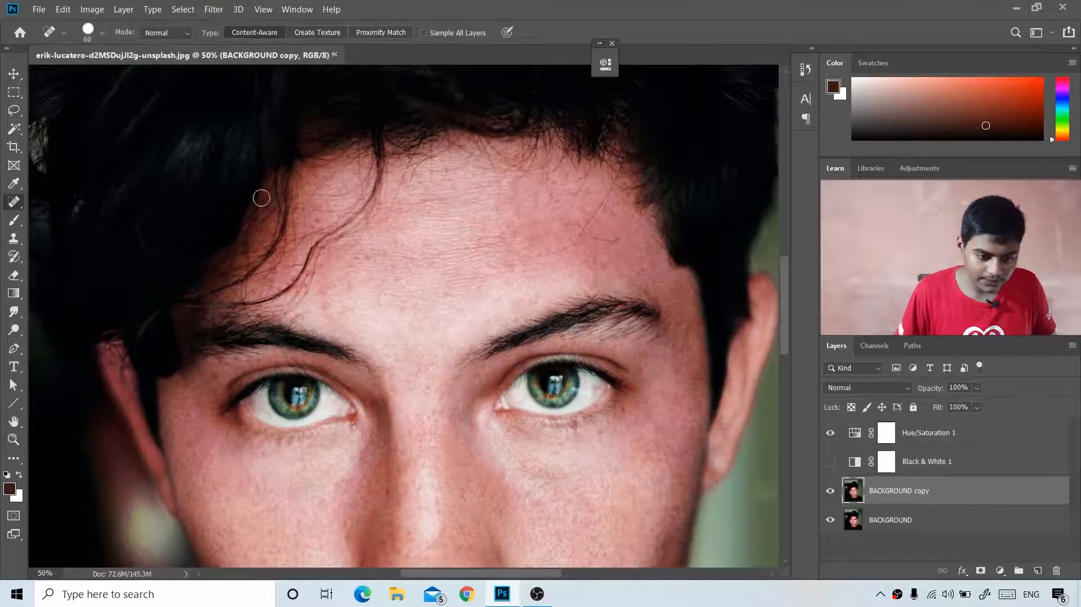
- Heal the small spots around the loose hair strands on the left-hand side of the forehead
click(318, 219)
click(323, 246)
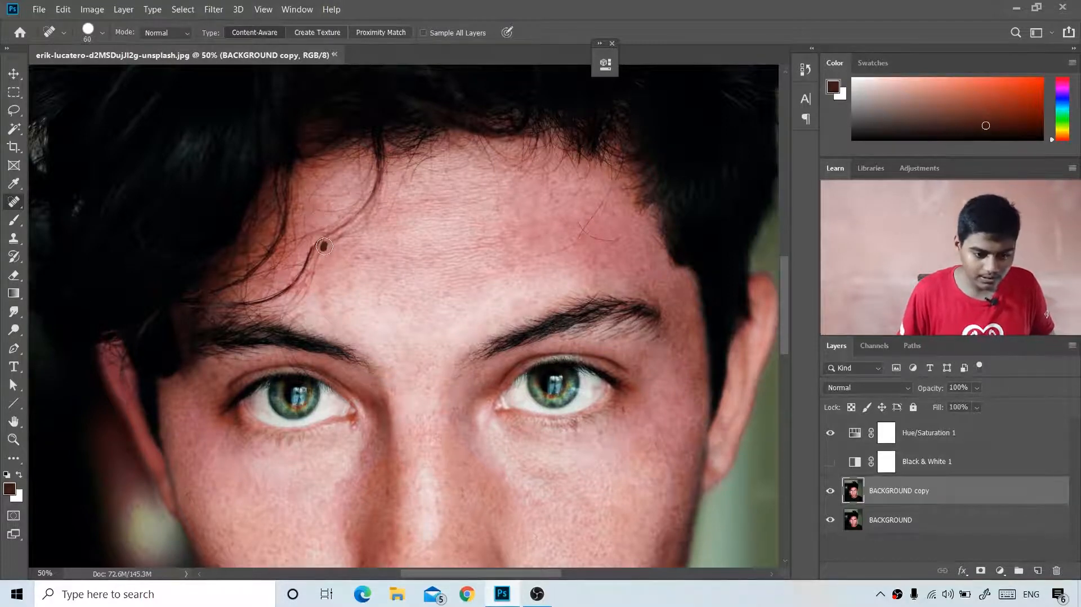
click(339, 234)
click(362, 257)
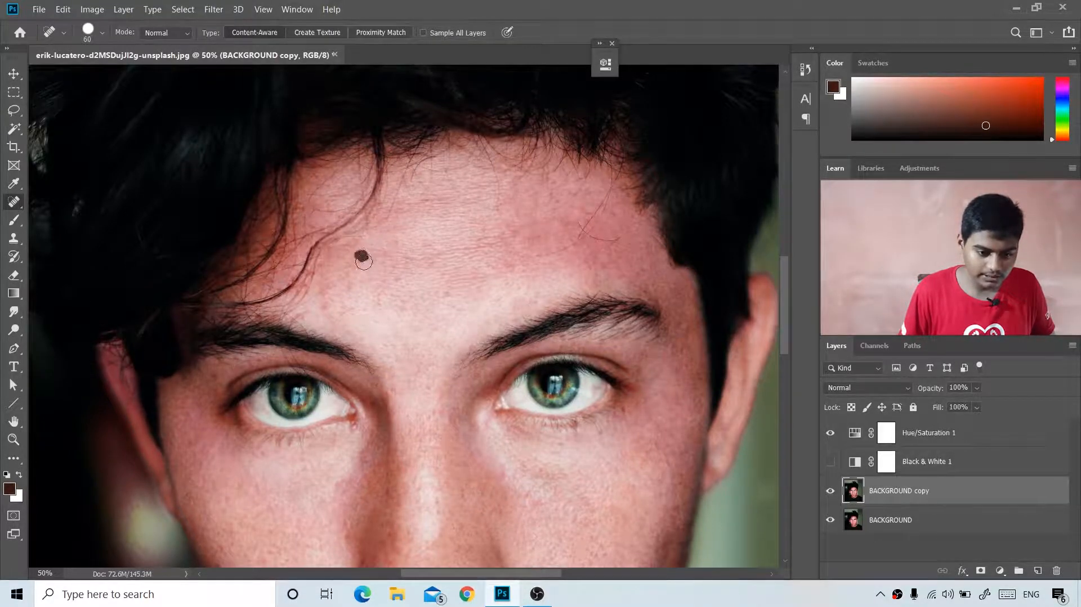
click(353, 264)
click(276, 282)
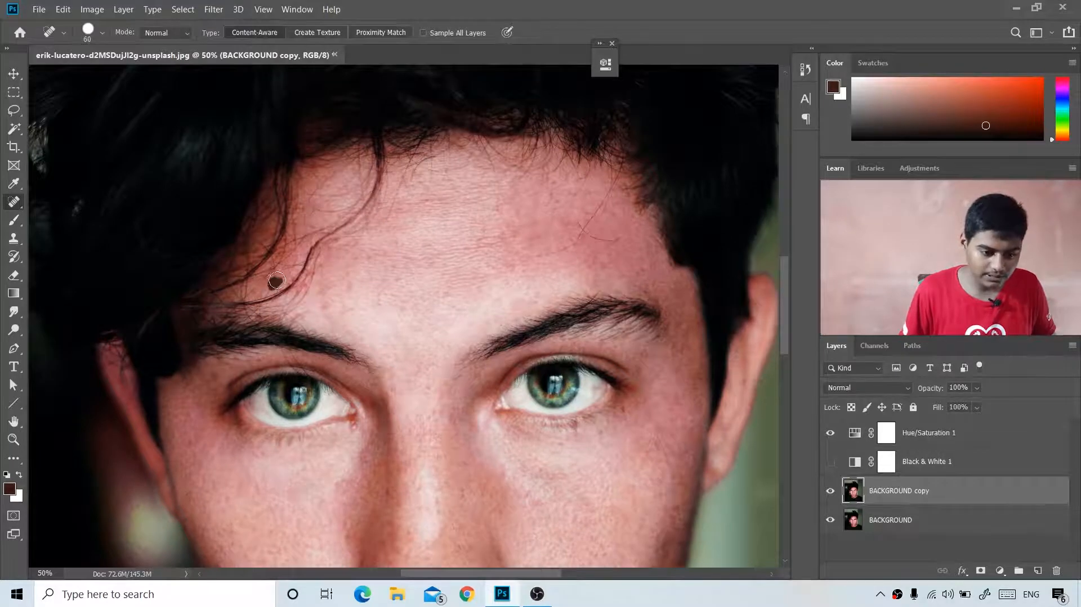
- Heal the spots near the right-hand hairline of the forehead and beside the right-hand eye
click(613, 210)
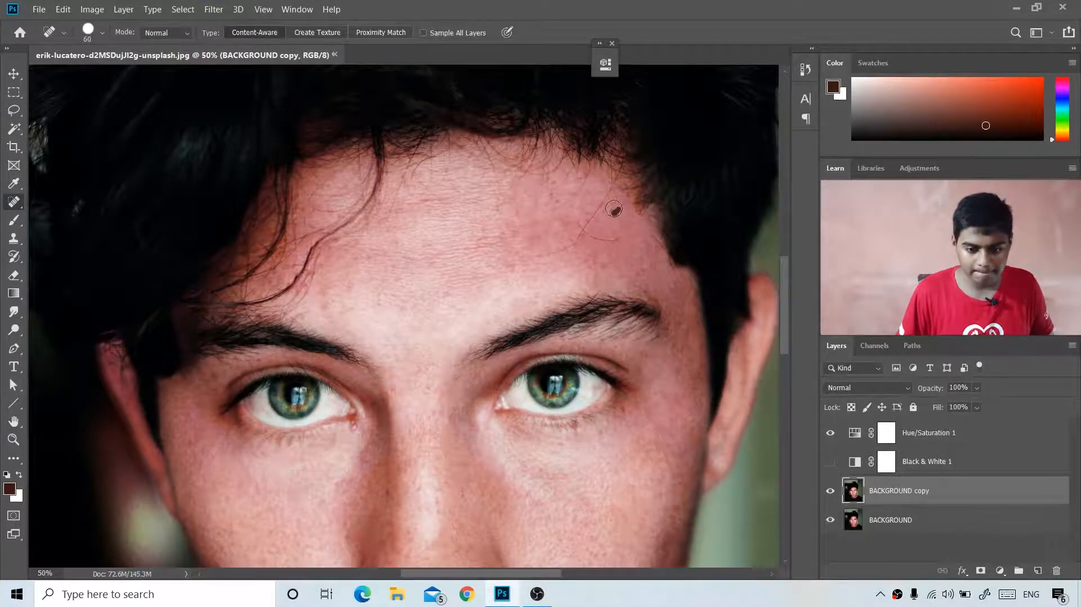
click(627, 190)
drag(630, 437, 578, 268)
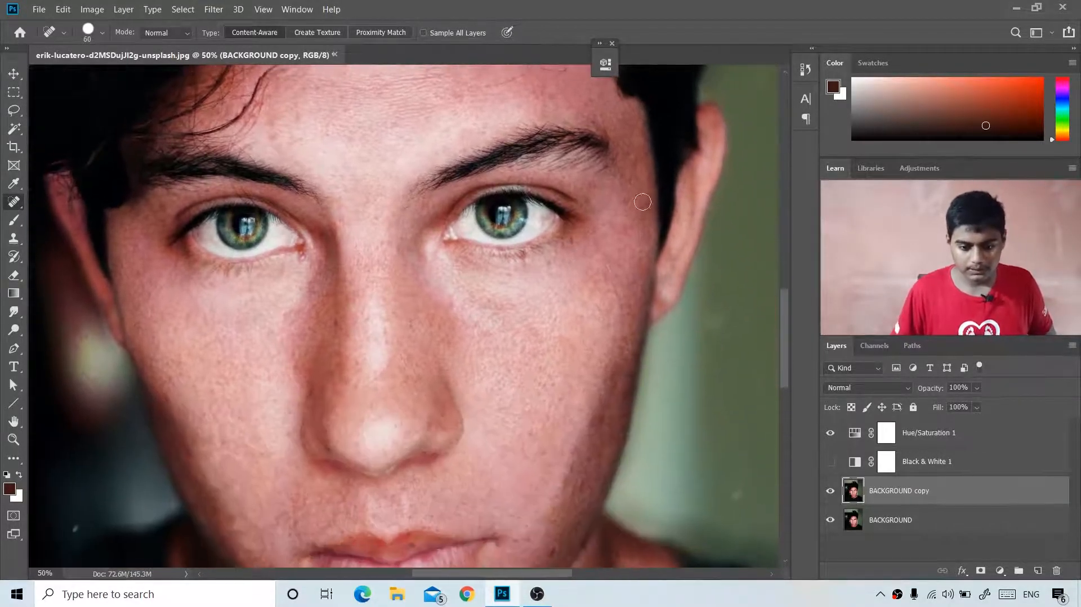
click(628, 205)
- Compare the whole face with the healed BACKGROUND copy layer hidden and shown
key(ctrl+minus)
key(ctrl+minus)
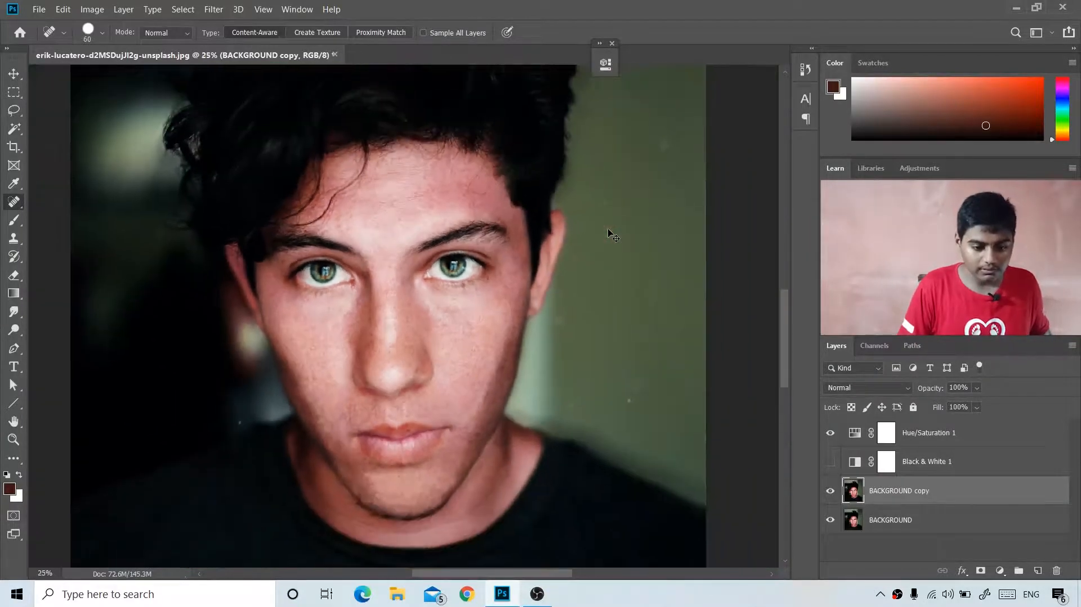
click(829, 461)
click(829, 461)
click(830, 491)
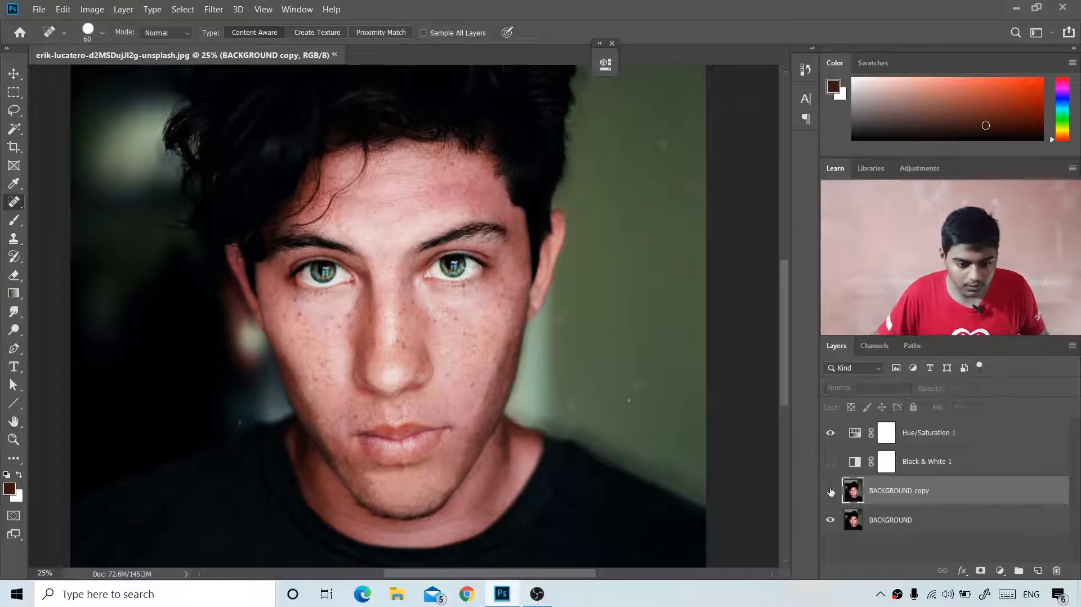
click(830, 490)
click(830, 490)
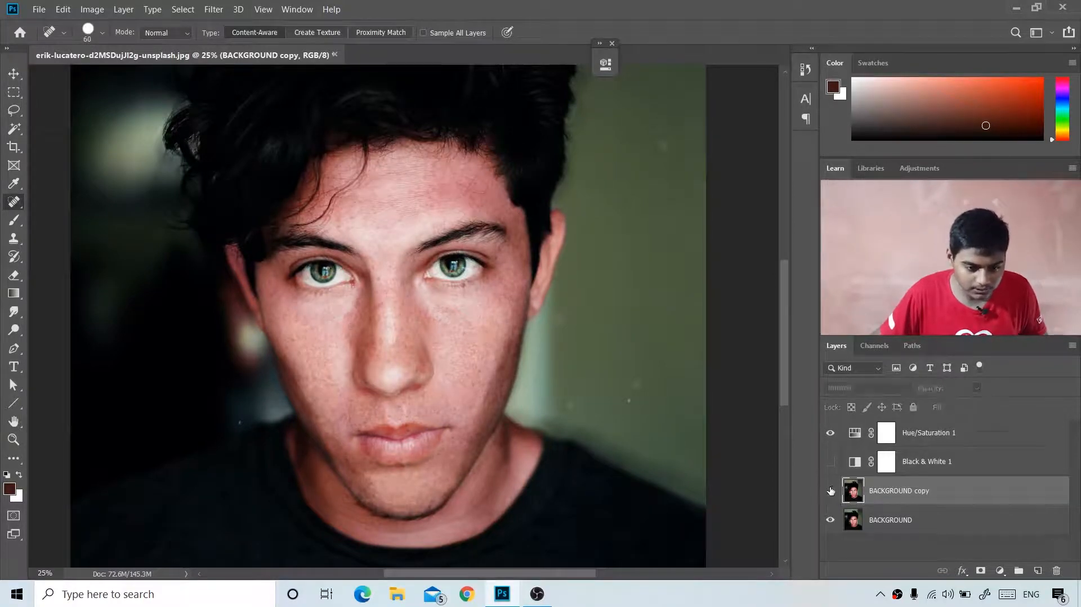
click(830, 490)
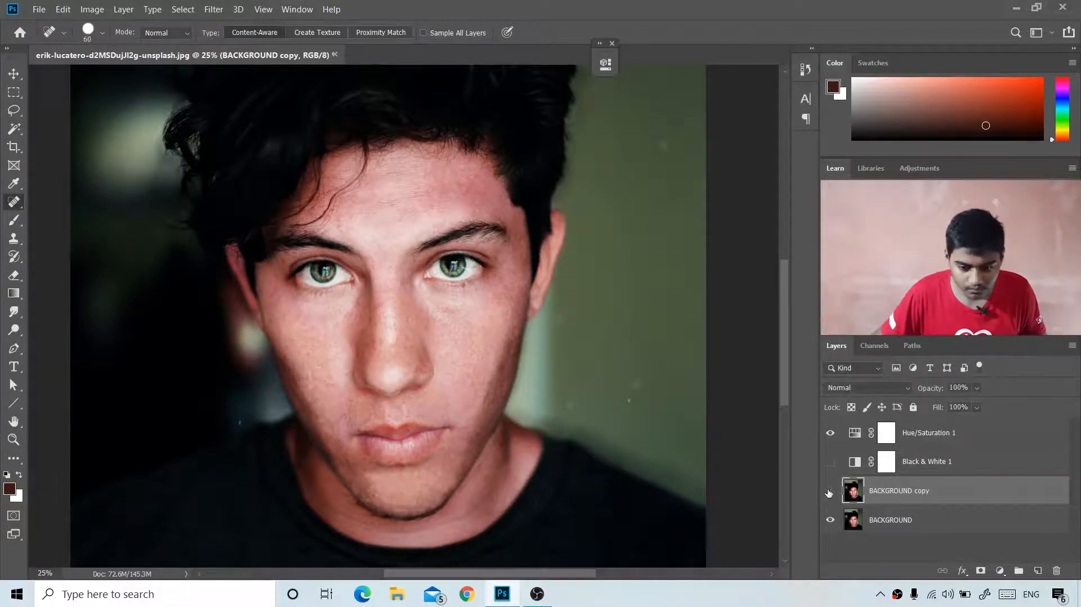
click(829, 490)
click(830, 491)
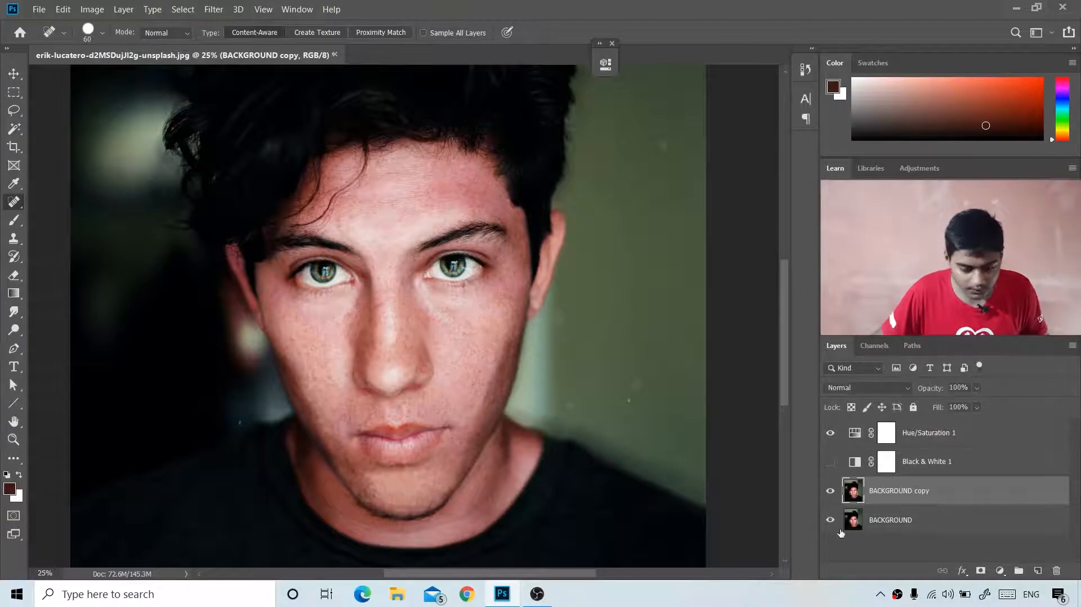
- Show only the original BACKGROUND layer to compare it with the retouch, restore all layers and inspect the portrait
alt+click(831, 521)
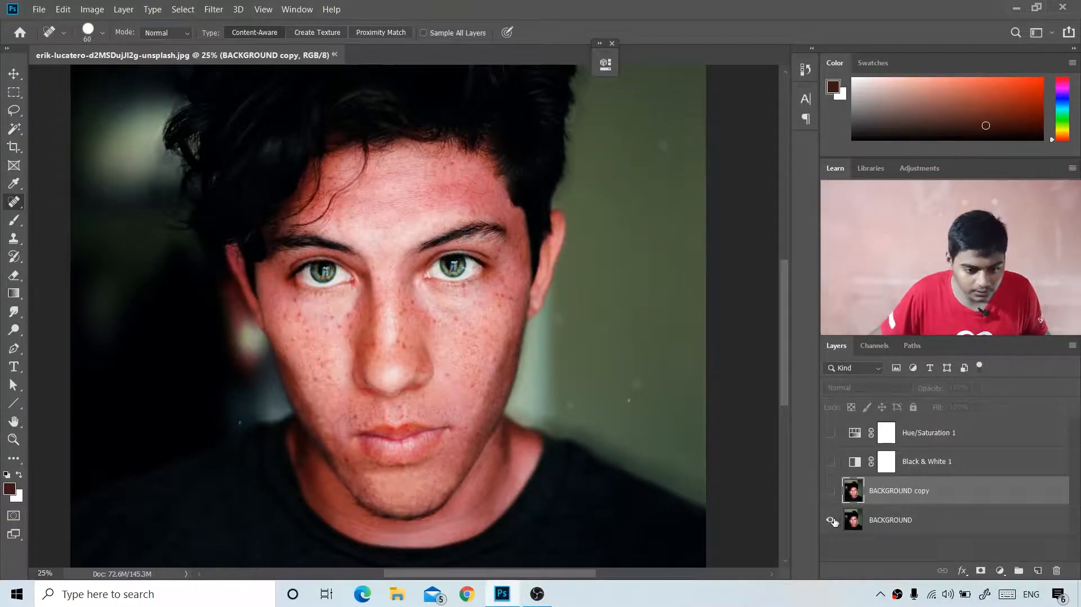
alt+click(831, 521)
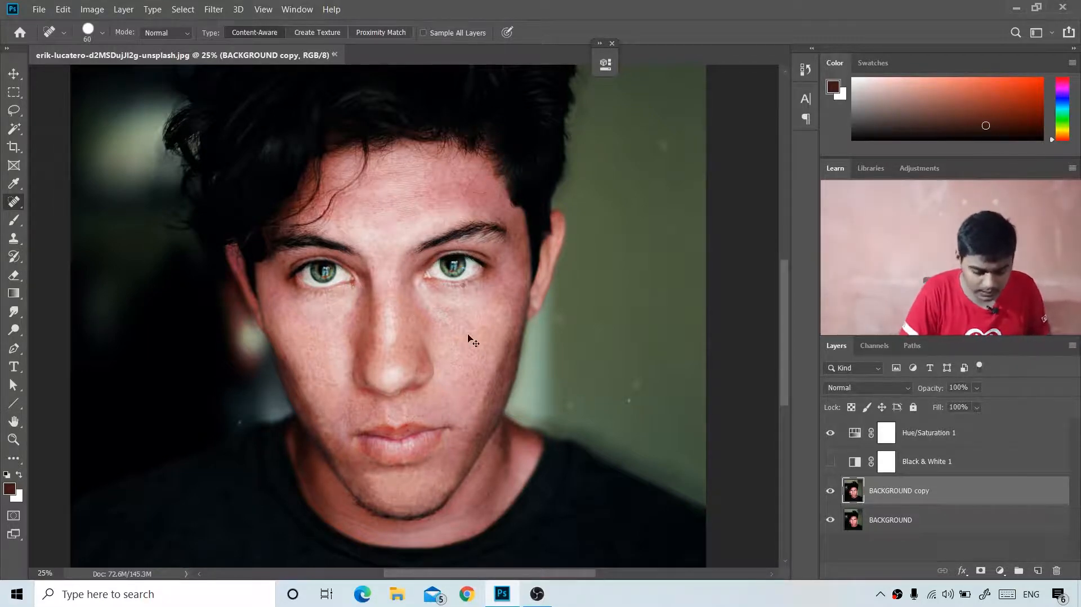
key(ctrl+minus)
key(ctrl+plus)
key(ctrl+minus)
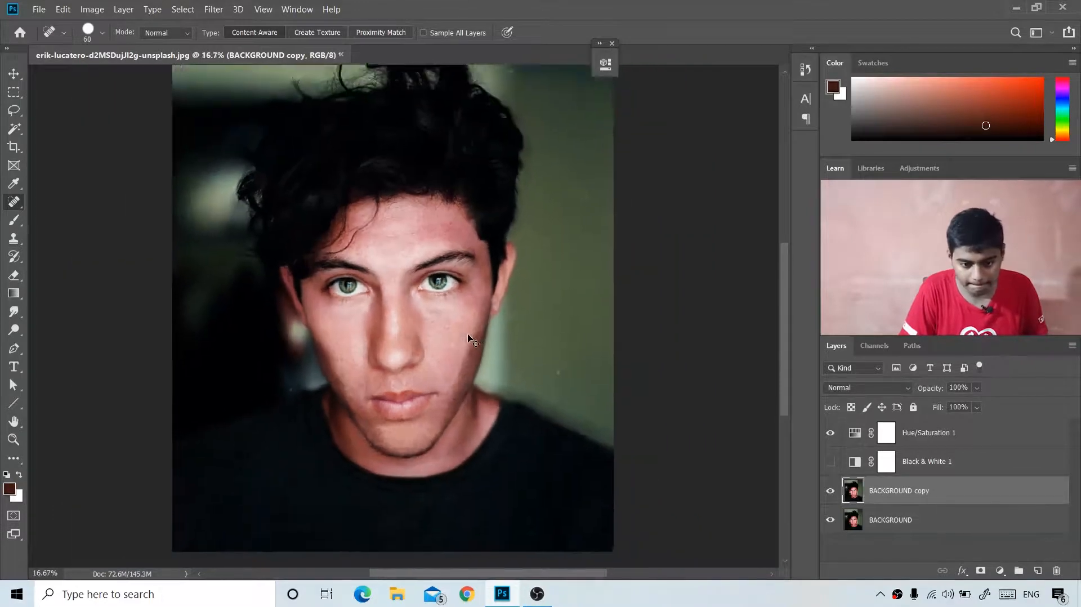
key(ctrl+plus)
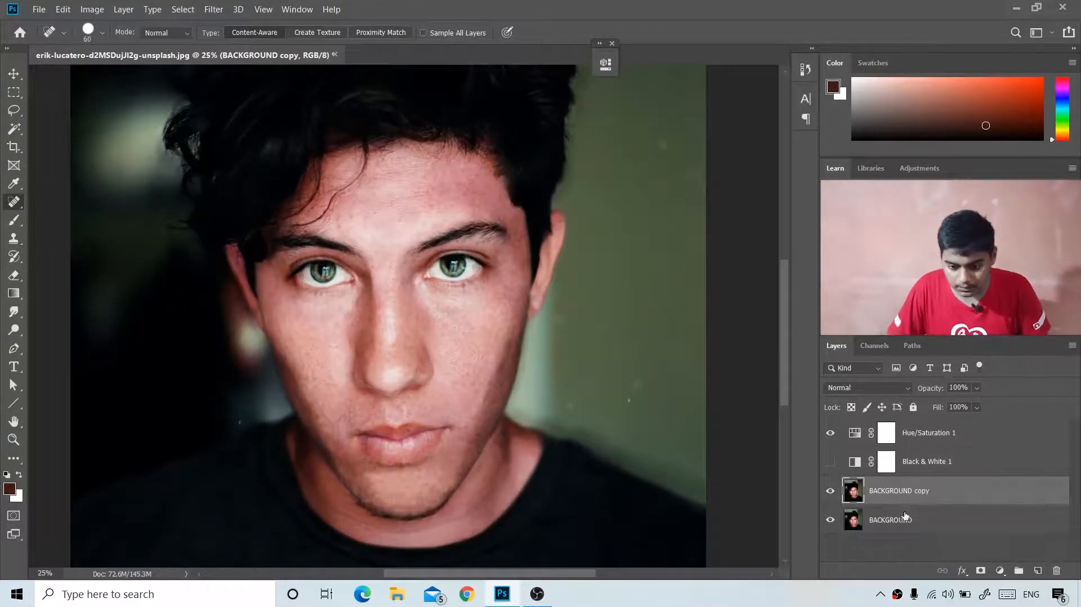
- Set the Reds saturation of the Hue/Saturation 1 adjustment layer to -42
double_click(855, 434)
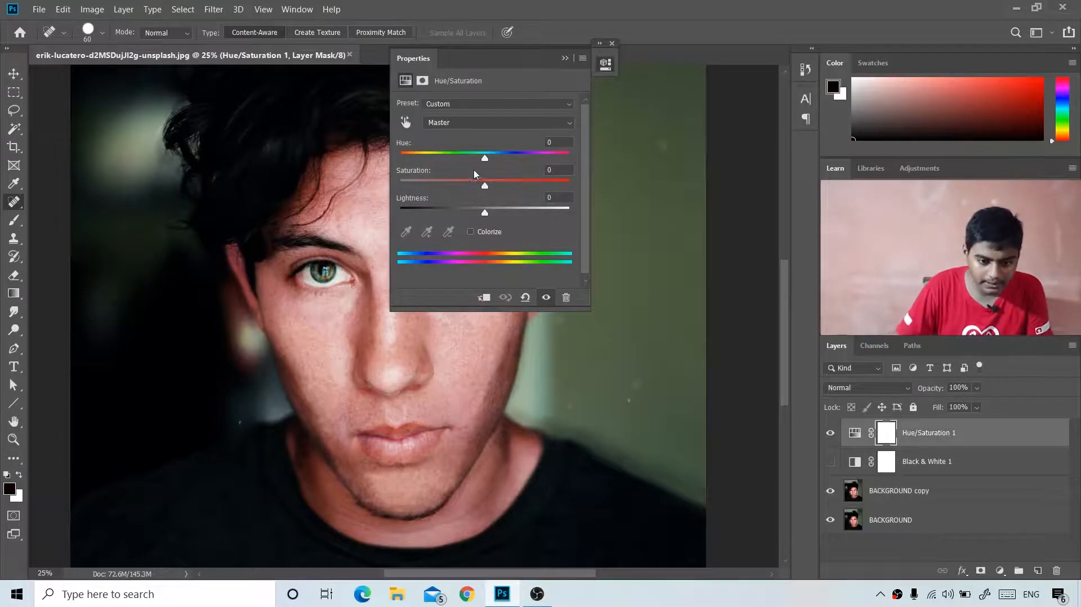
click(478, 130)
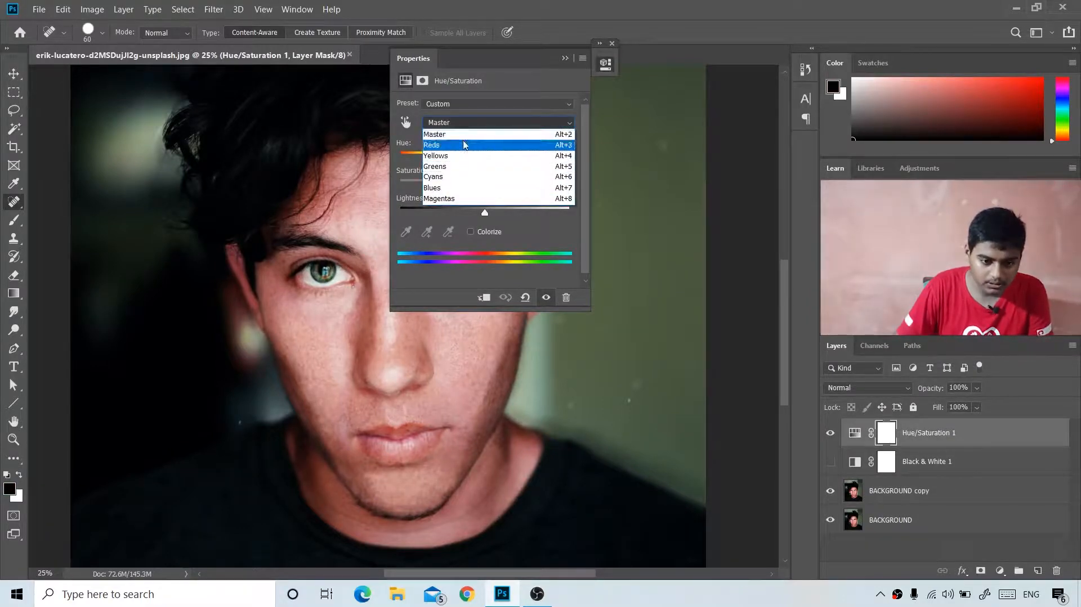
click(485, 138)
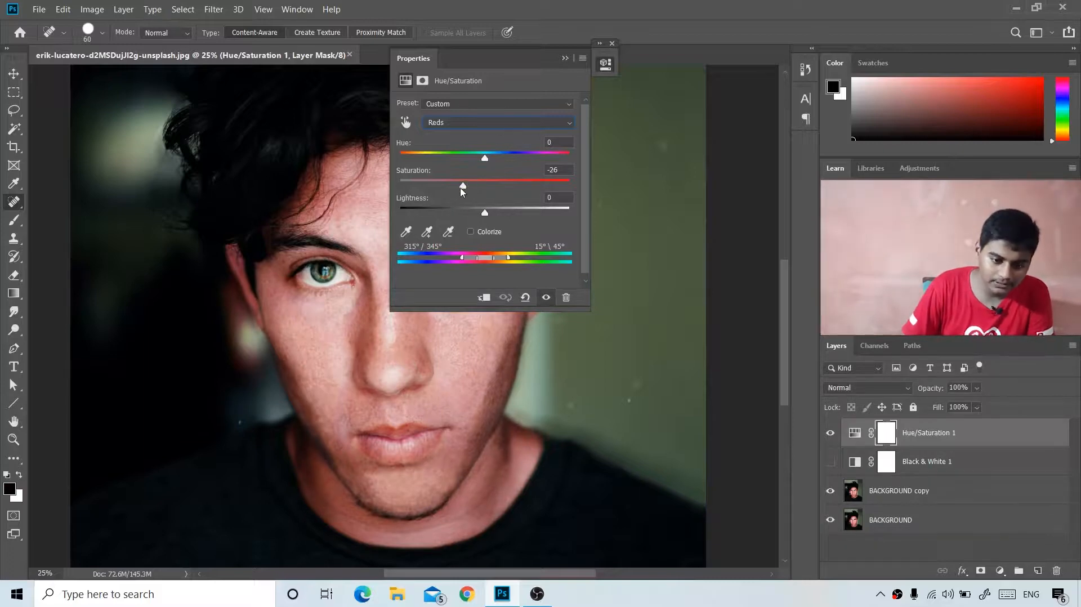
drag(461, 191, 451, 188)
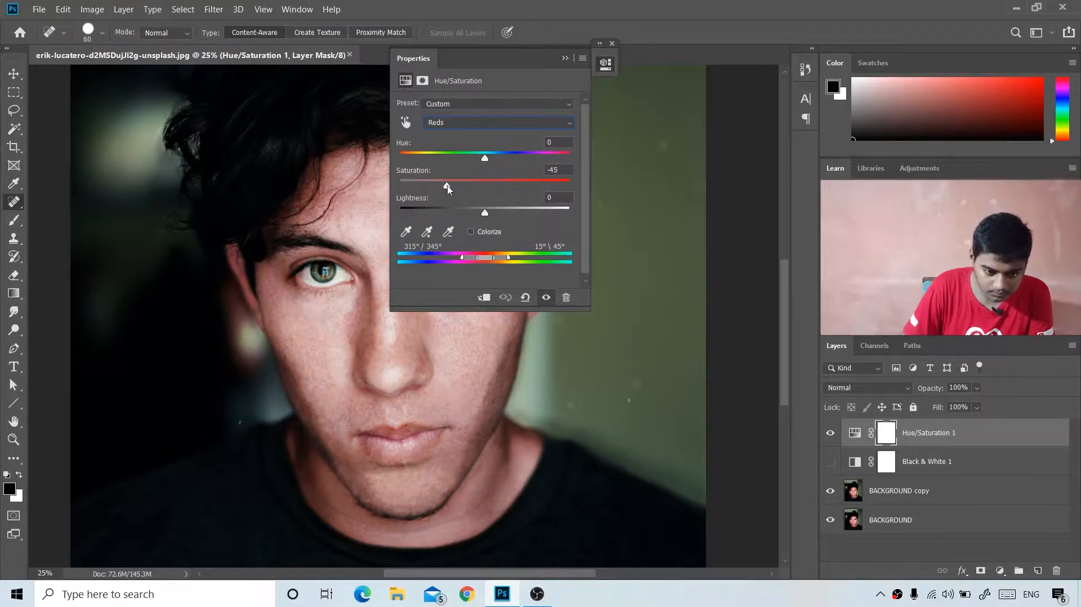
drag(500, 58, 612, 70)
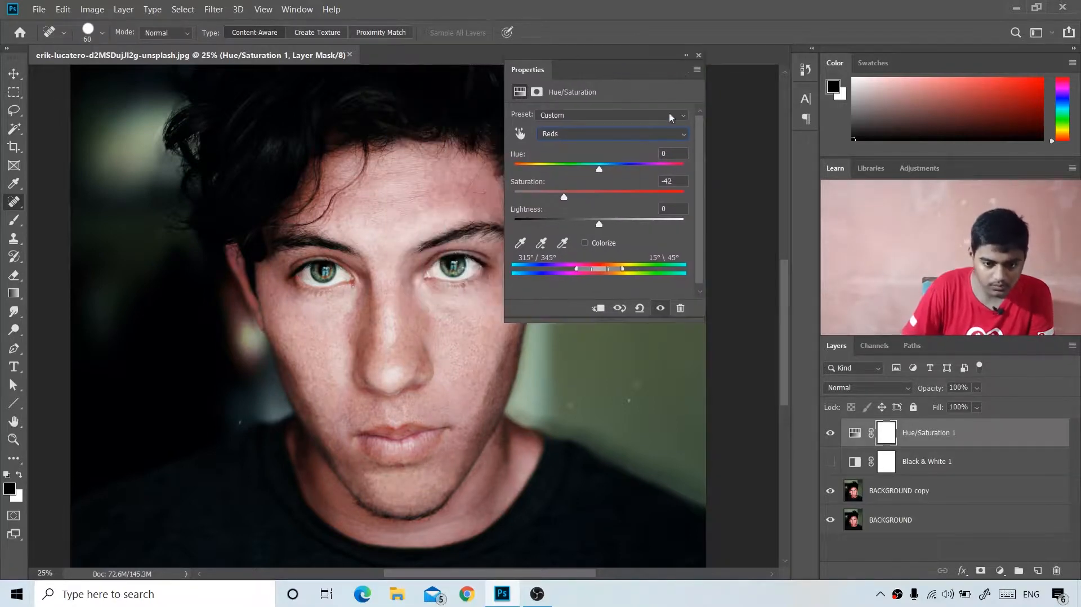
click(678, 69)
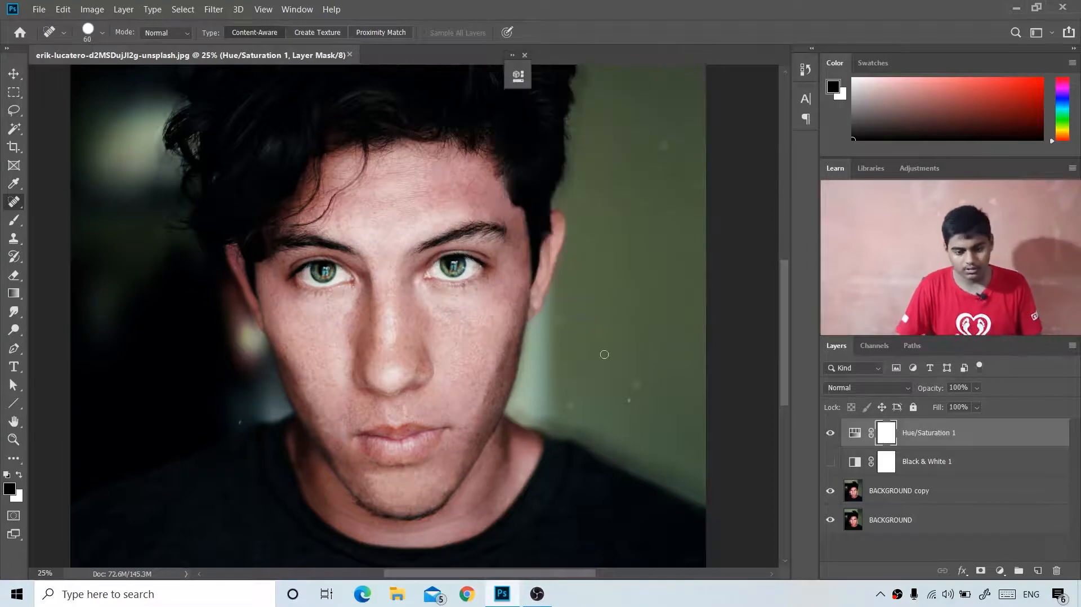
- Check the portrait with the Black & White 1 adjustment shown and hidden, and delete that adjustment layer
key(ctrl+minus)
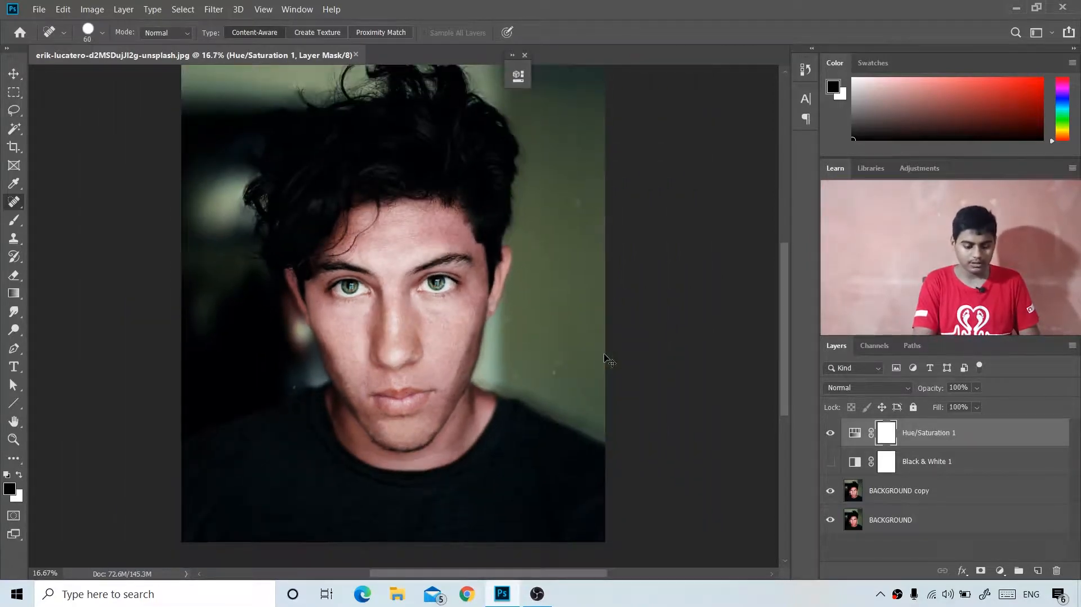
key(ctrl+plus)
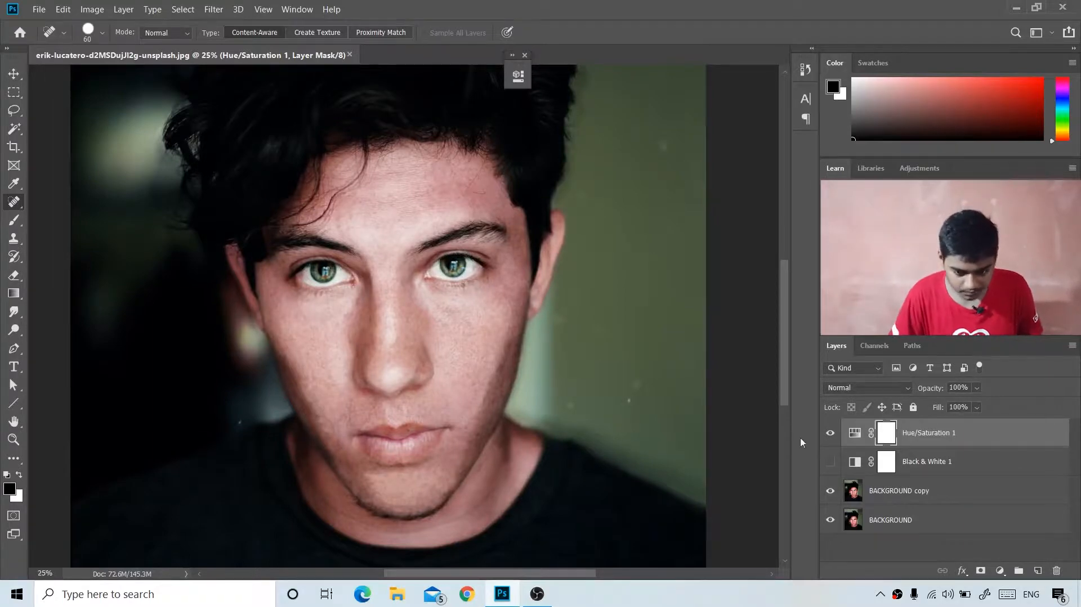
click(830, 462)
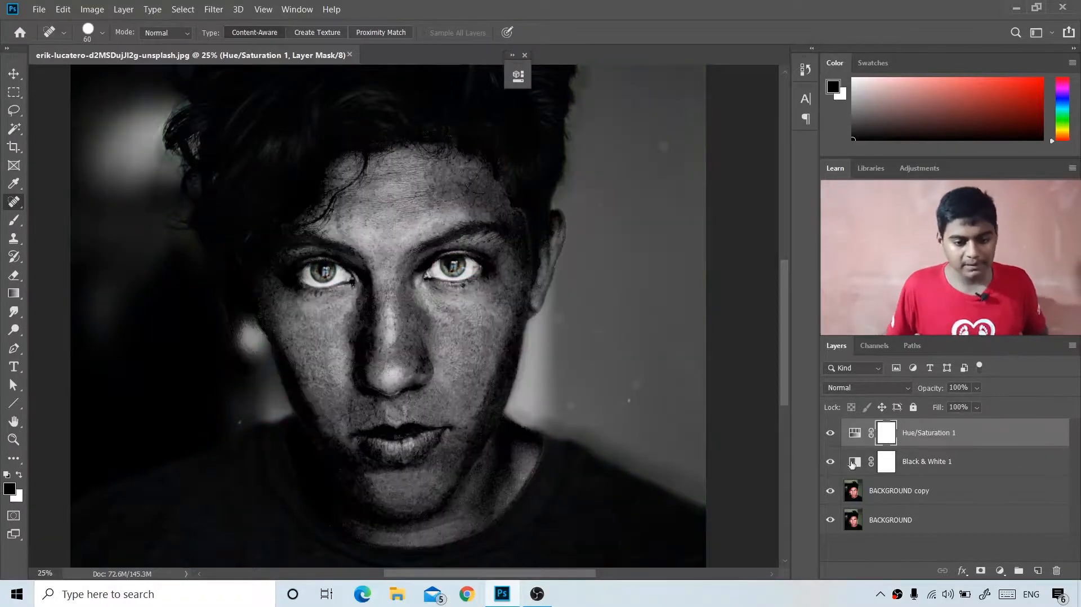
click(829, 462)
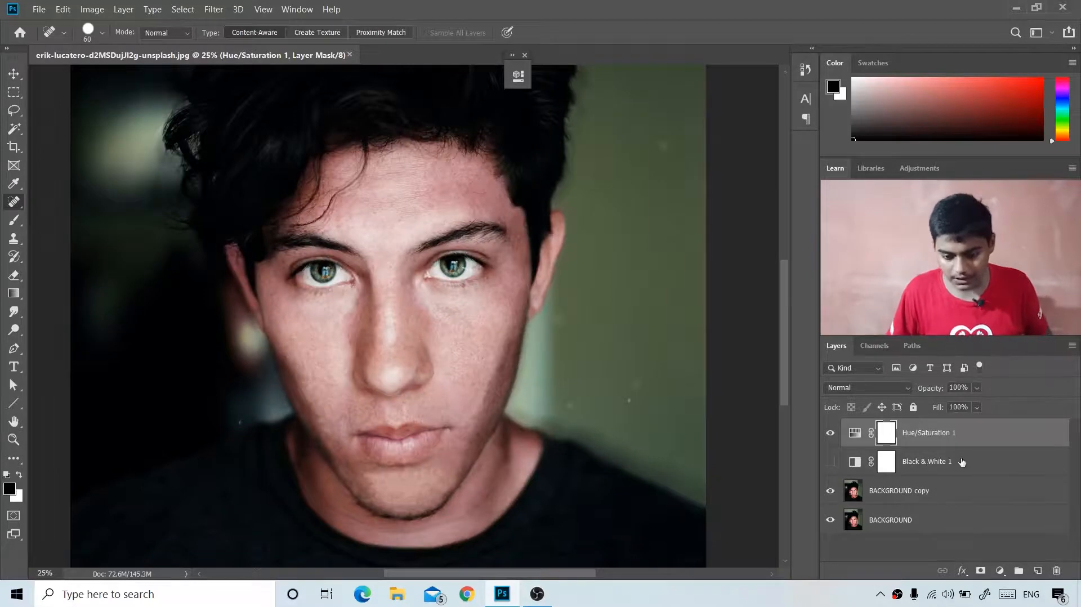
drag(961, 461, 1056, 572)
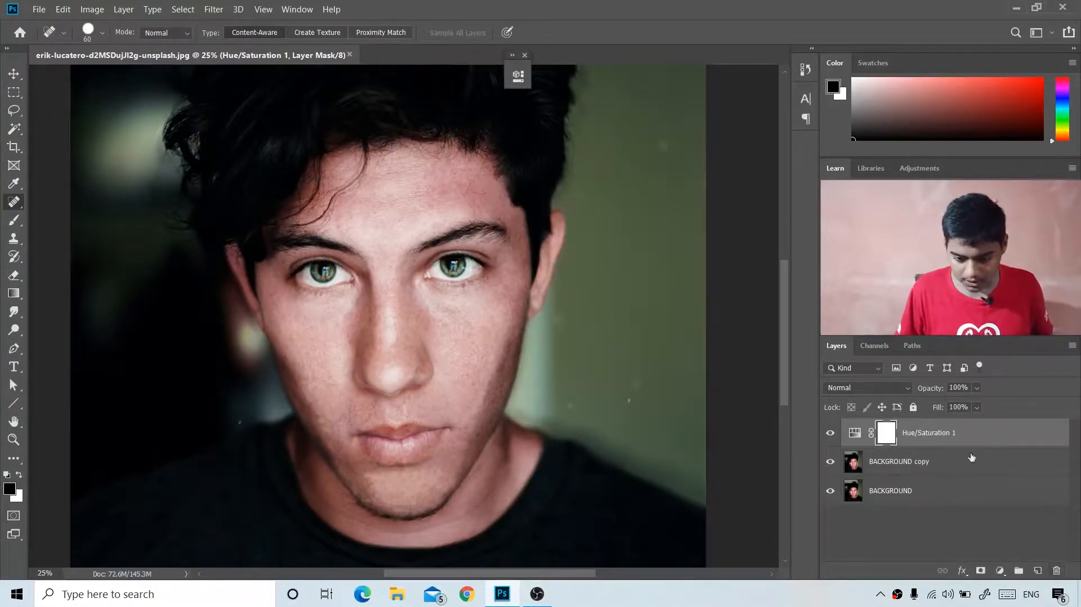